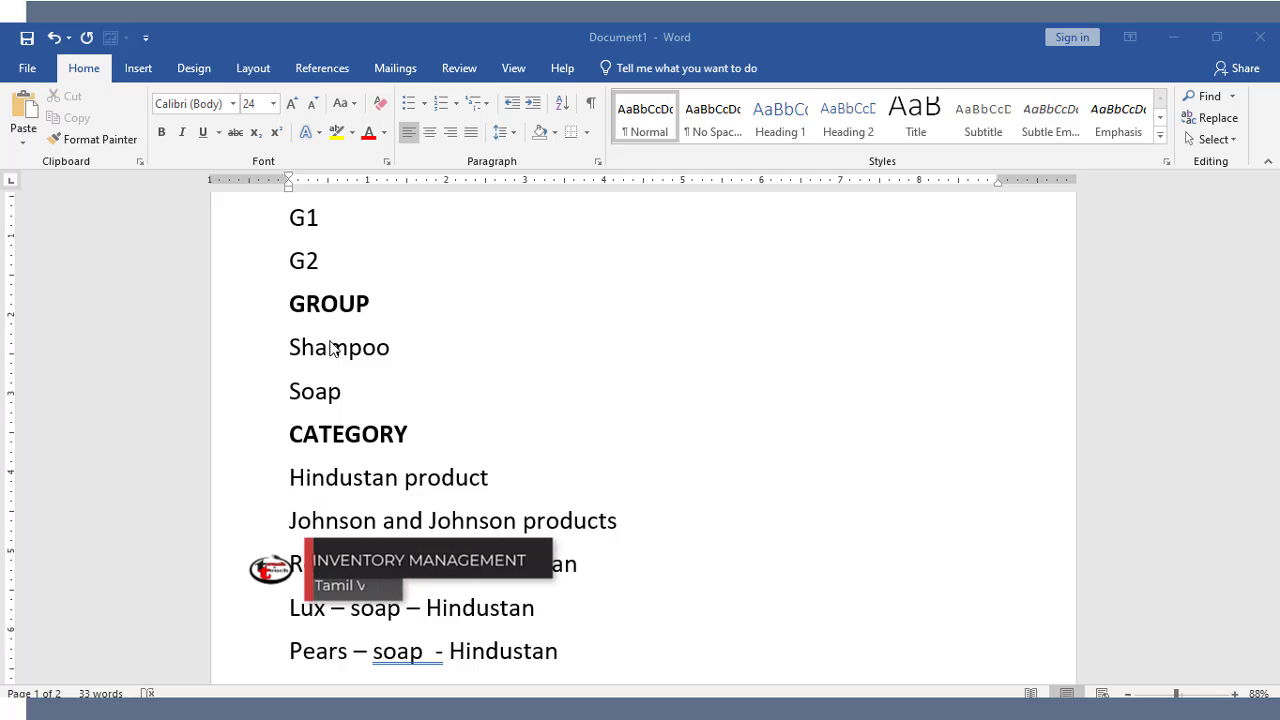
Step: Review the godowns, groups, categories and soap items listed in the document
scroll(331, 343, up, 2)
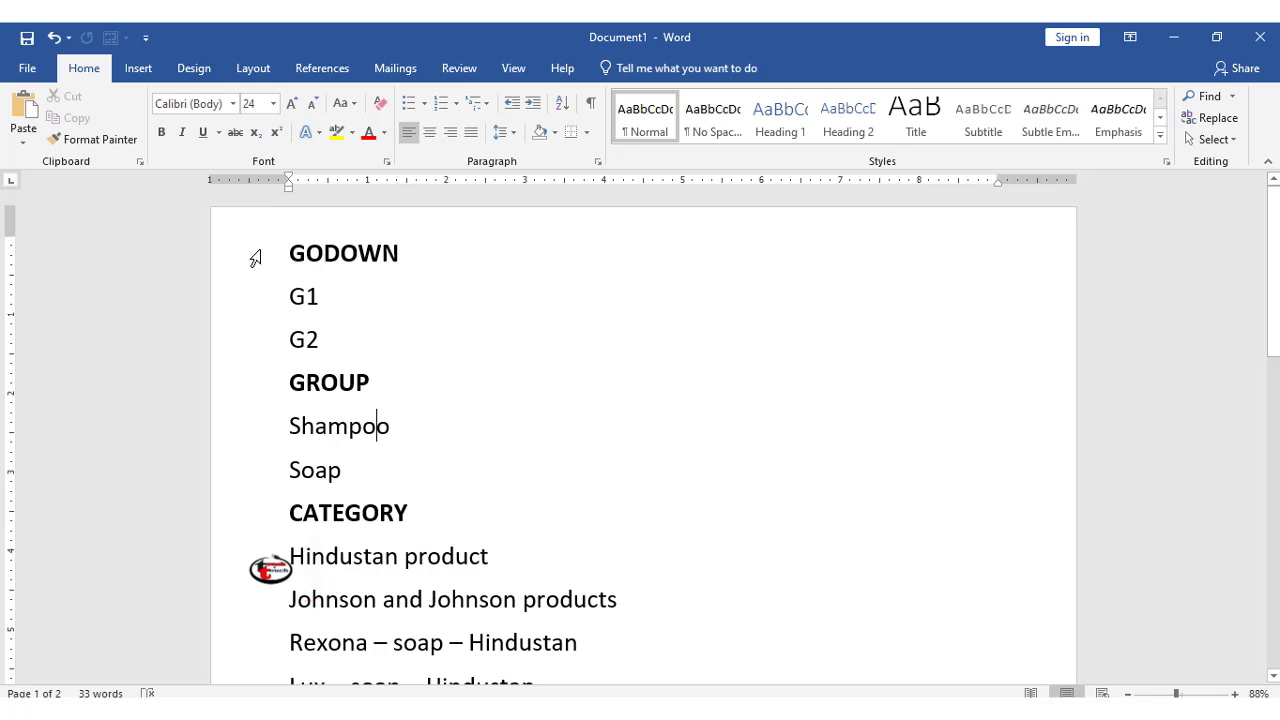
scroll(416, 445, down, 1)
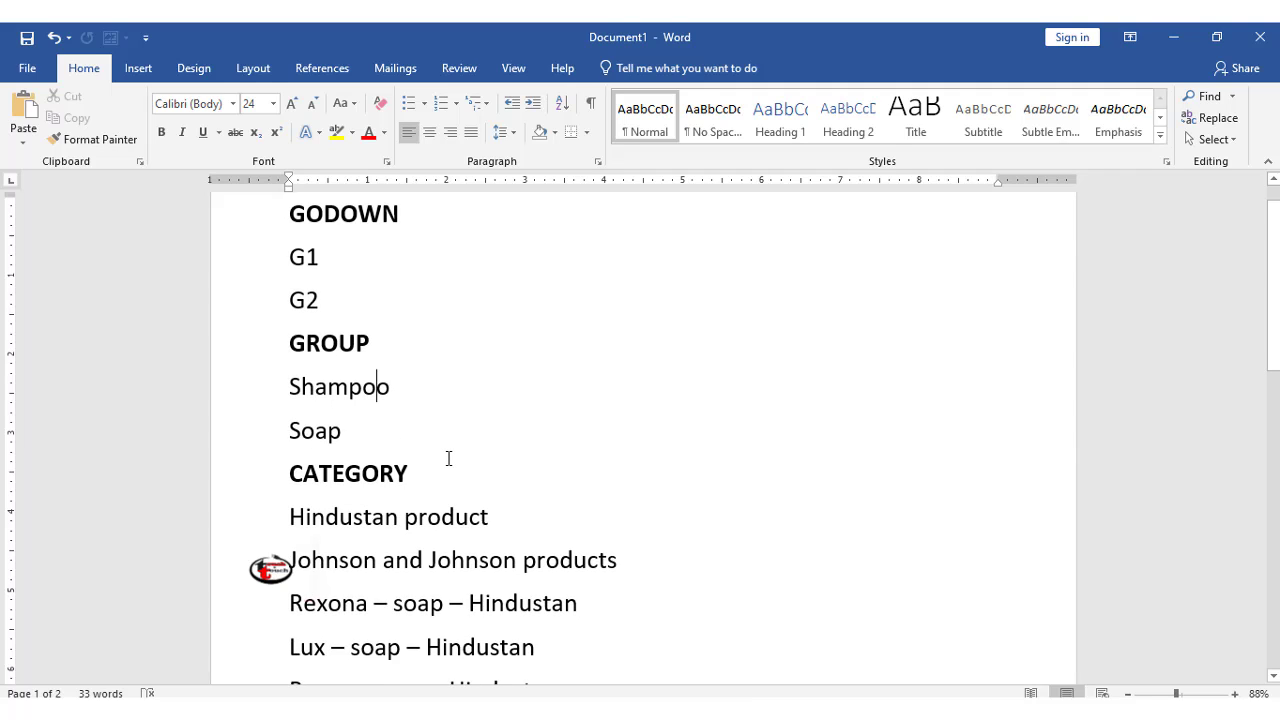
scroll(449, 457, up, 1)
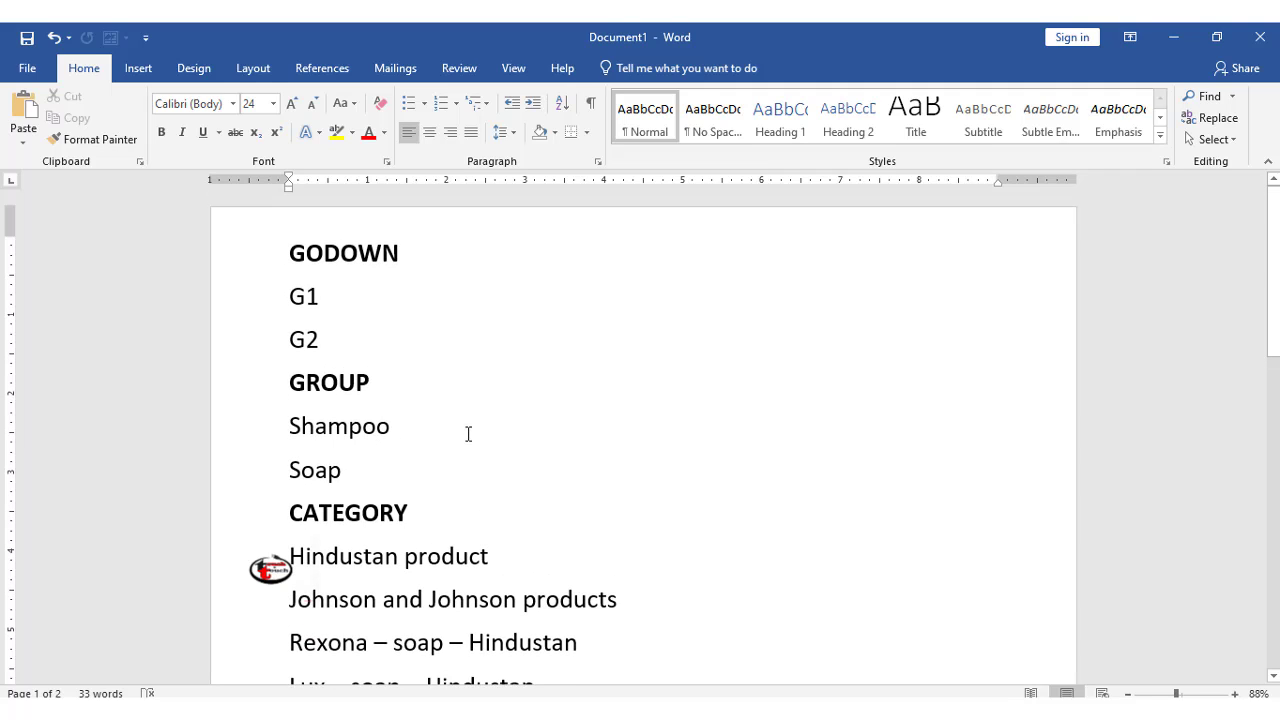
scroll(474, 437, down, 1)
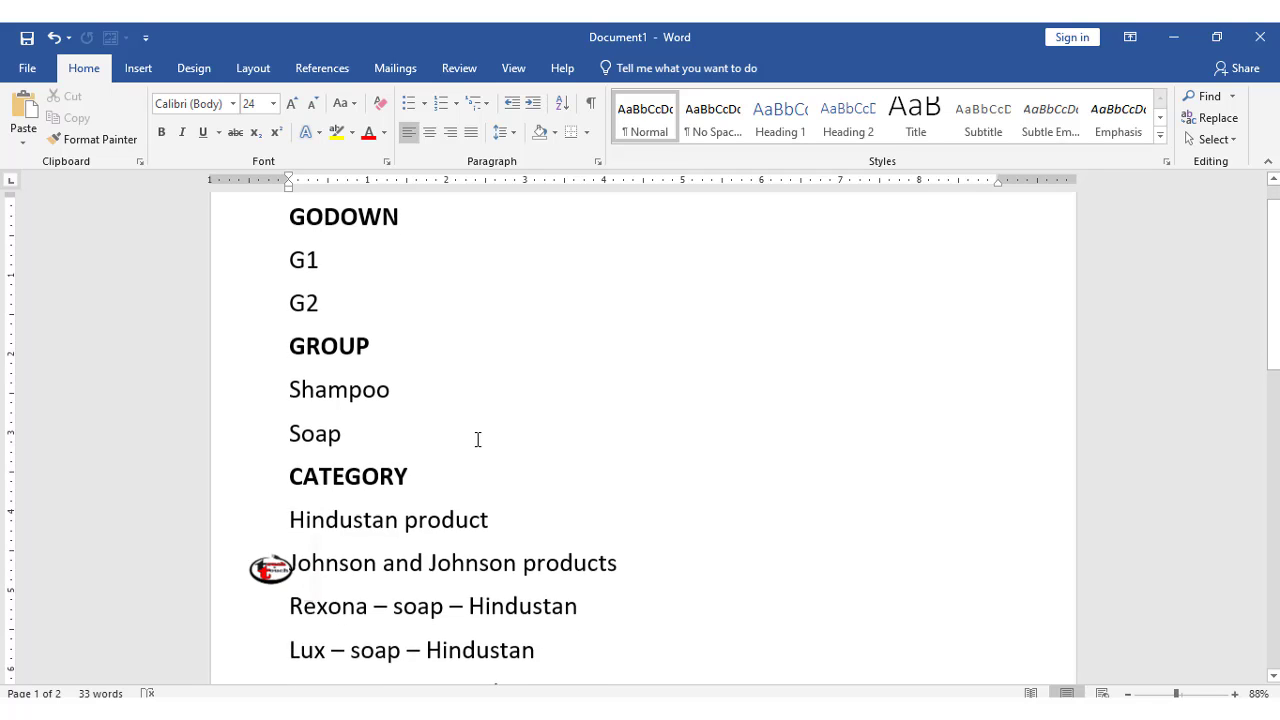
scroll(477, 439, up, 1)
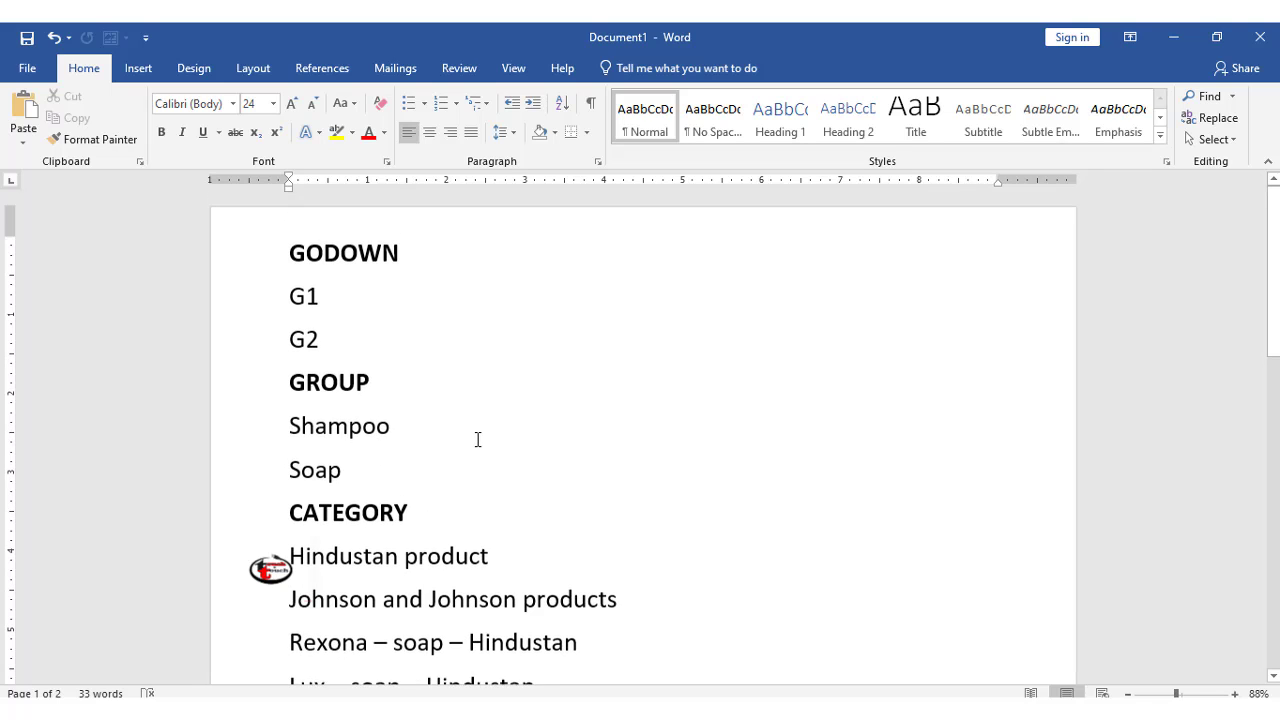
click(388, 386)
scroll(389, 384, down, 3)
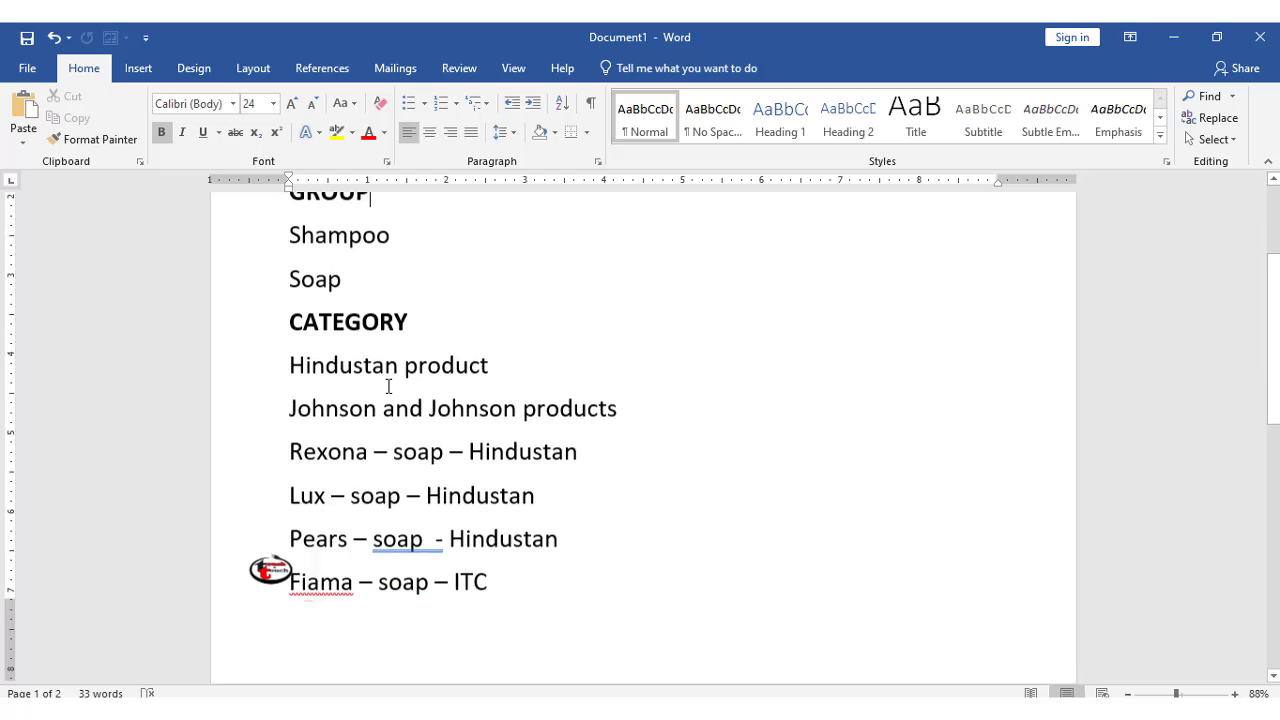
scroll(528, 485, down, 5)
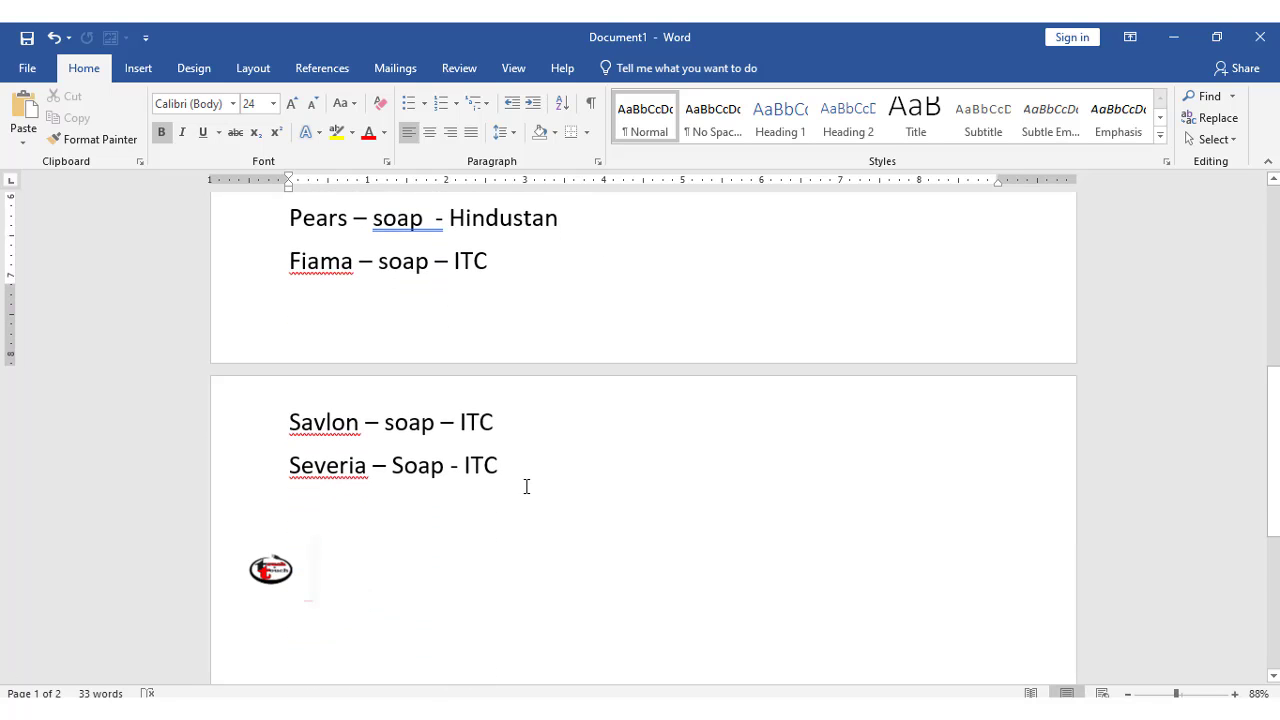
scroll(526, 486, down, 2)
scroll(526, 486, up, 8)
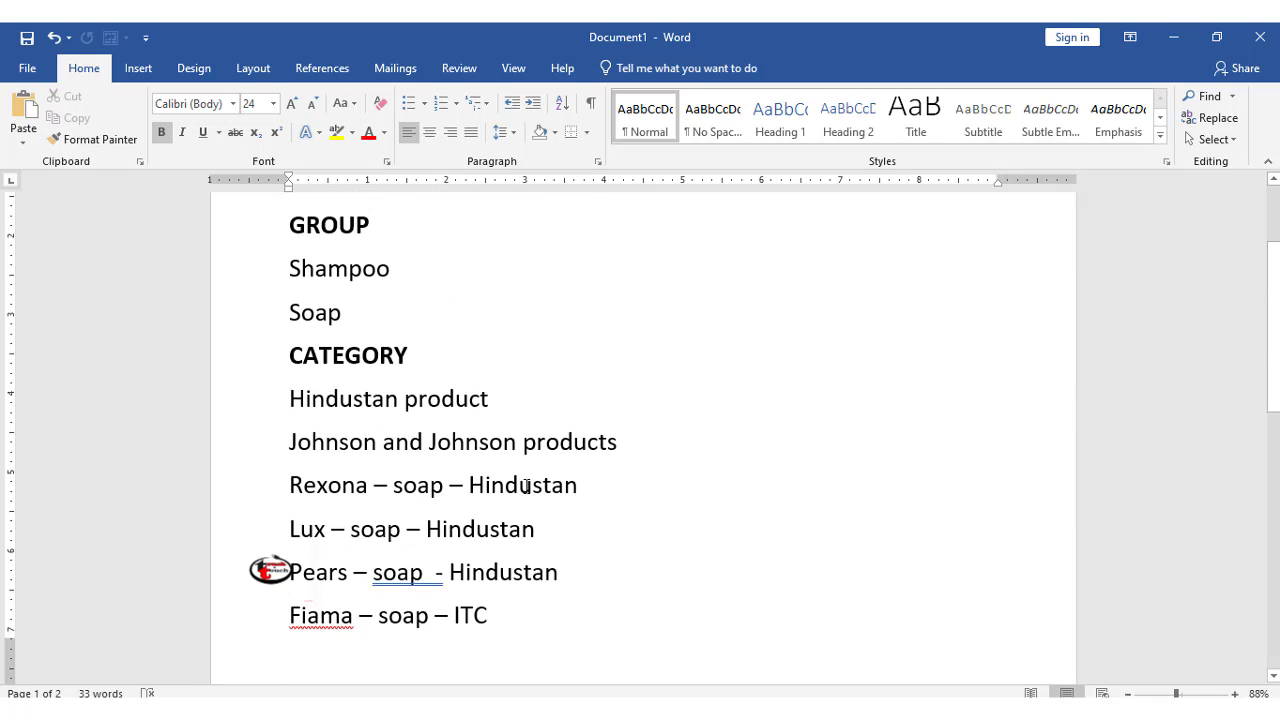
scroll(526, 486, up, 2)
scroll(526, 486, down, 6)
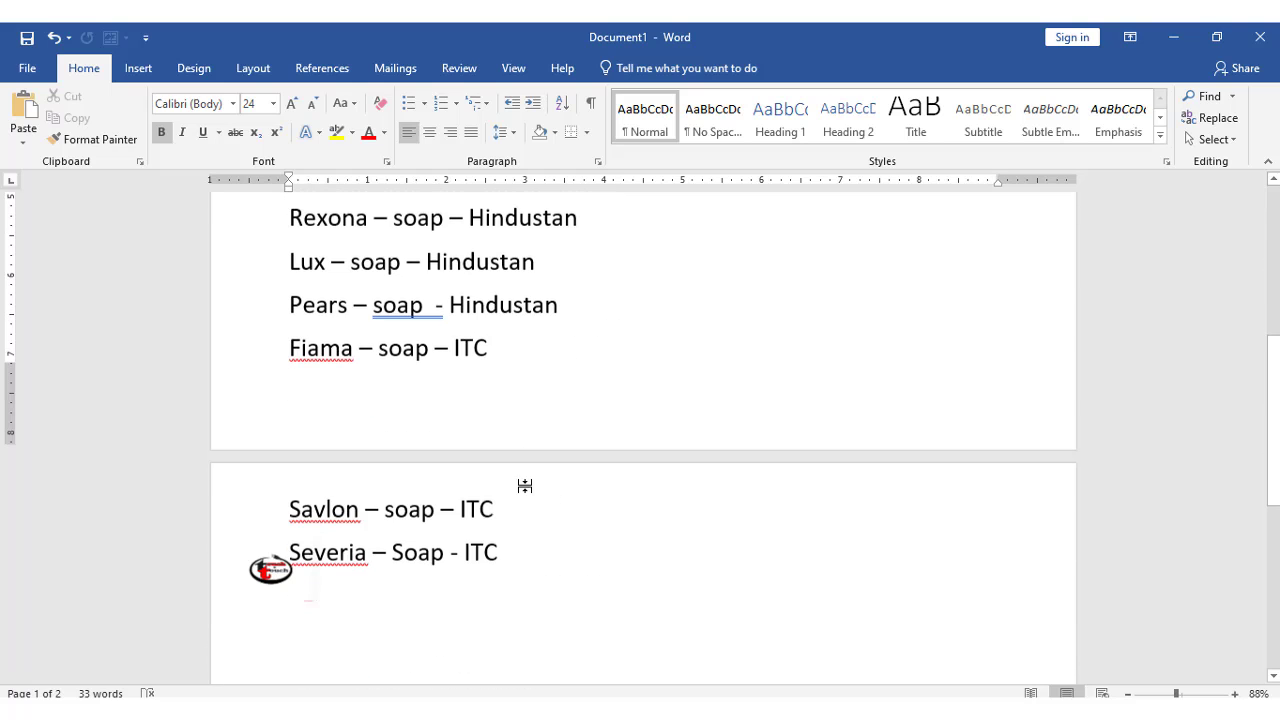
Step: Add the lines "UNIT OF MEASUREMENT" and "STOCK ITEM" below the Severia soap entry, separated by an empty line
click(520, 554)
key(Return)
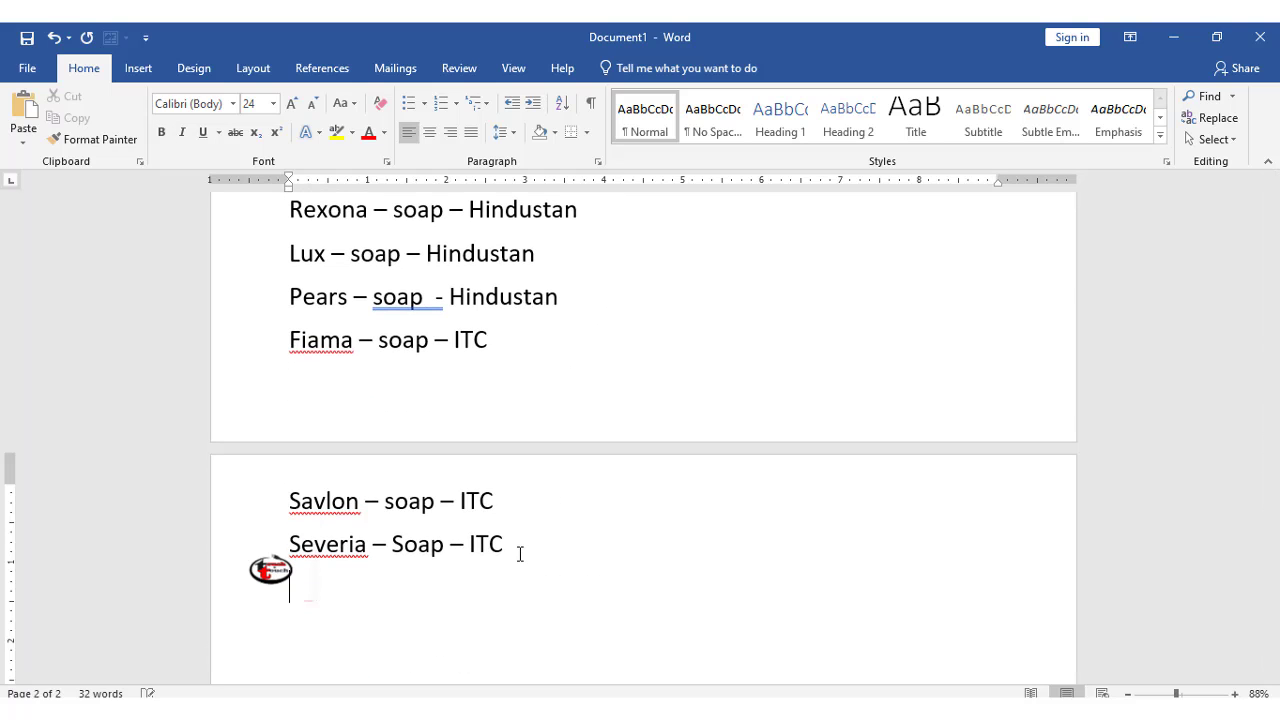
text(UNIT OF MEASU)
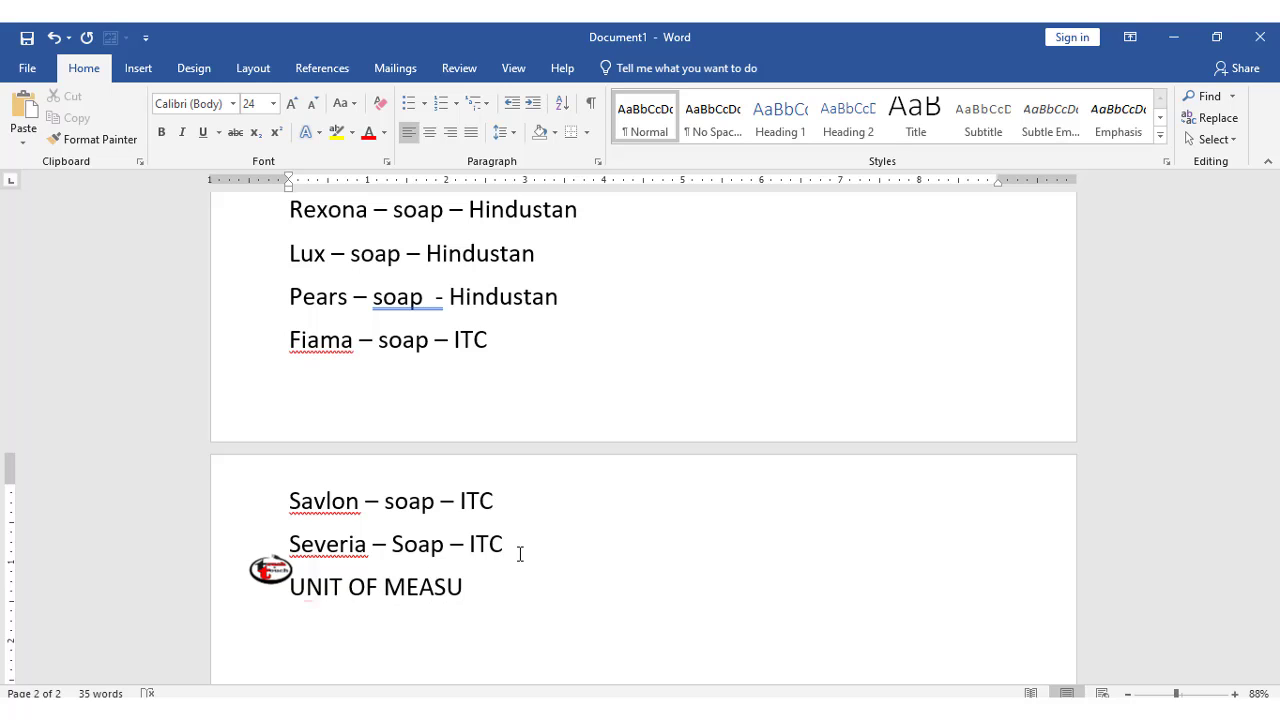
text(REMENT)
key(Return)
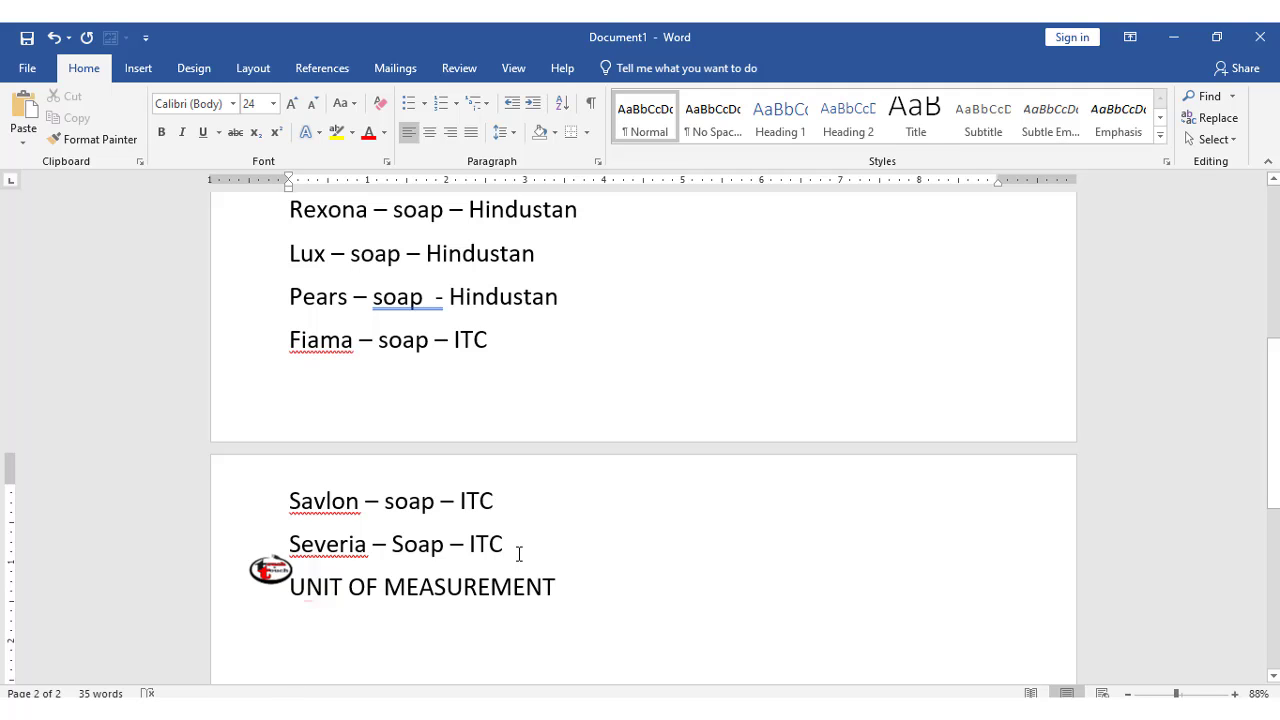
text(STOCK ITEM)
key(Return)
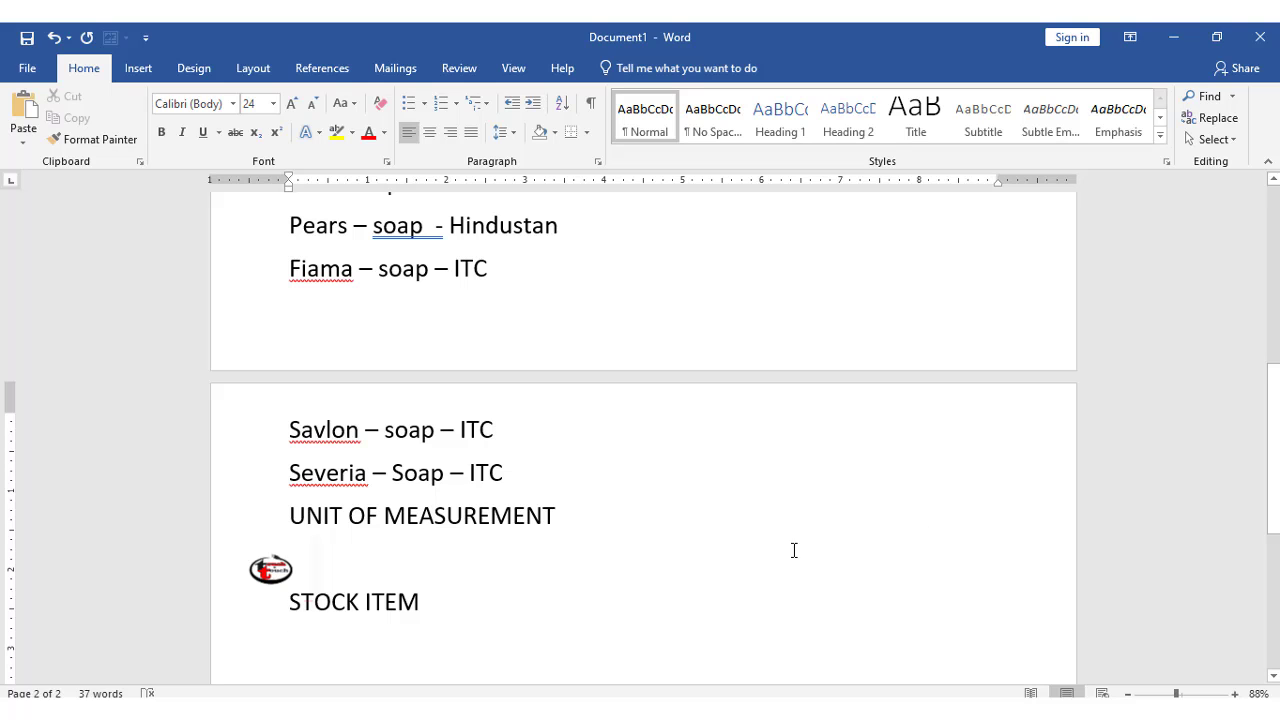
Step: Switch from the document to TallyPrime's Gateway of Tally for the Stock Creation company
scroll(793, 550, up, 5)
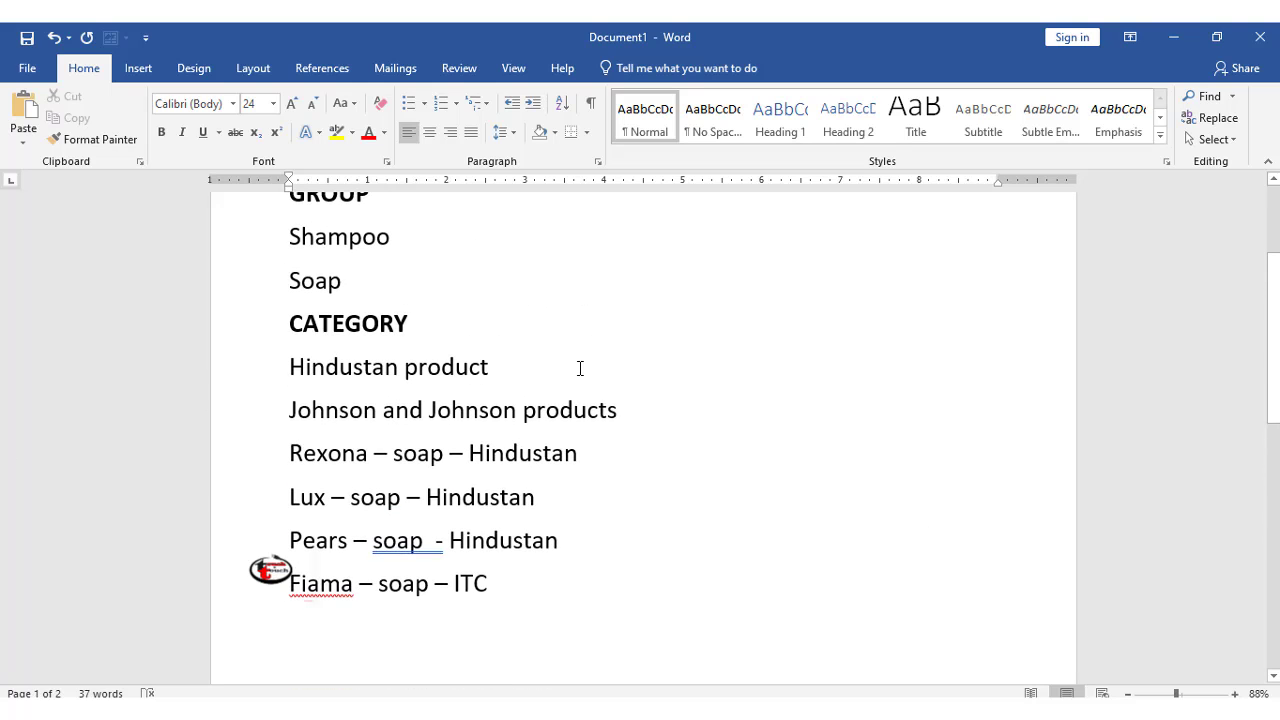
scroll(579, 368, up, 2)
scroll(529, 519, up, 1)
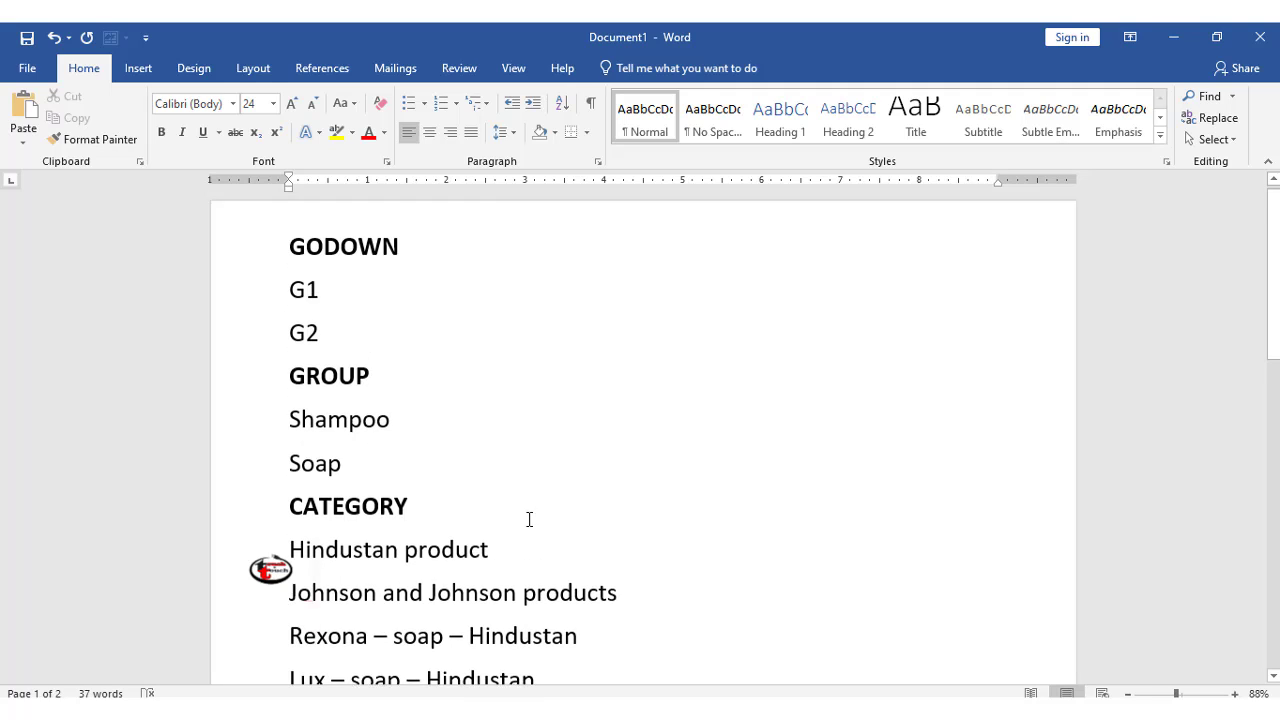
scroll(529, 519, up, 1)
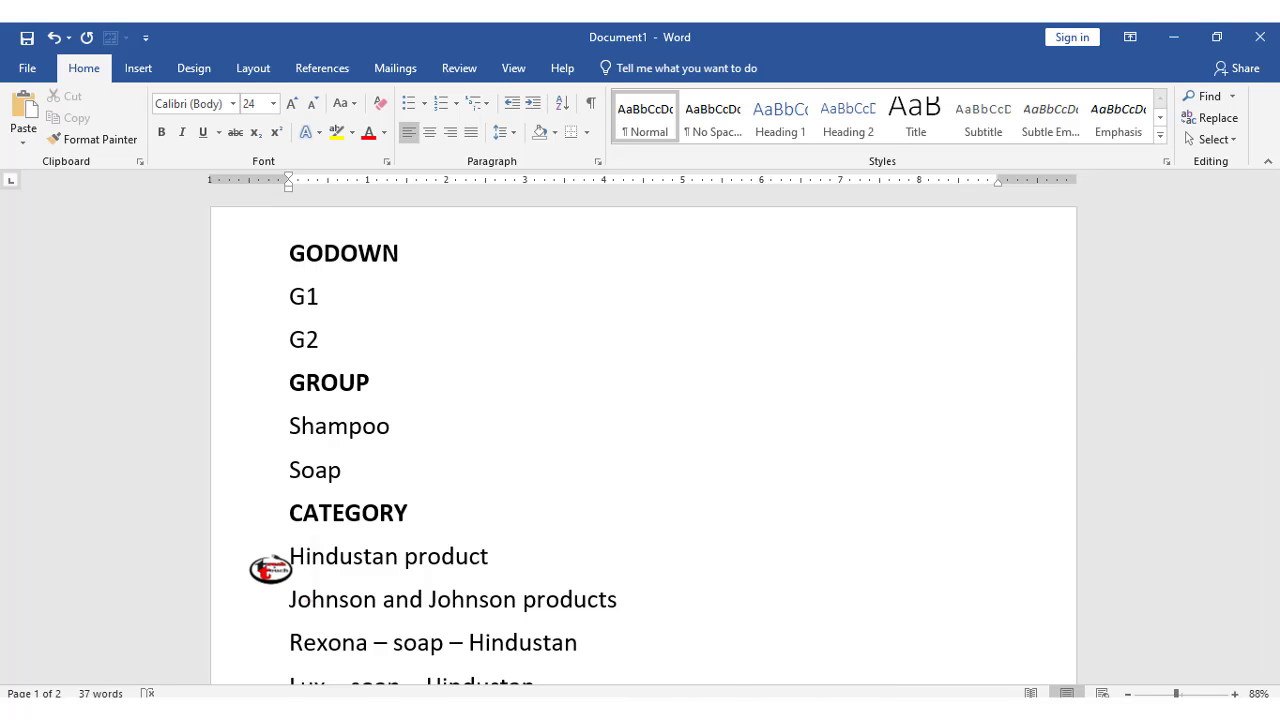
click(598, 646)
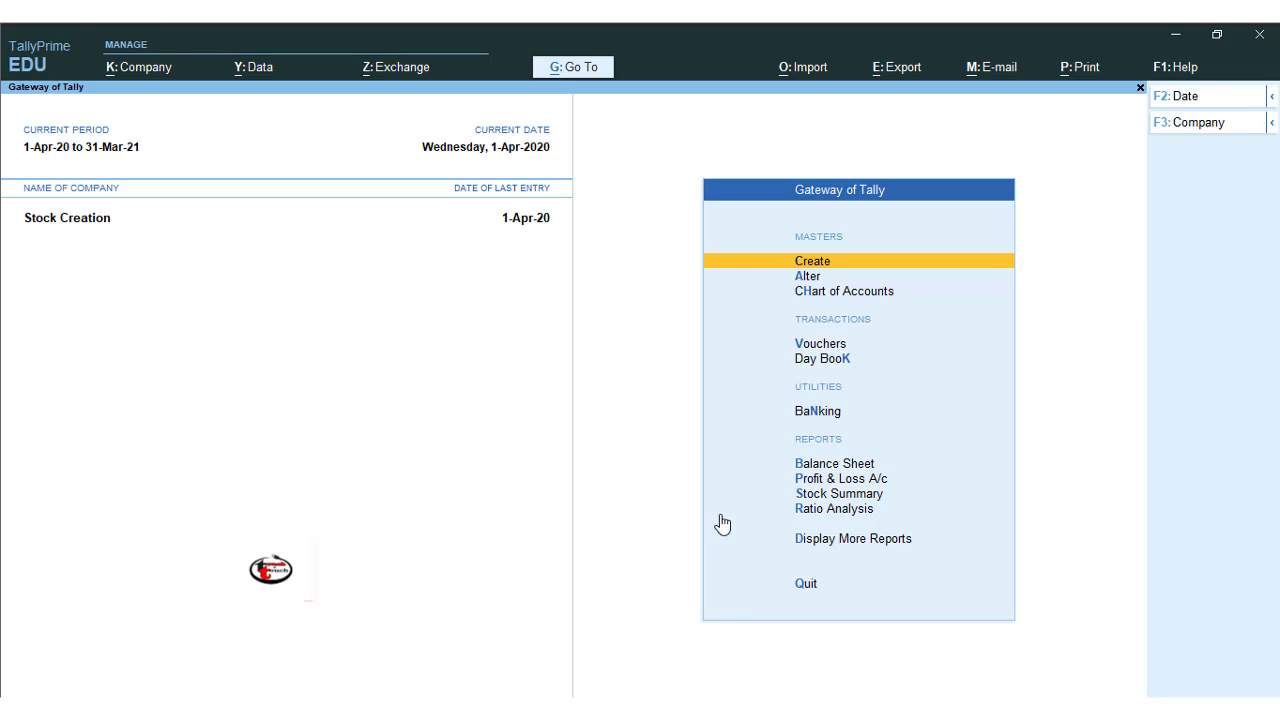
Step: Examine the inventory masters that can be created, including the Stock Category creation form, and return to the Gateway of Tally
click(830, 266)
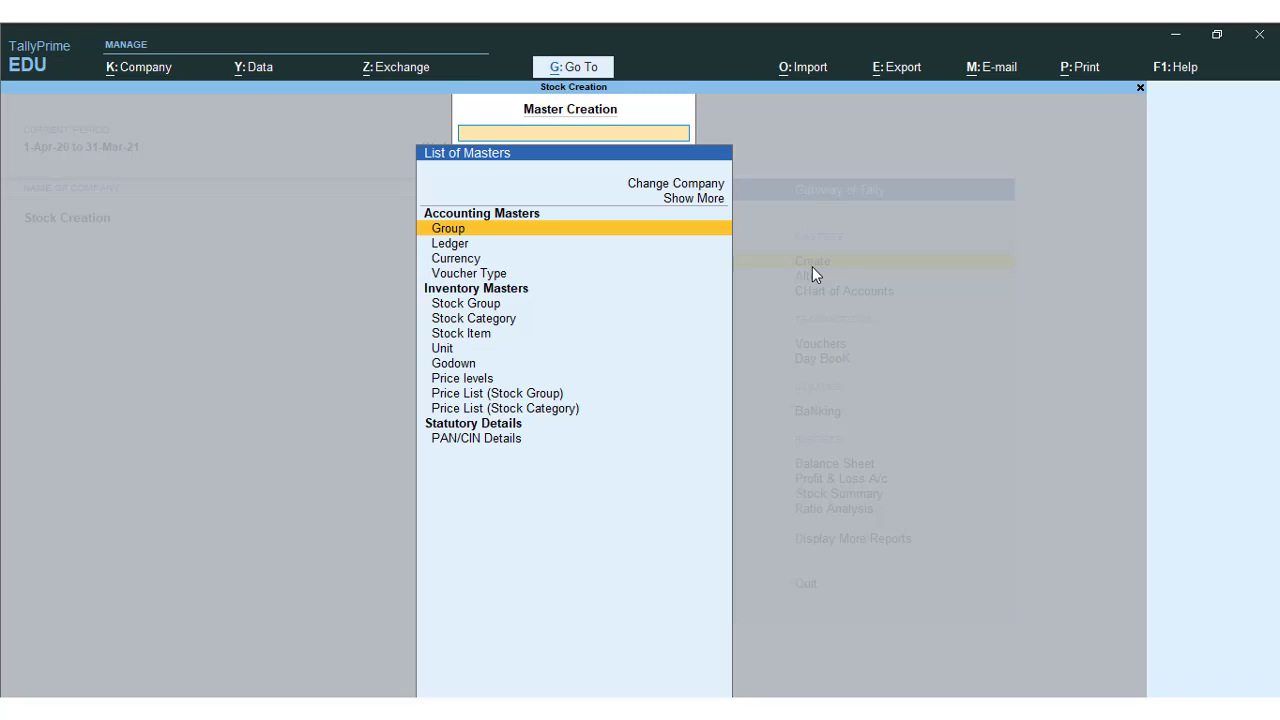
key(Down)
key(Down)
key(Down)
key(Down)
key(Down)
key(Down)
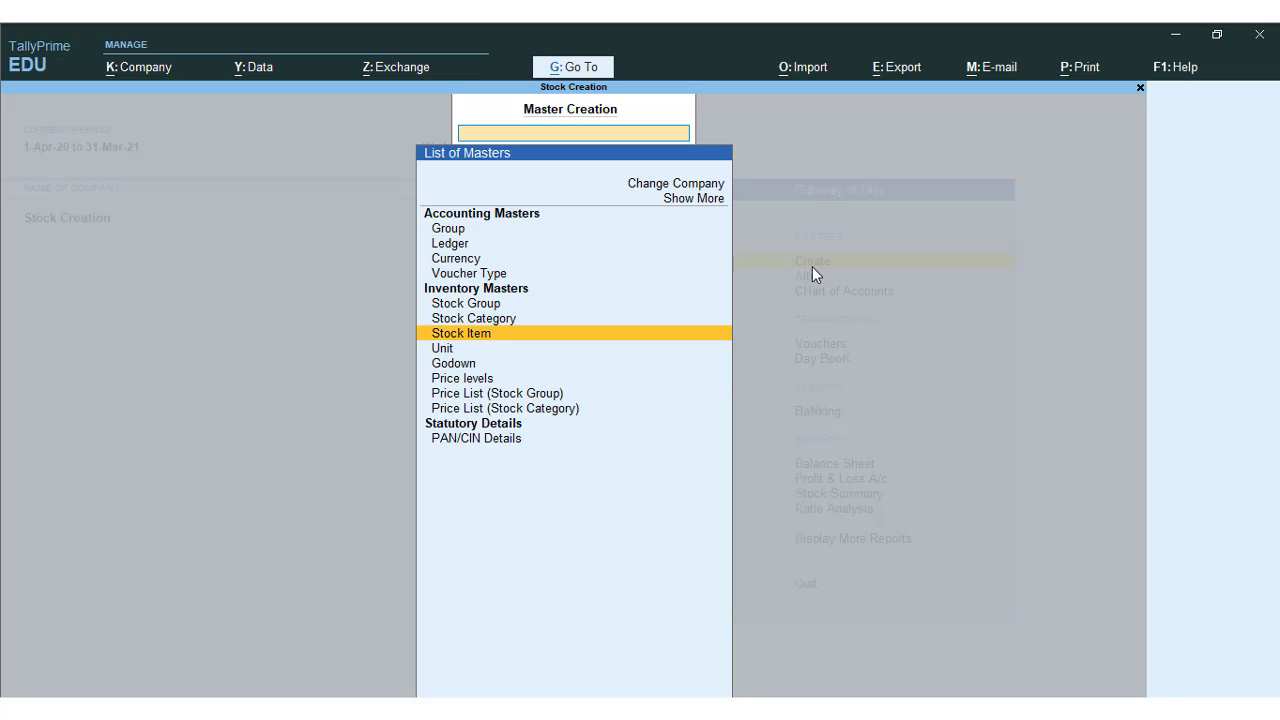
key(Down)
key(Down)
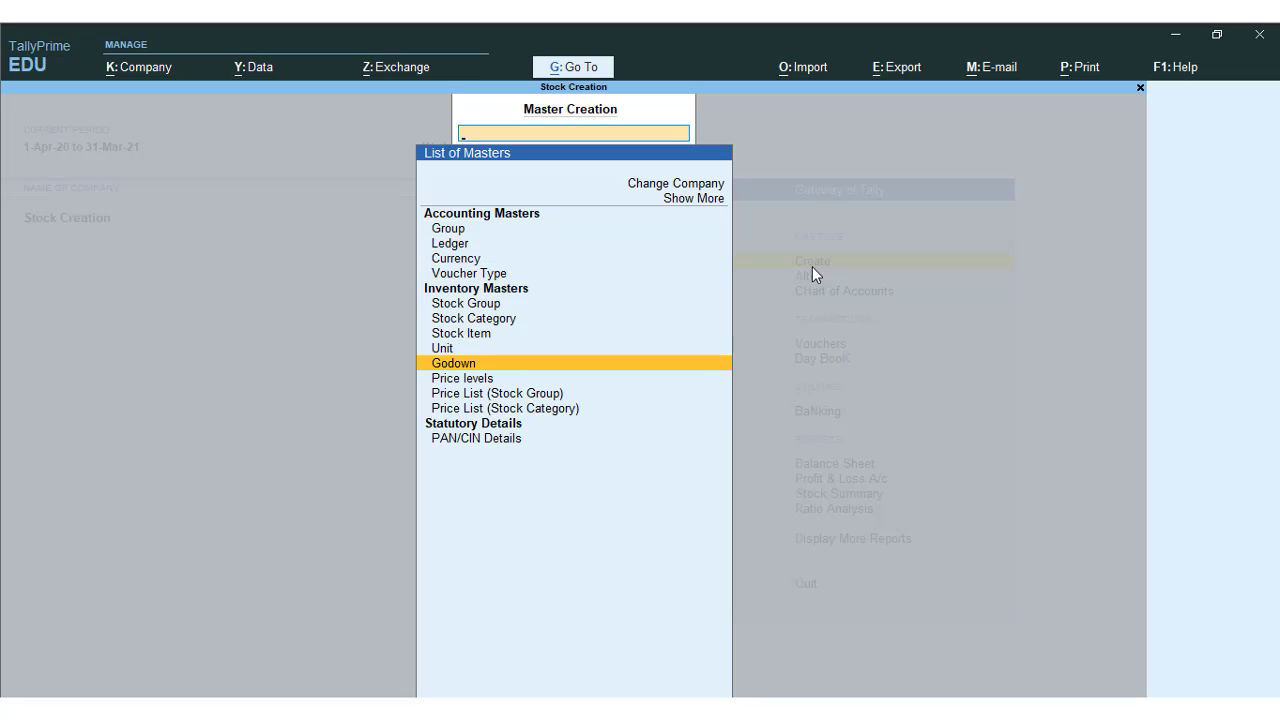
key(Up)
key(Up)
key(Up)
key(Return)
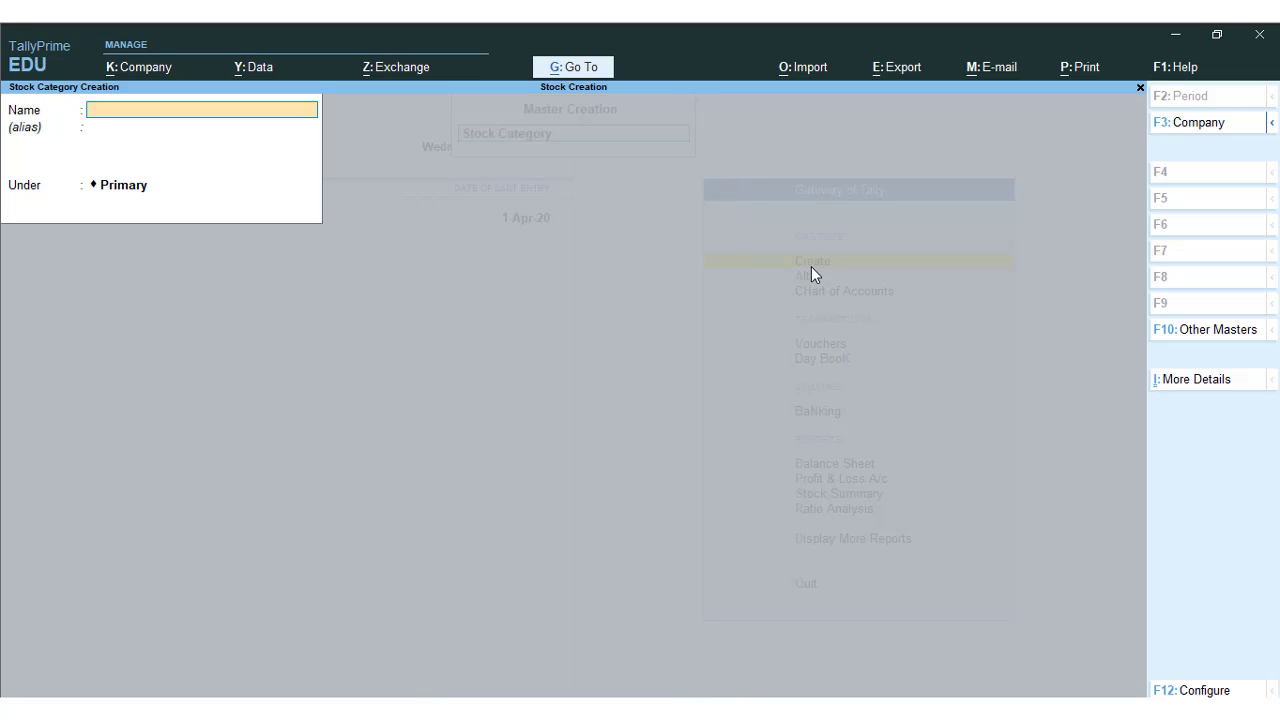
key(Escape)
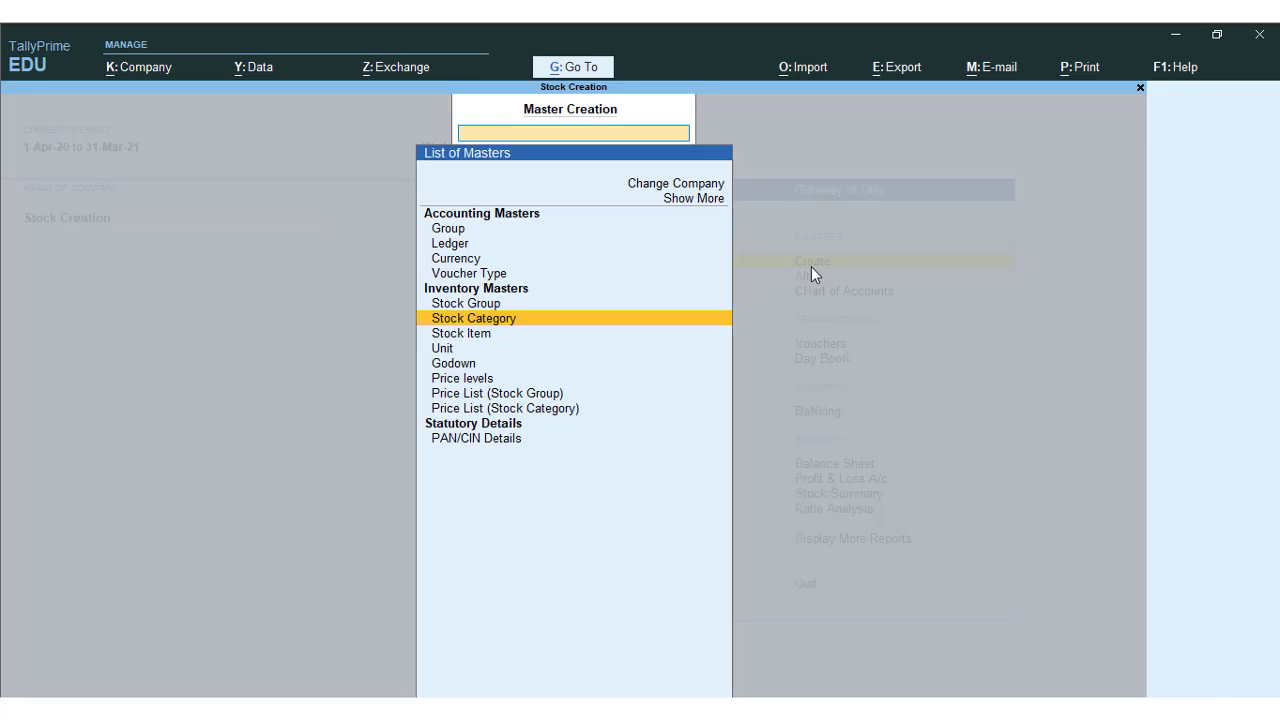
key(Down)
key(Up)
key(Escape)
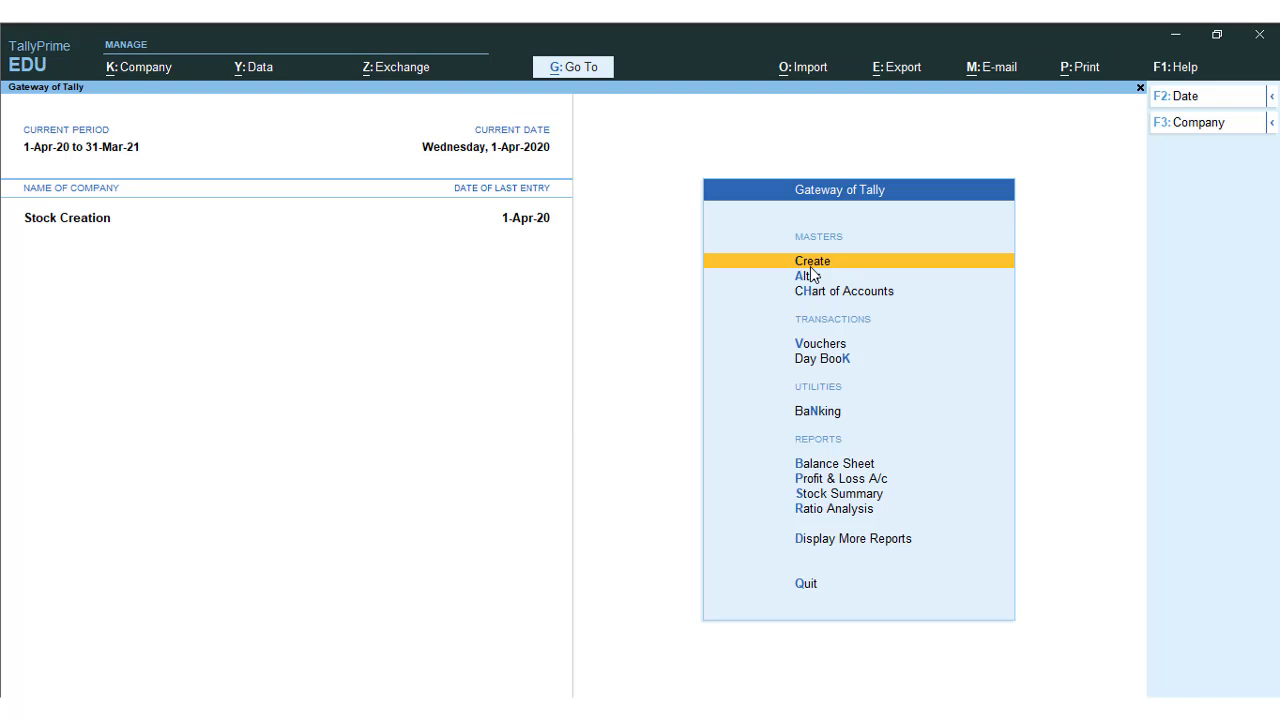
Step: View the company features of Stock Creation and return to the Gateway of Tally
key(F11)
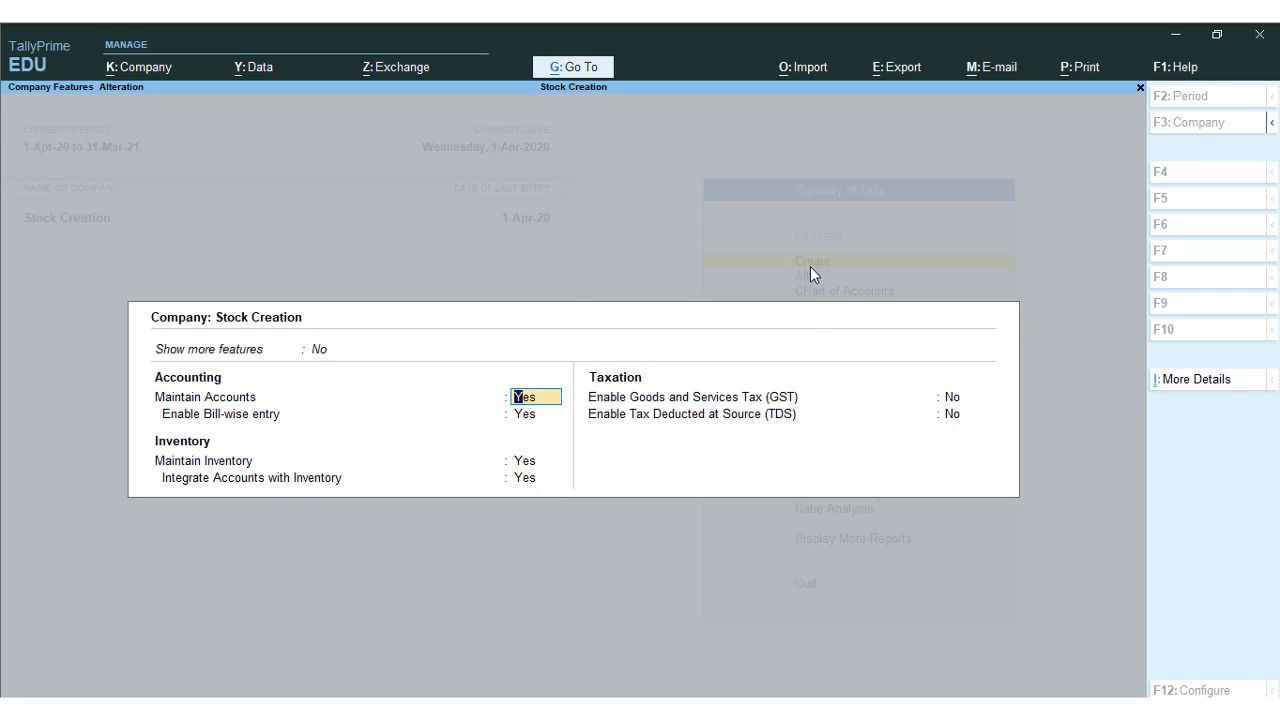
key(Escape)
key(Escape)
key(y)
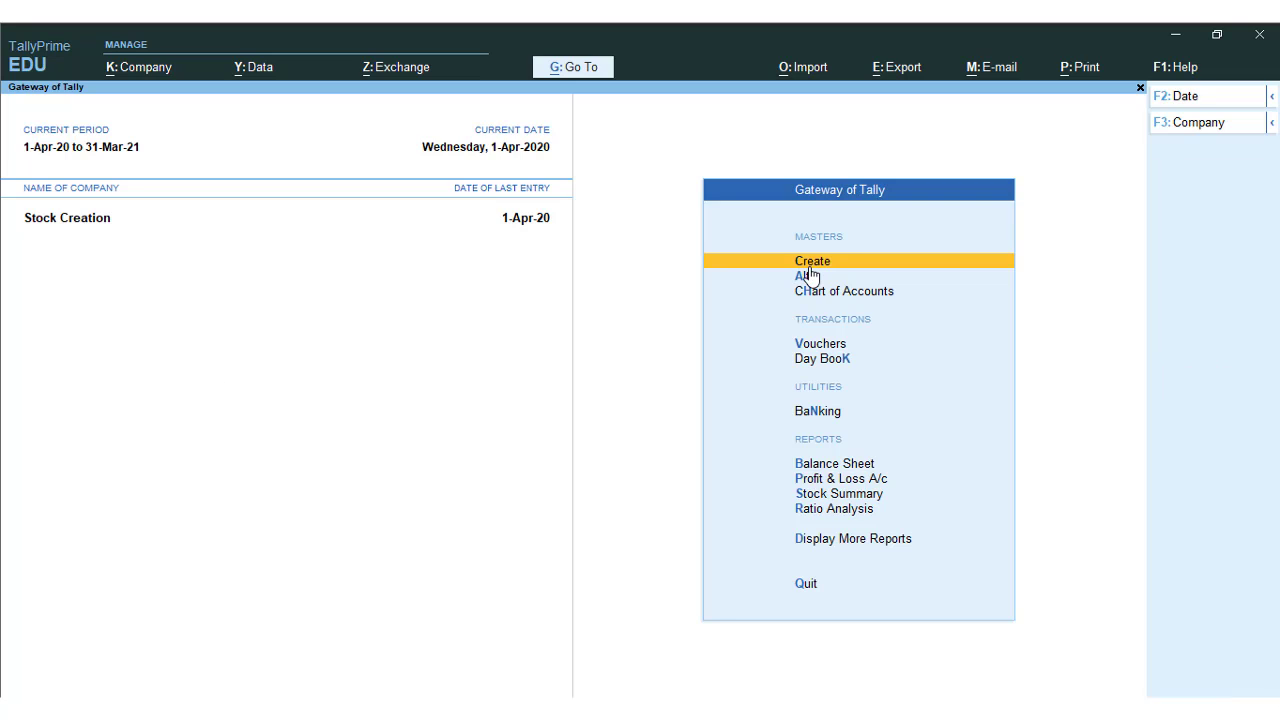
Step: Switch back to the Word document and review the godown and stock group entries
key(alt+Tab)
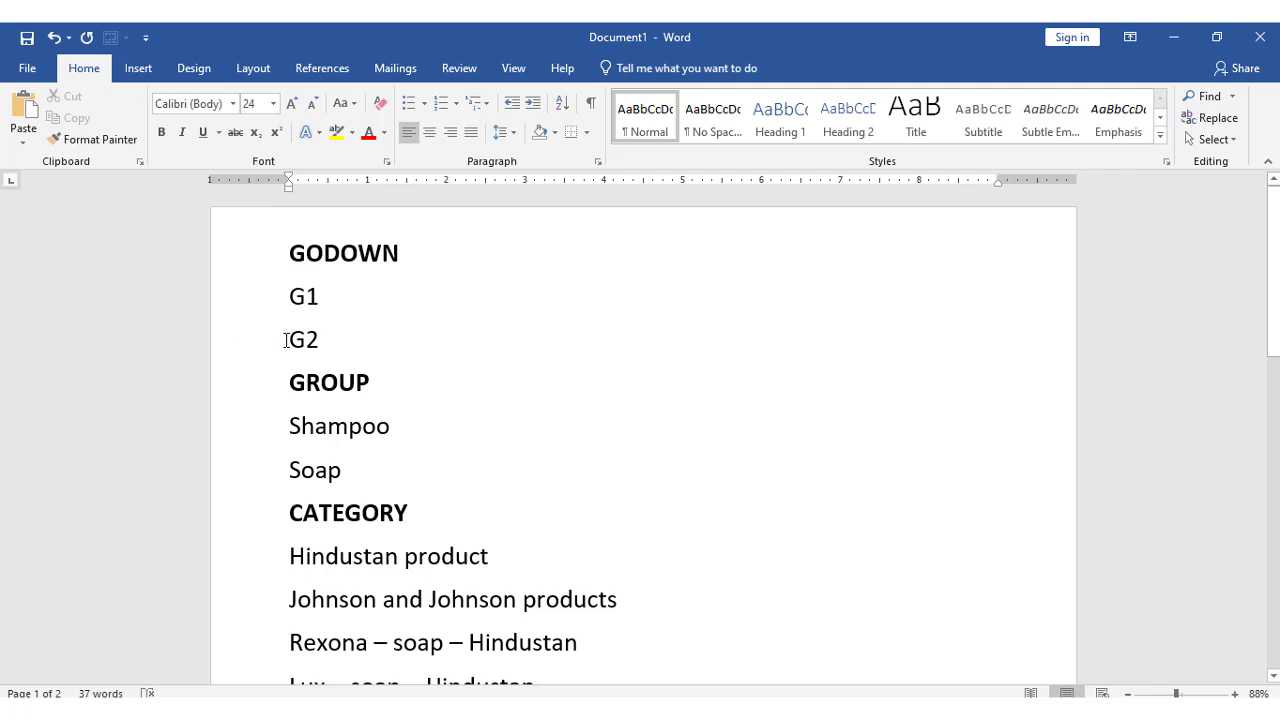
click(334, 340)
scroll(334, 340, down, 1)
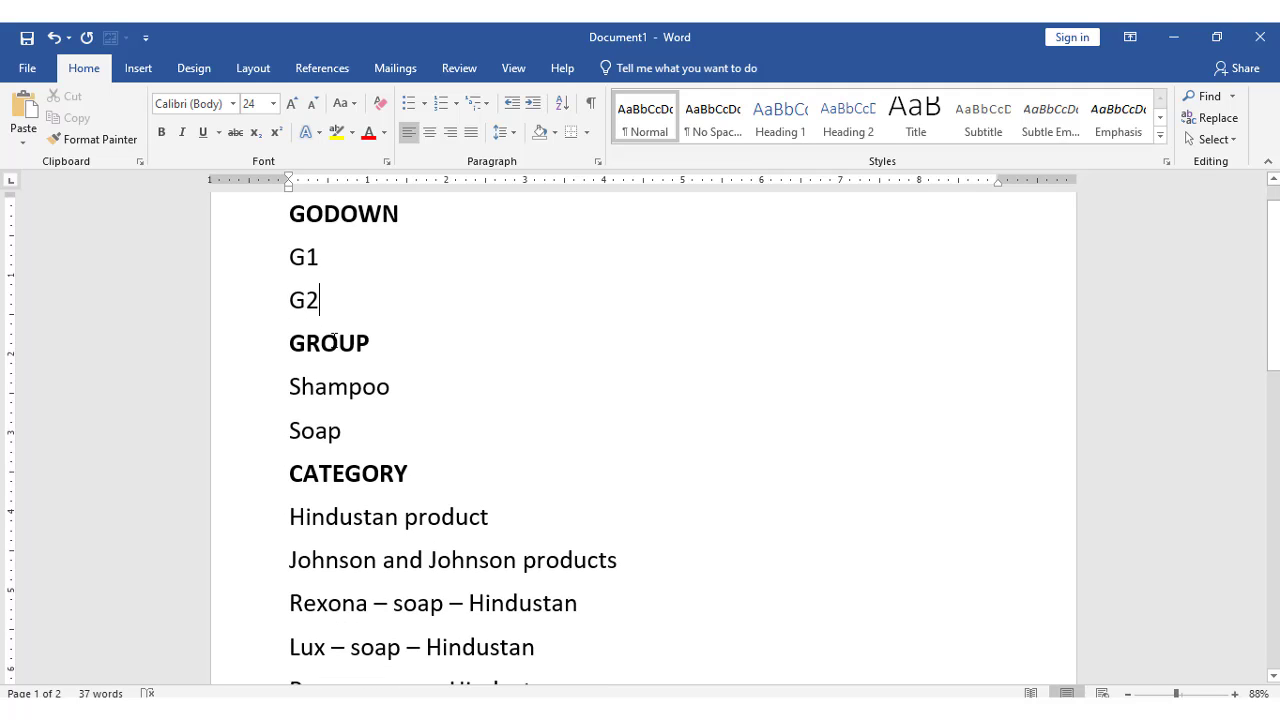
click(337, 342)
click(335, 391)
click(357, 435)
scroll(373, 429, down, 1)
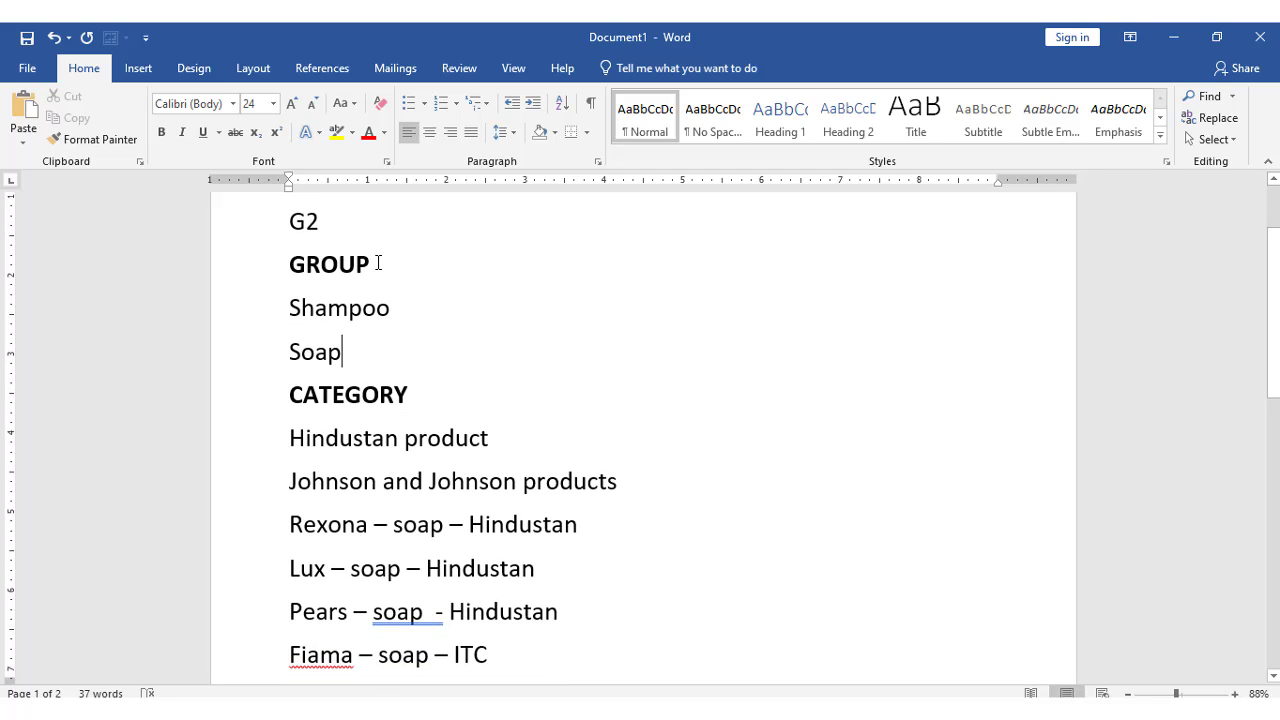
click(375, 264)
click(329, 307)
click(370, 266)
click(391, 307)
scroll(412, 485, down, 1)
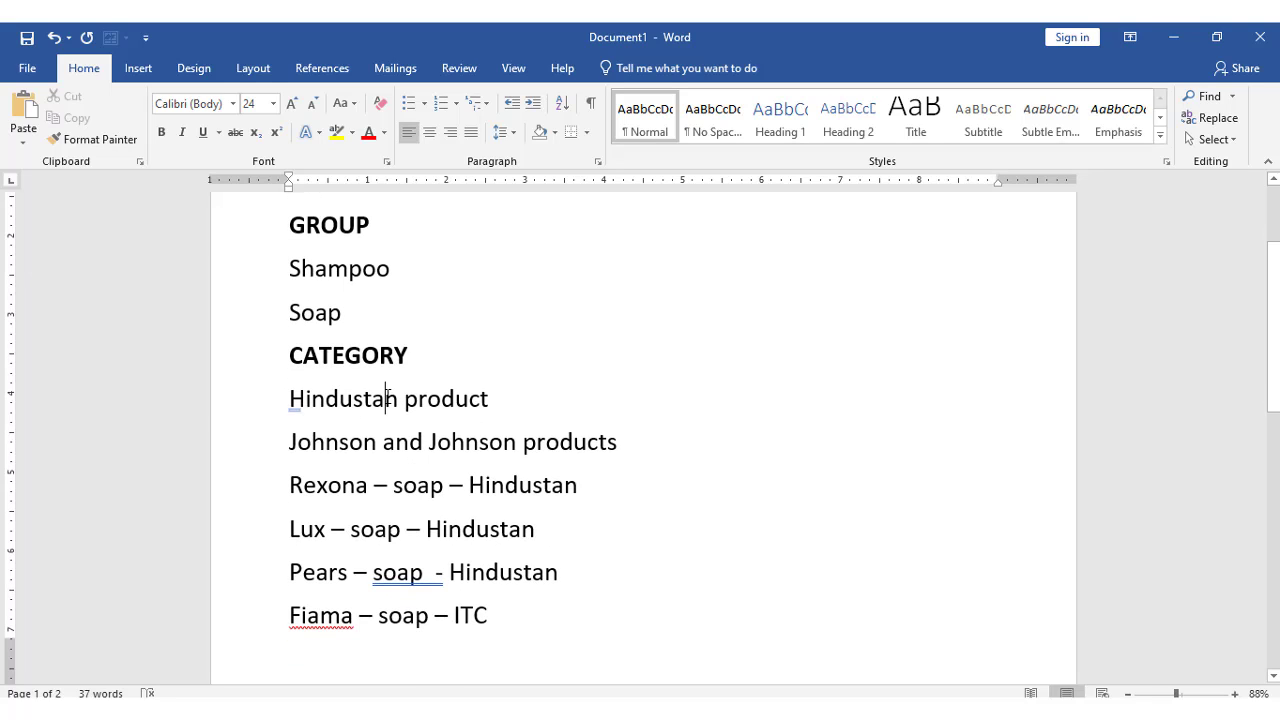
Step: Add "ITC" as a new category line below Johnson and Johnson products
click(627, 440)
key(Return)
text(it)
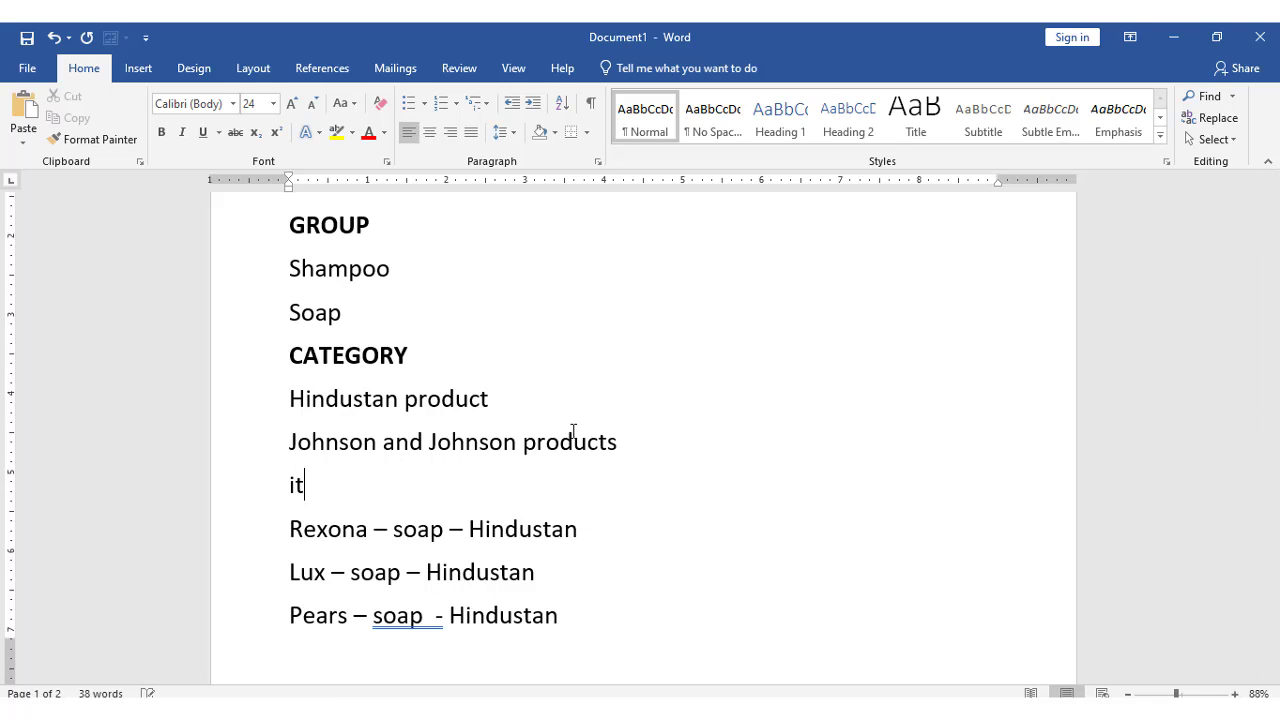
key(BackSpace)
key(BackSpace)
text(ITC)
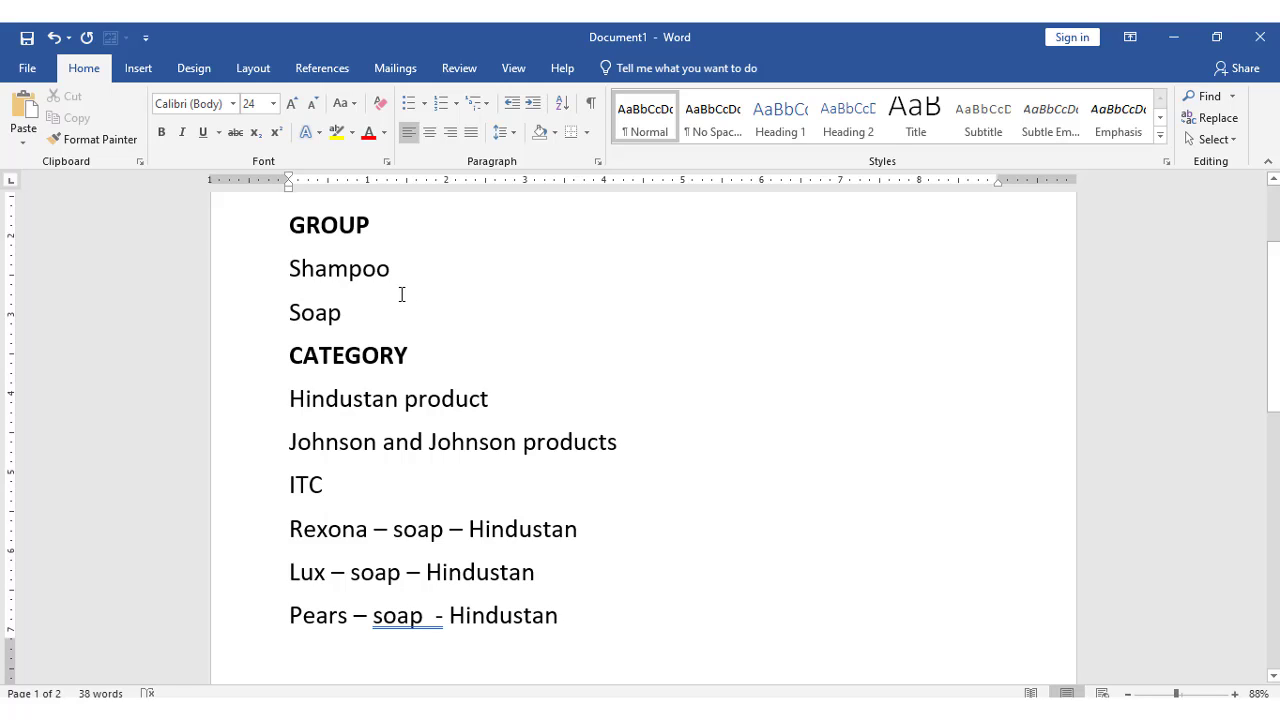
Step: Review how the soap items are assigned to their group and to the listed categories
click(419, 530)
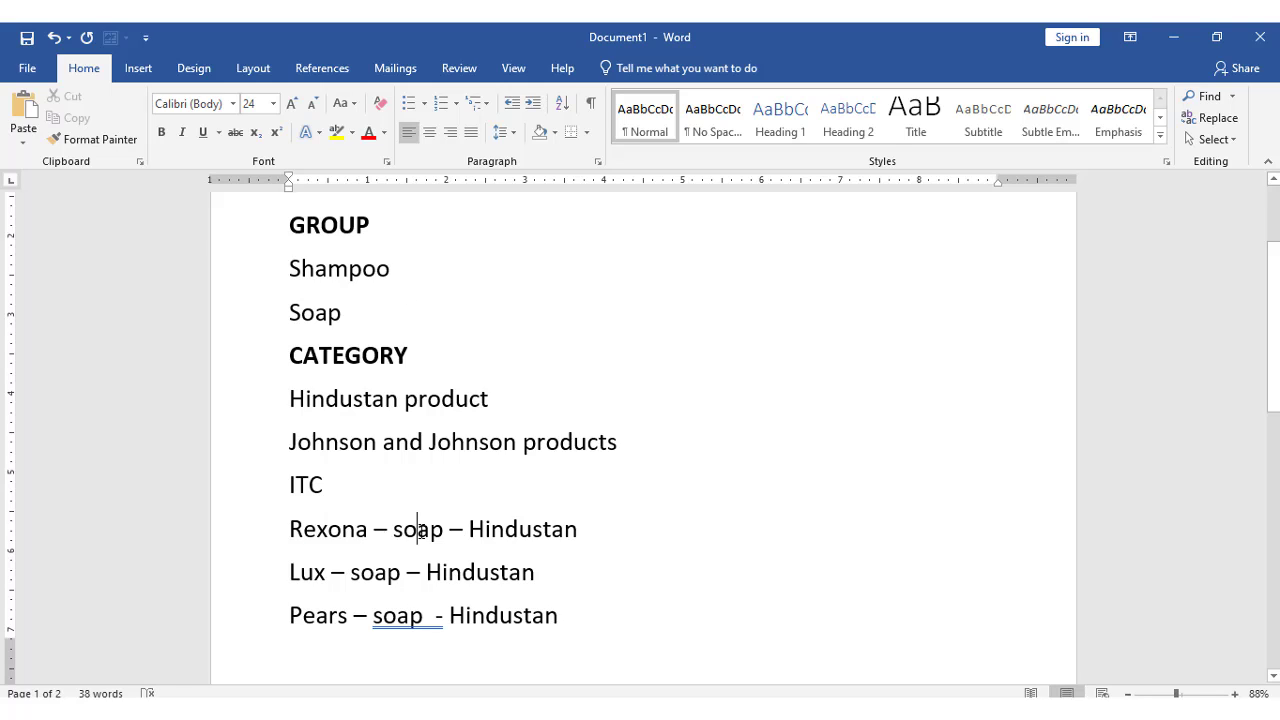
click(506, 530)
scroll(512, 540, down, 1)
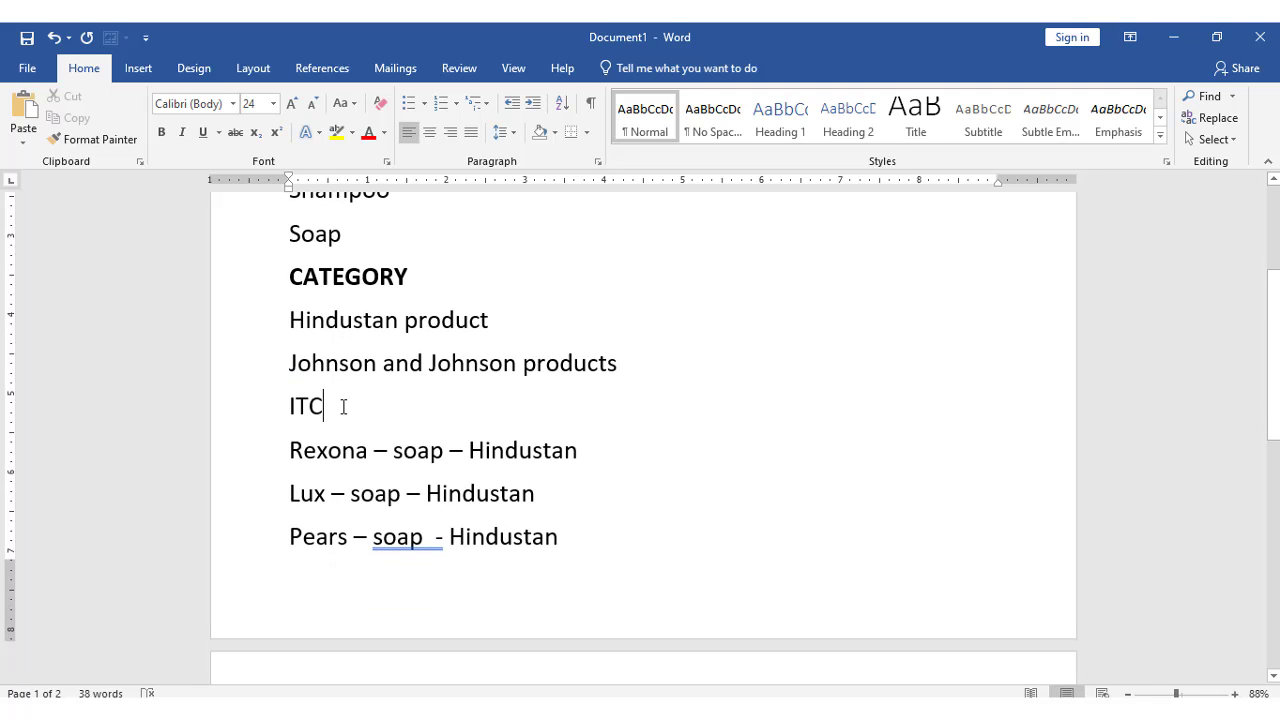
scroll(343, 407, up, 1)
click(379, 355)
click(517, 536)
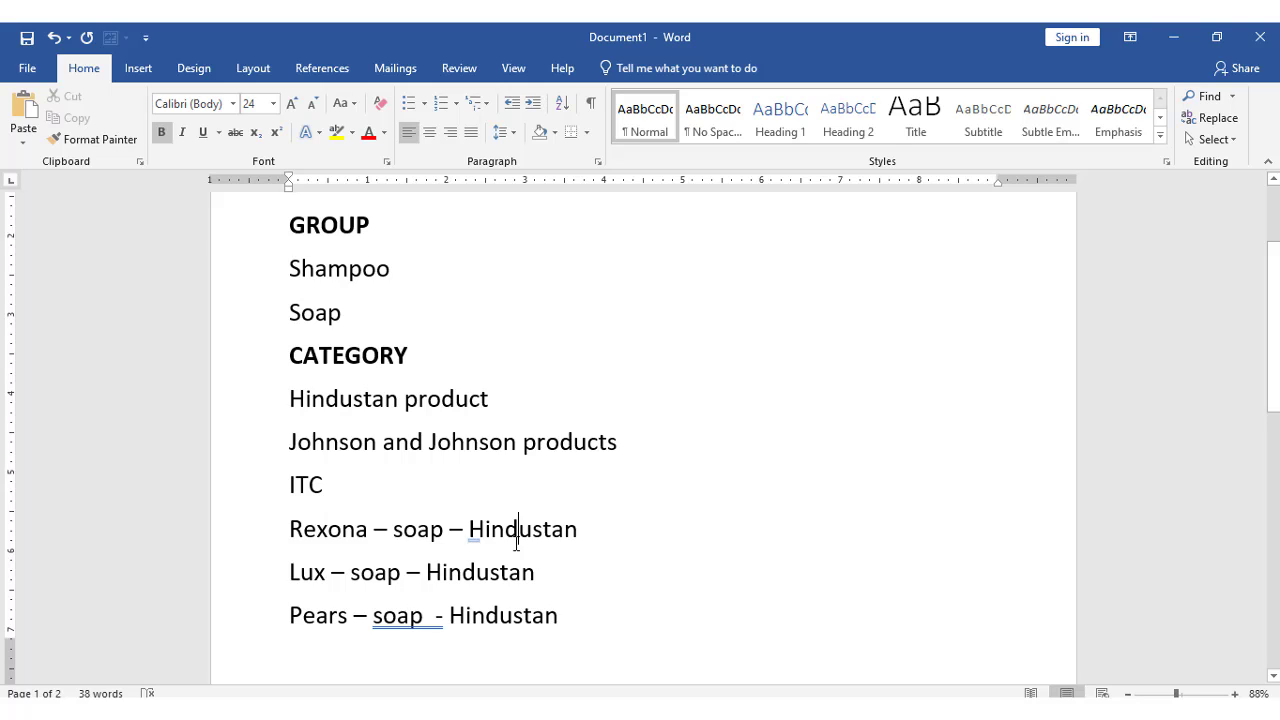
key(Down)
click(350, 488)
scroll(362, 590, down, 1)
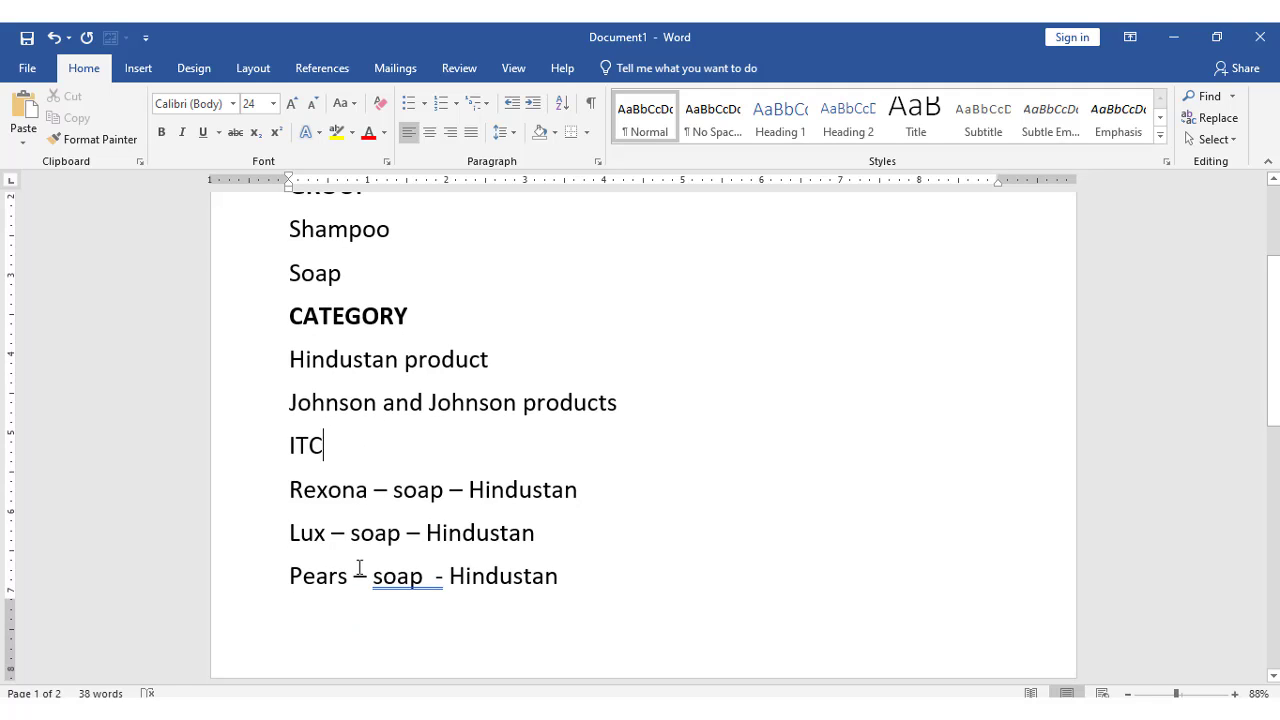
Step: Review the group, category and soap item entries across both pages of the document, and switch back to TallyPrime
click(386, 364)
click(496, 492)
scroll(498, 508, up, 1)
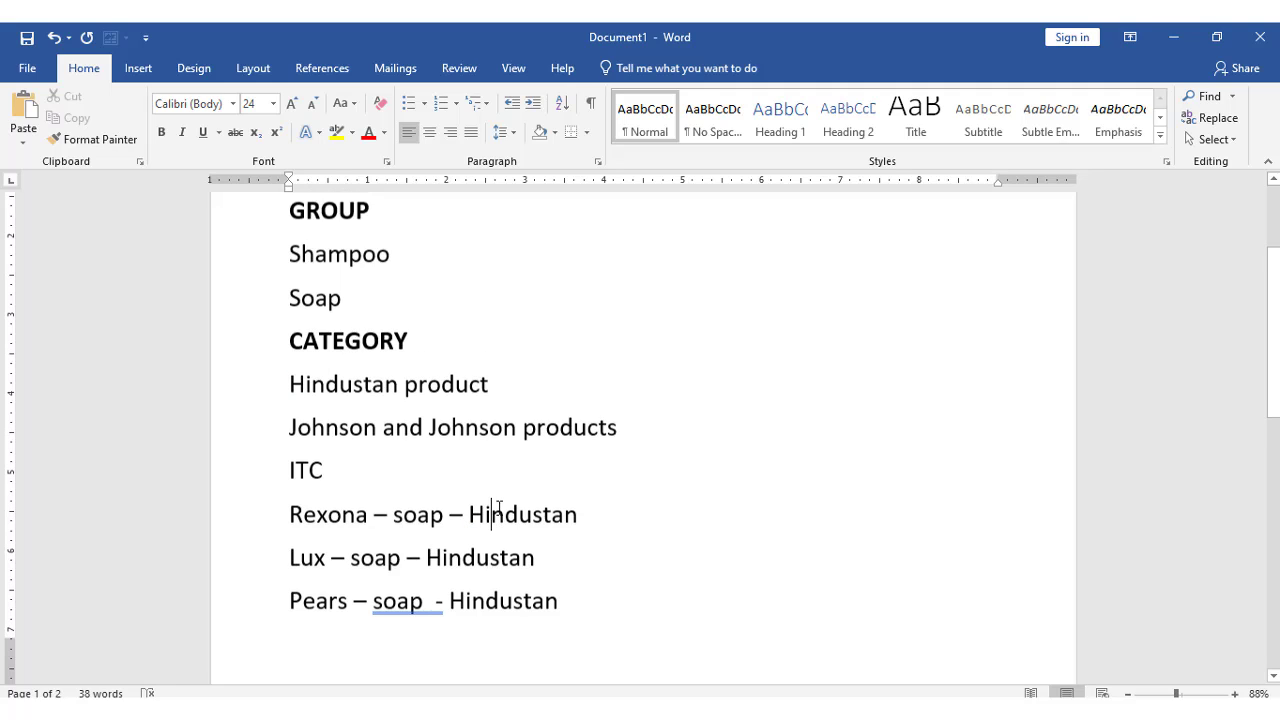
click(378, 225)
click(418, 364)
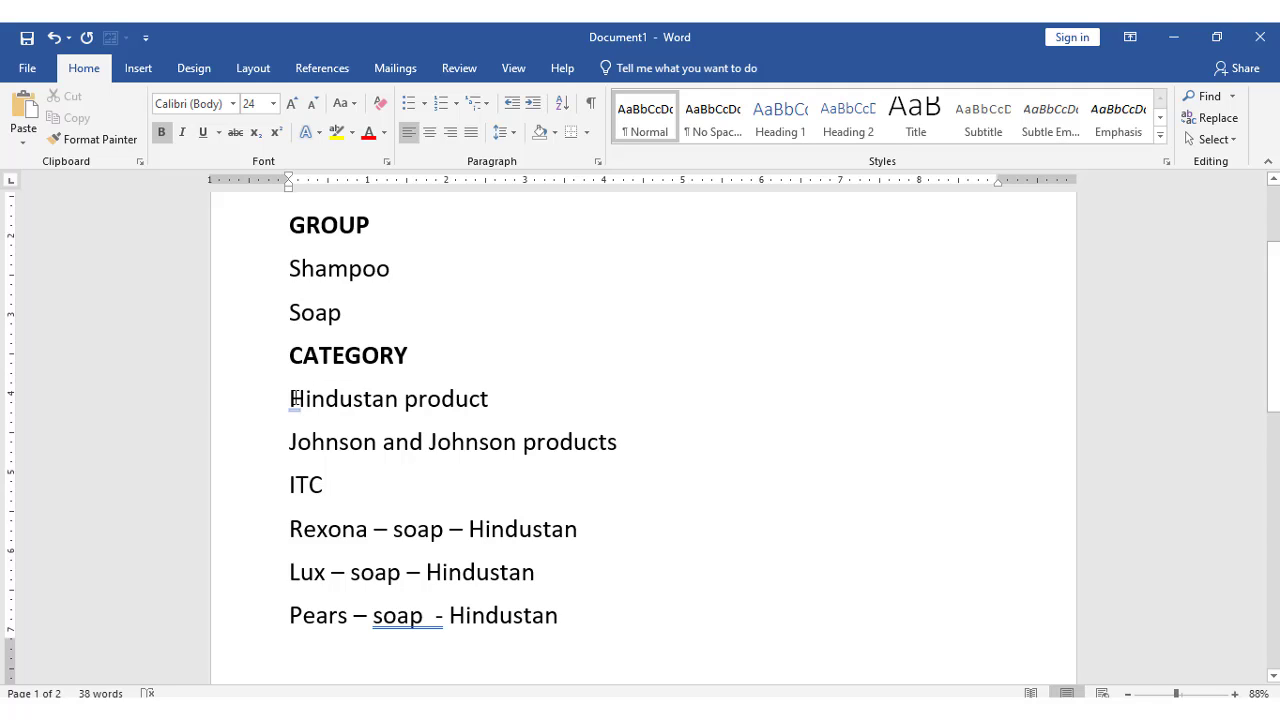
scroll(356, 468, down, 5)
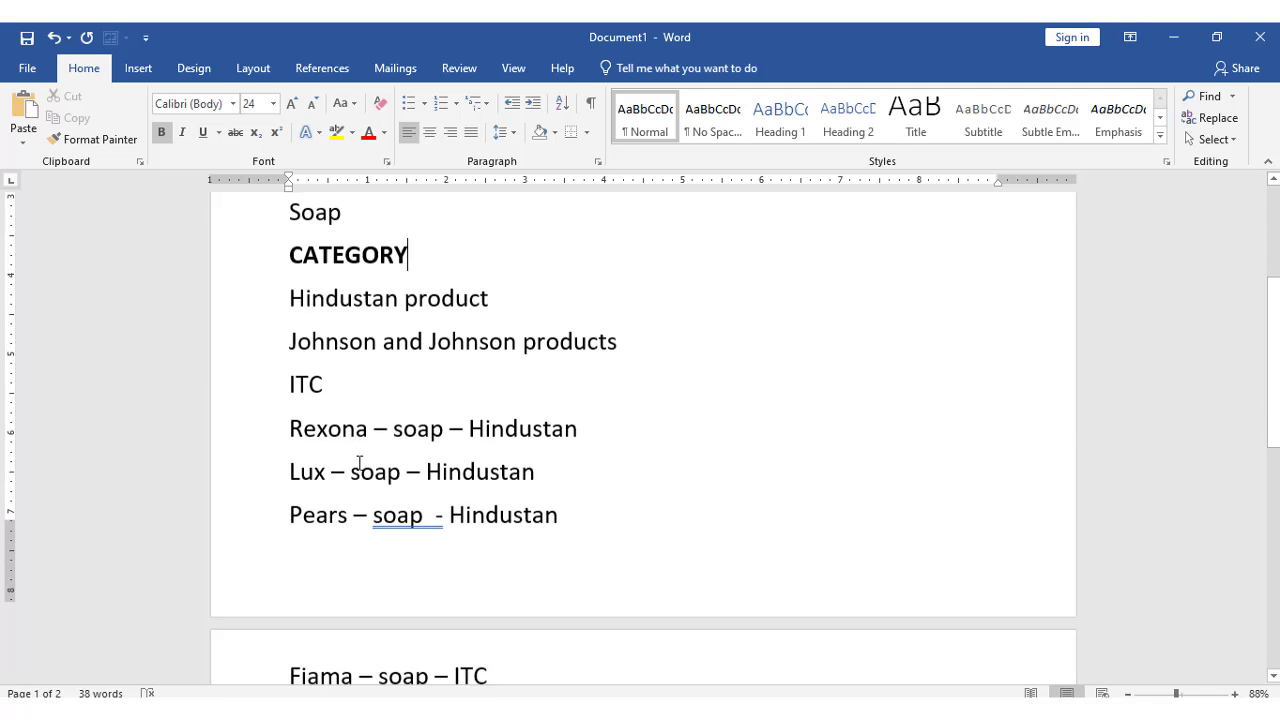
scroll(391, 437, down, 4)
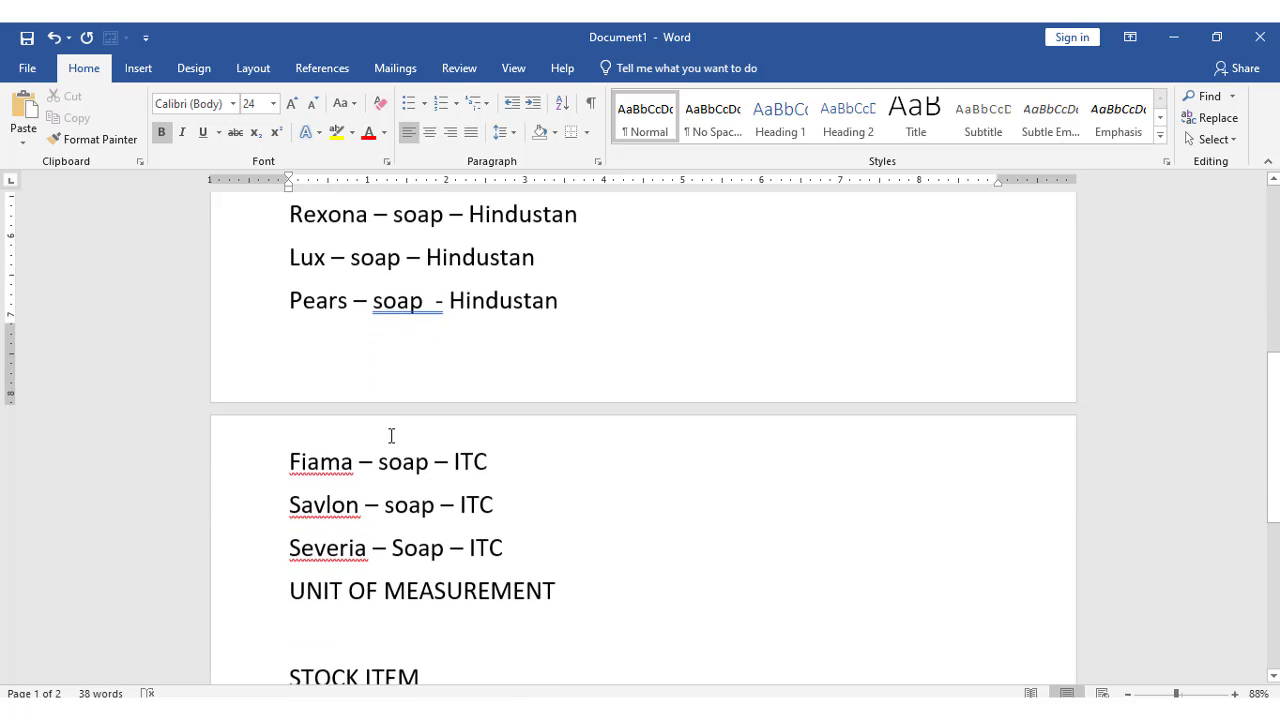
scroll(384, 452, up, 5)
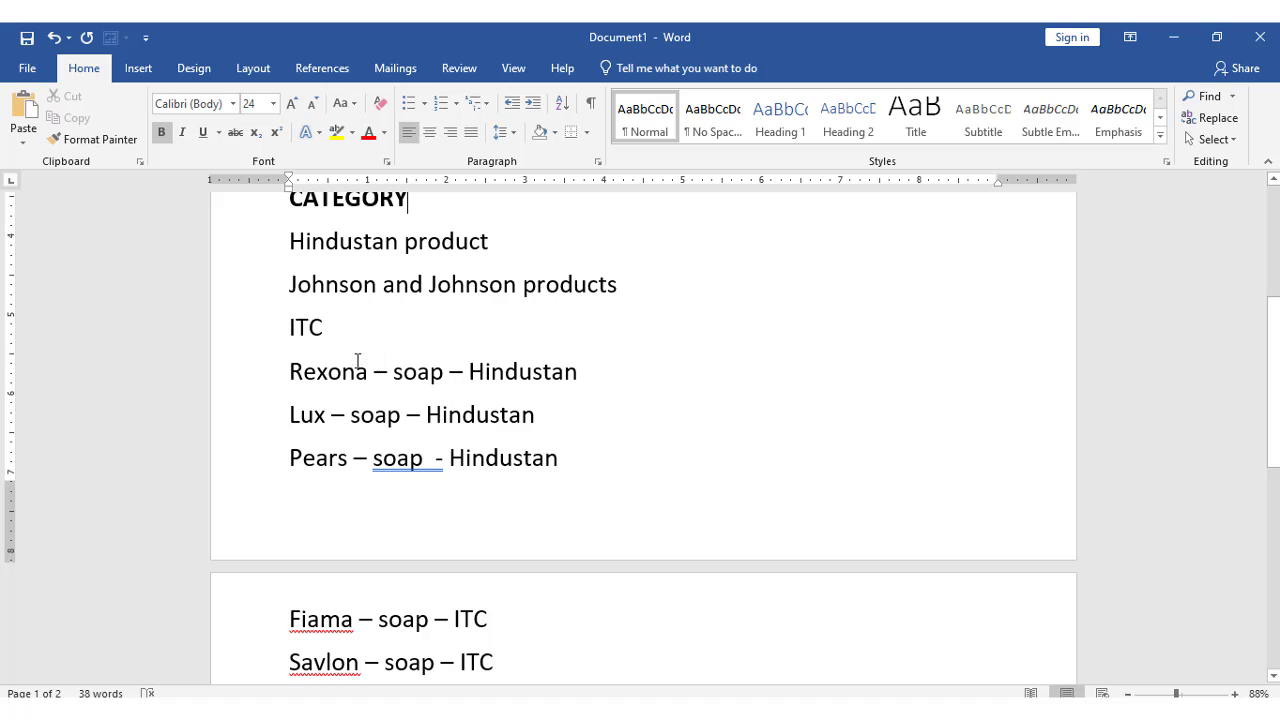
click(329, 374)
click(519, 372)
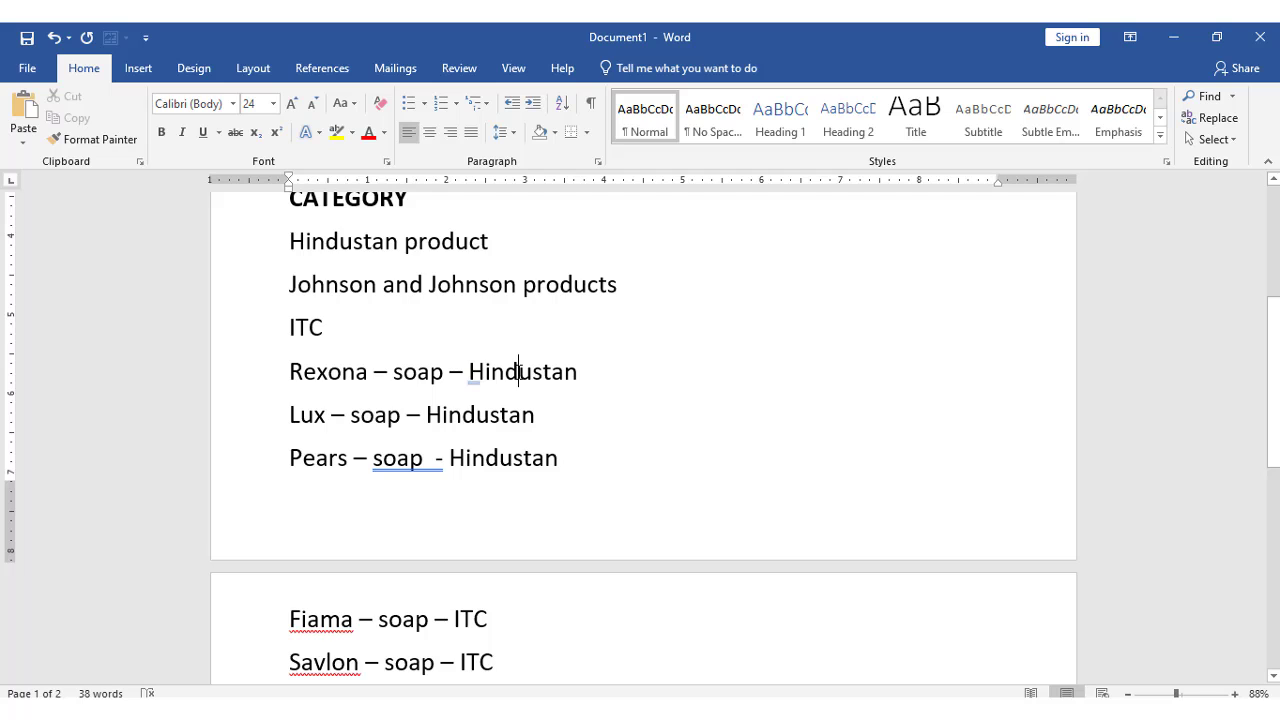
click(626, 374)
scroll(634, 444, down, 3)
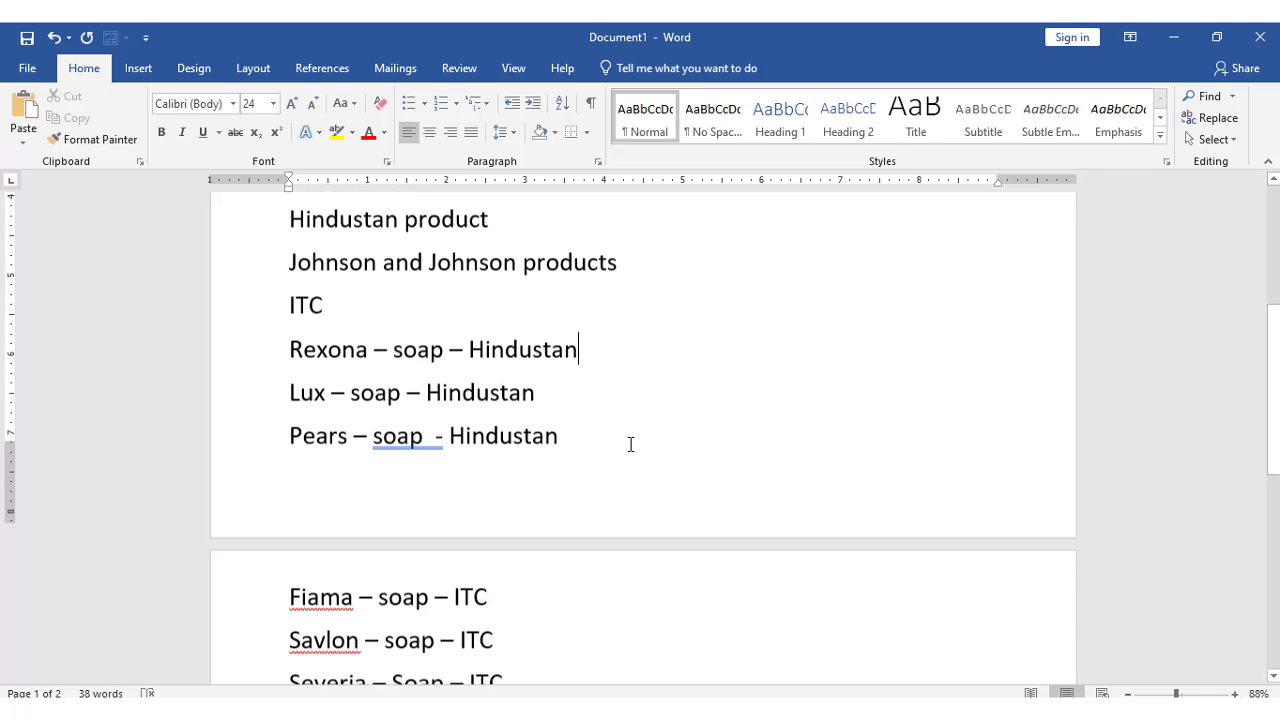
scroll(620, 440, down, 2)
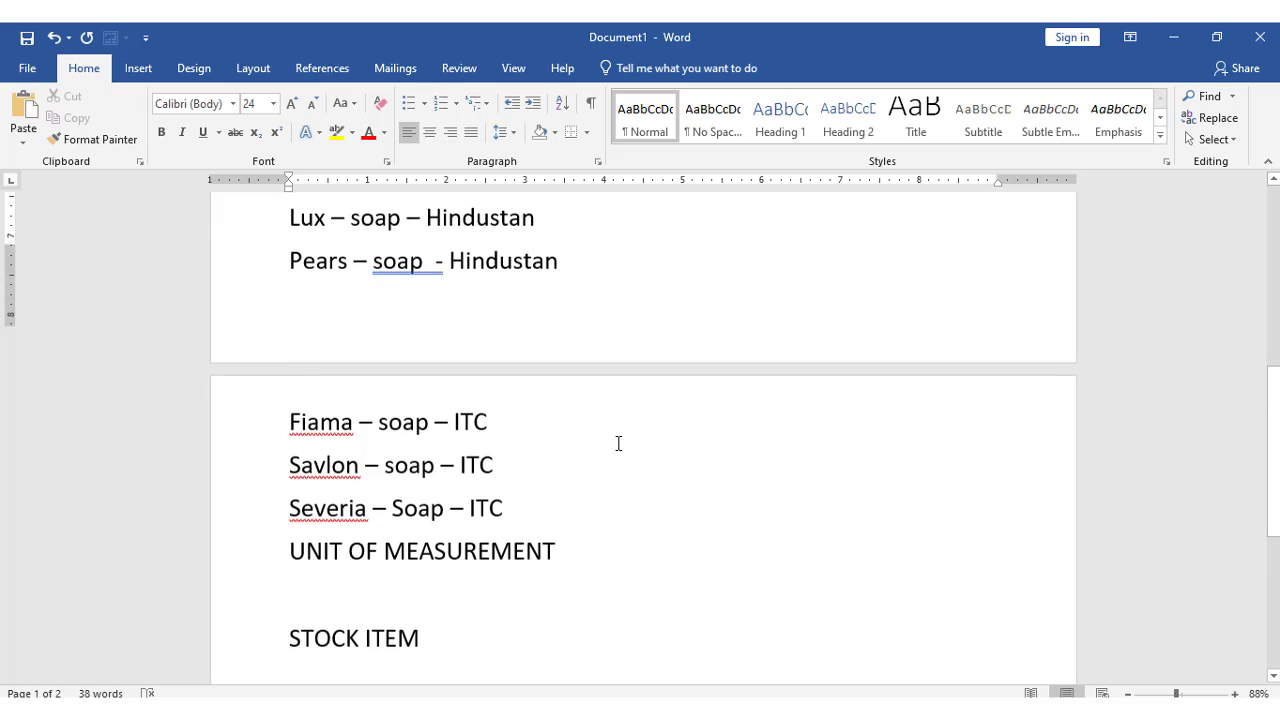
scroll(620, 441, down, 2)
scroll(615, 442, up, 9)
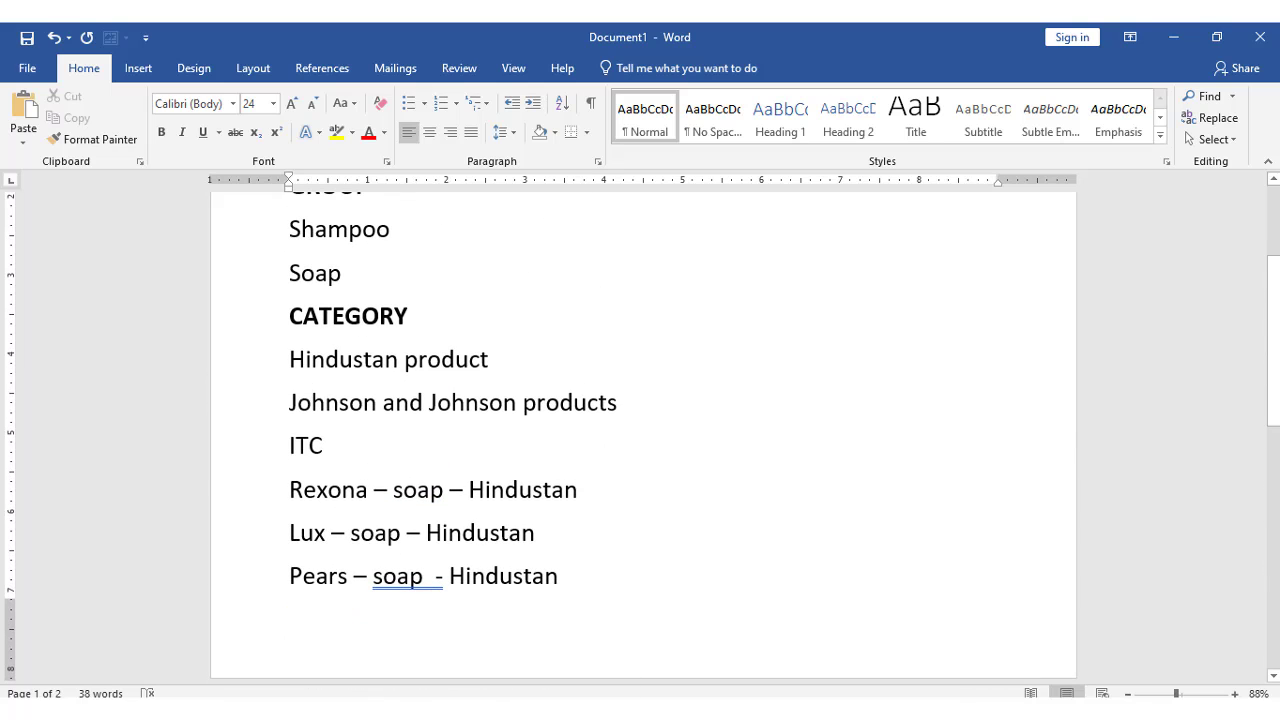
click(662, 709)
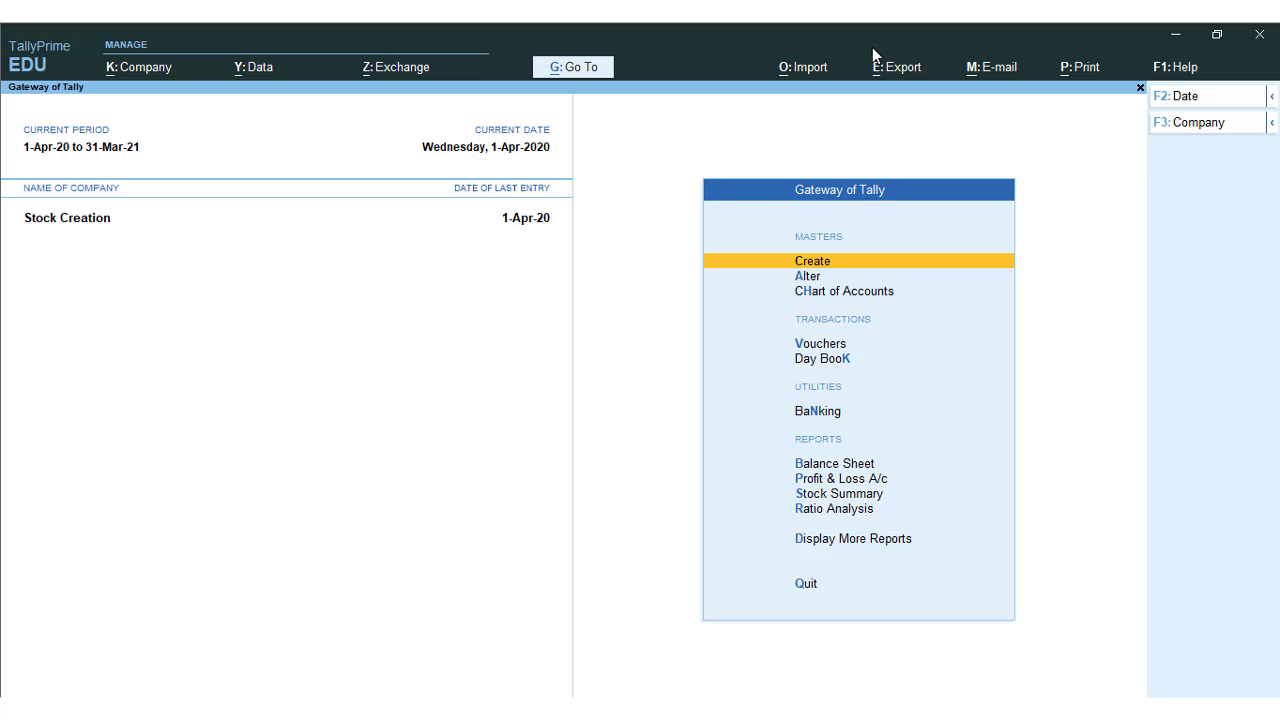
key(Down)
key(Up)
key(Down)
key(Up)
key(Down)
key(Up)
key(Down)
key(Down)
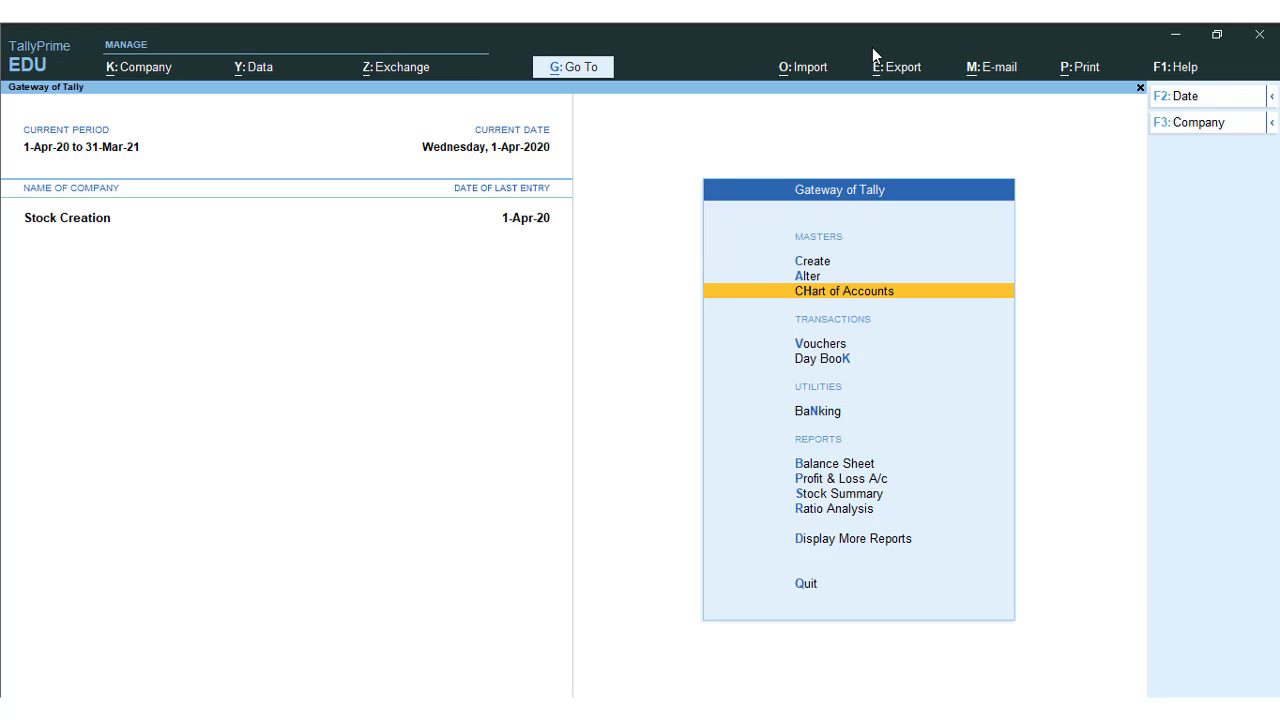
key(Down)
key(Up)
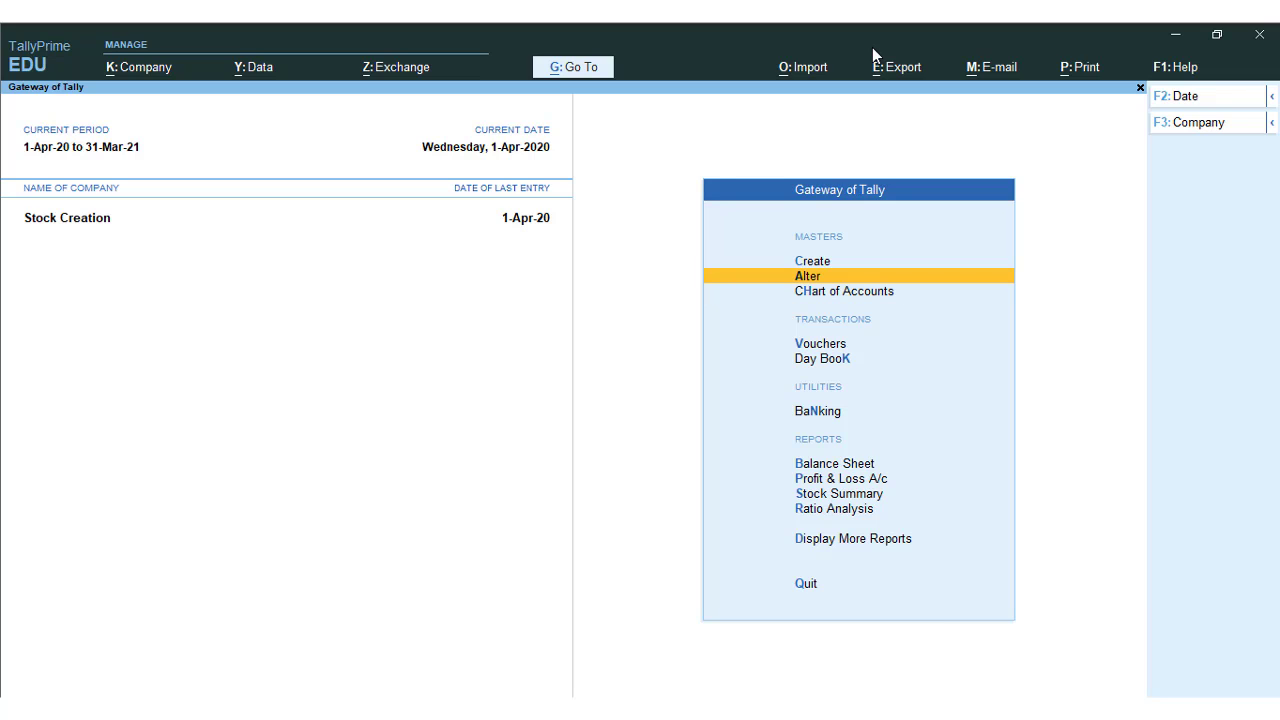
key(Up)
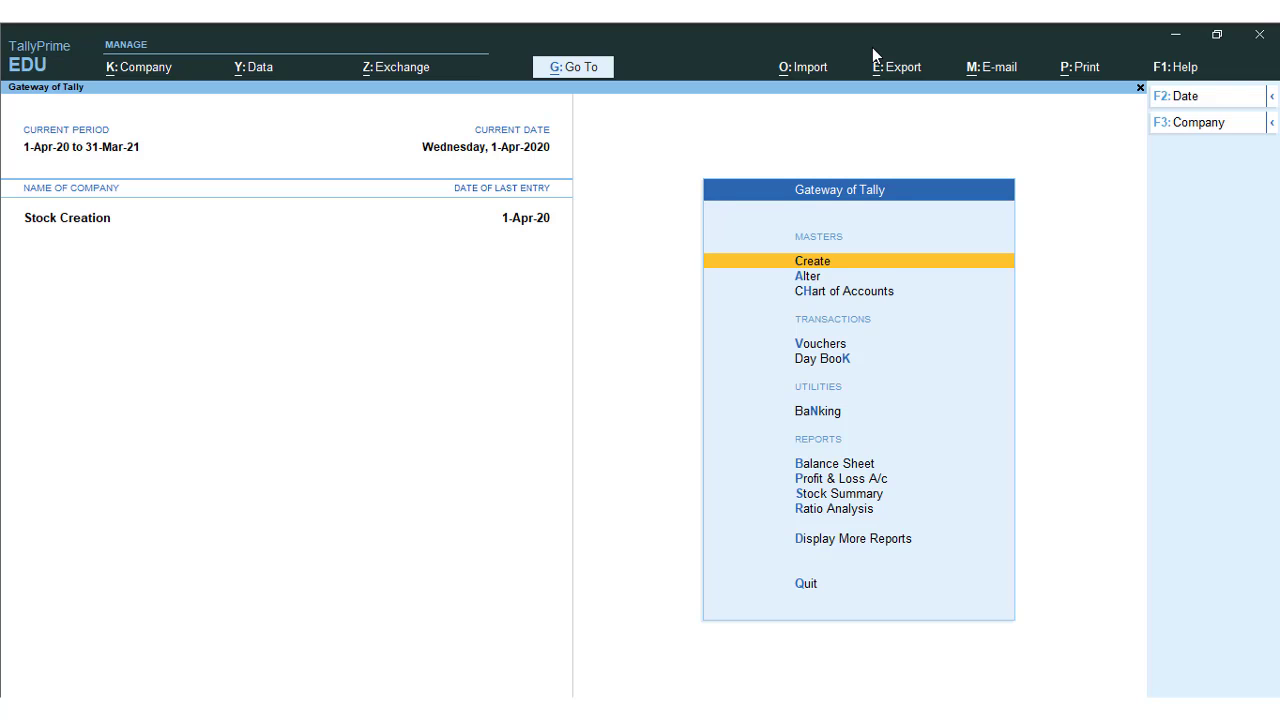
key(Down)
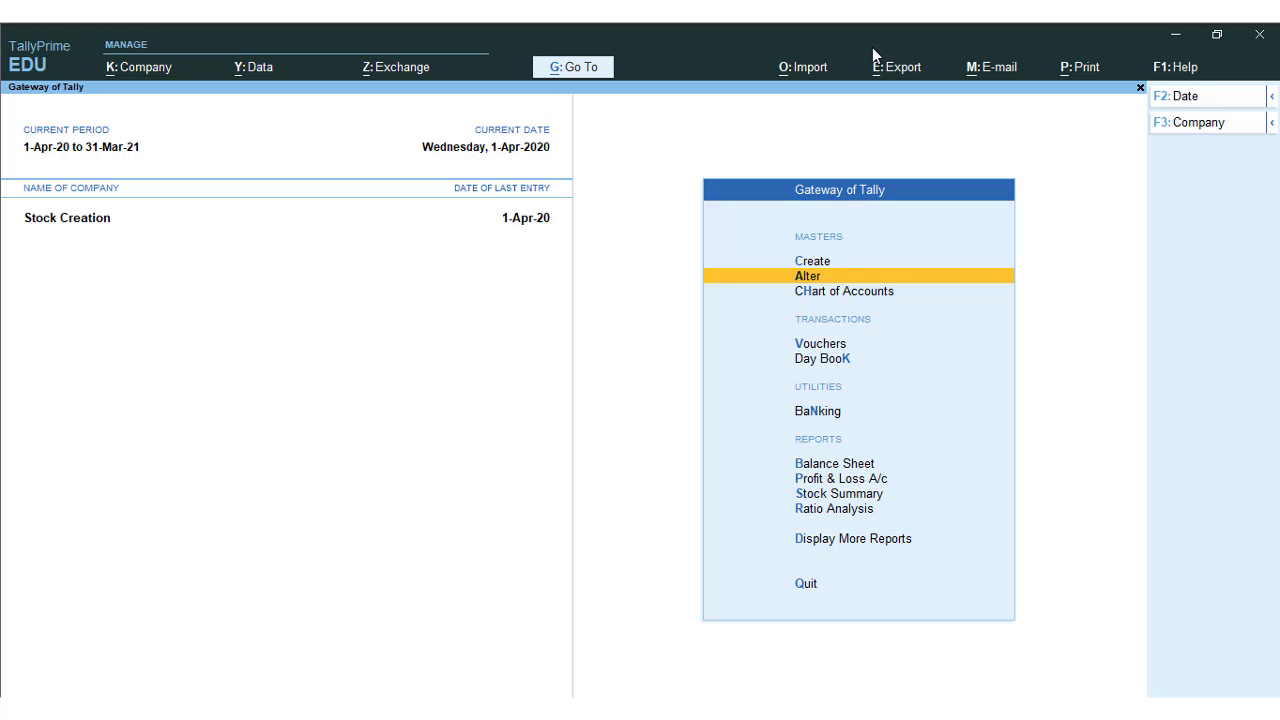
key(Down)
key(Up)
key(Up)
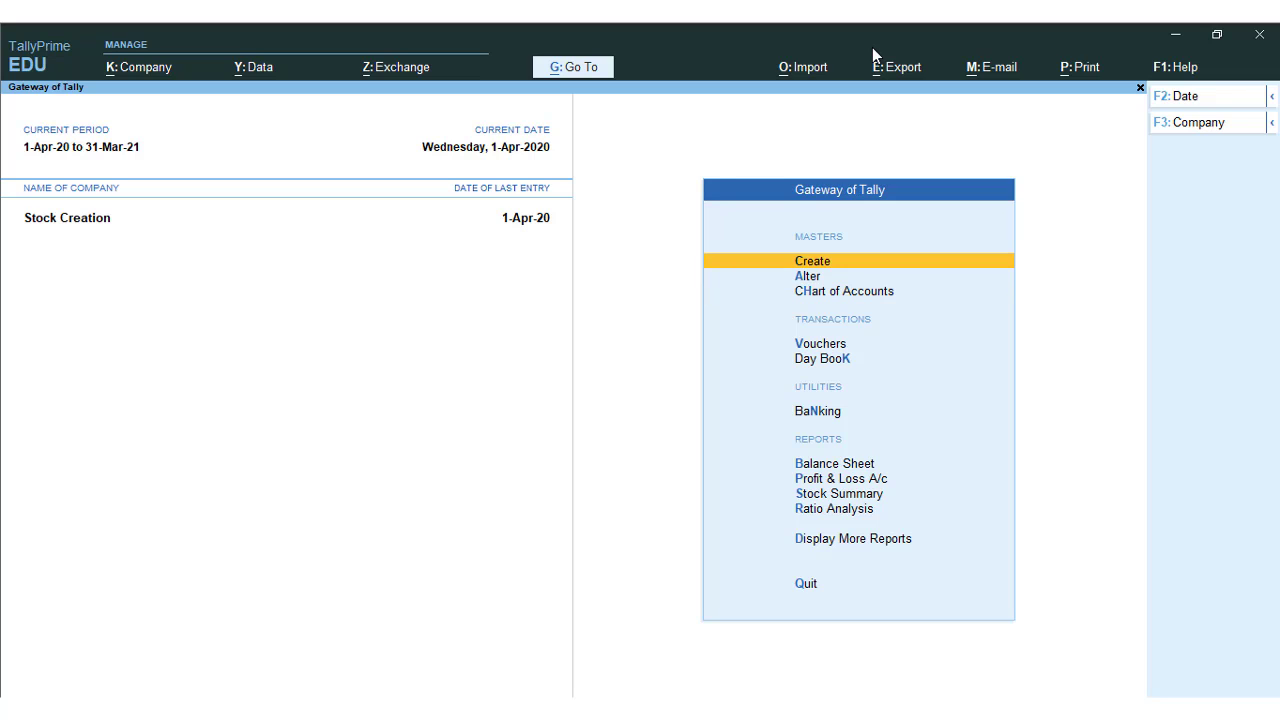
Step: Create a new godown named G1 under Primary, leaving the default Main Location as it is
key(Return)
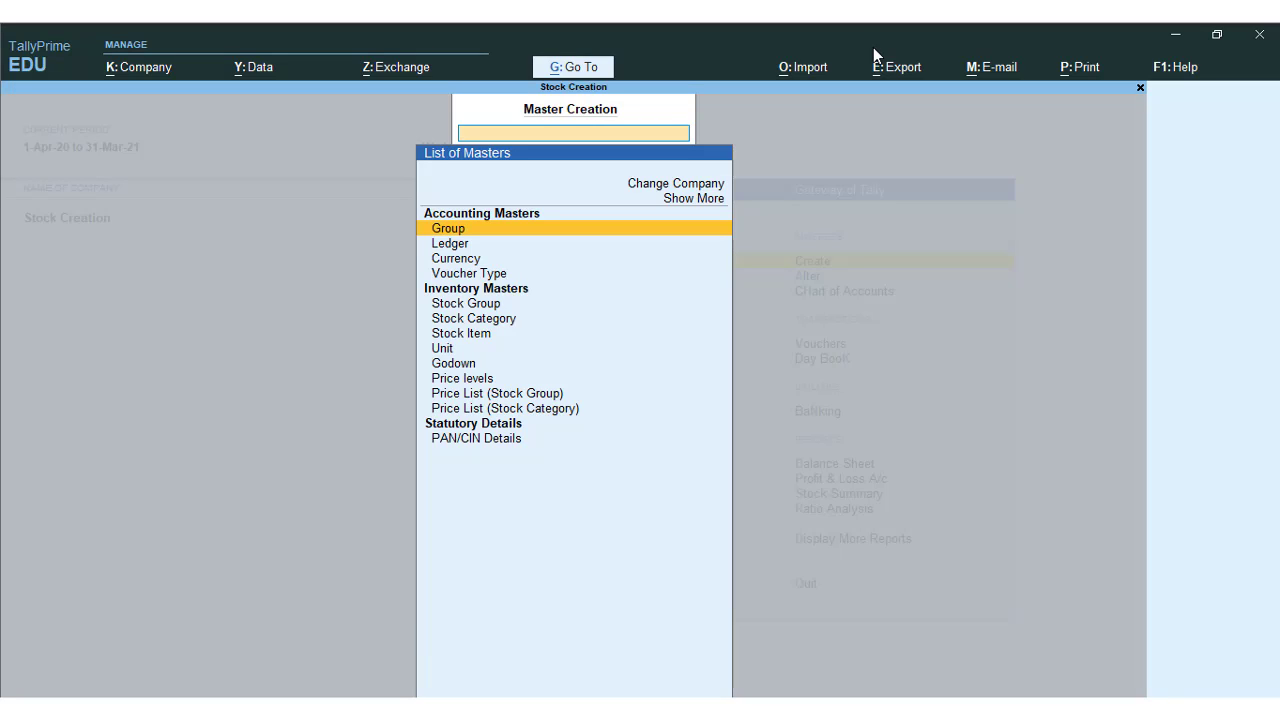
key(Down)
key(Down)
key(Down)
key(Down)
key(Down)
key(Down)
key(Down)
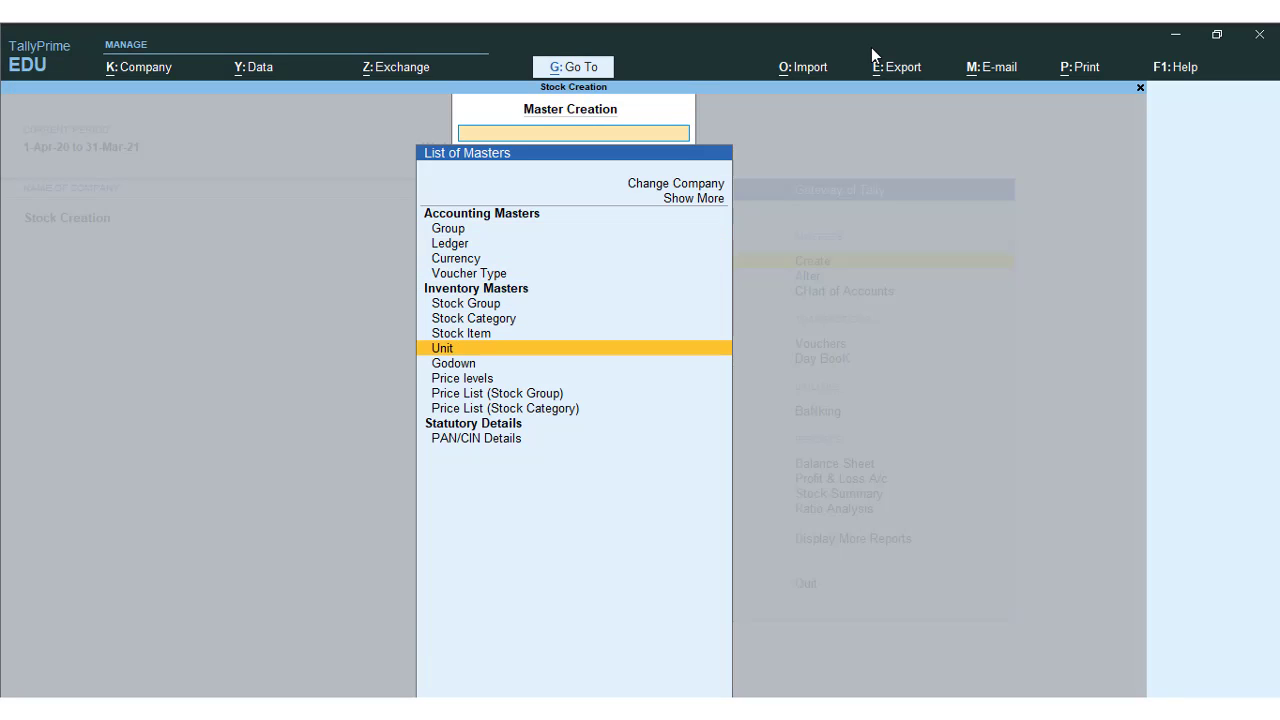
key(Down)
key(Return)
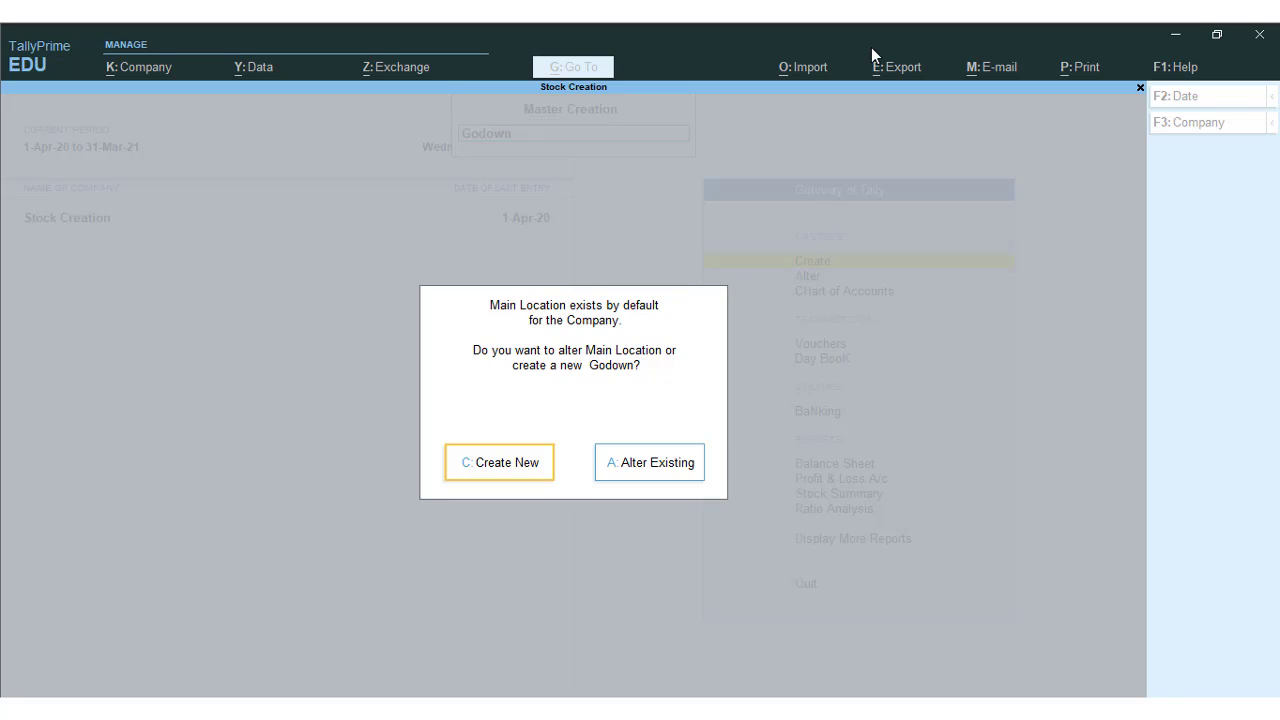
key(Return)
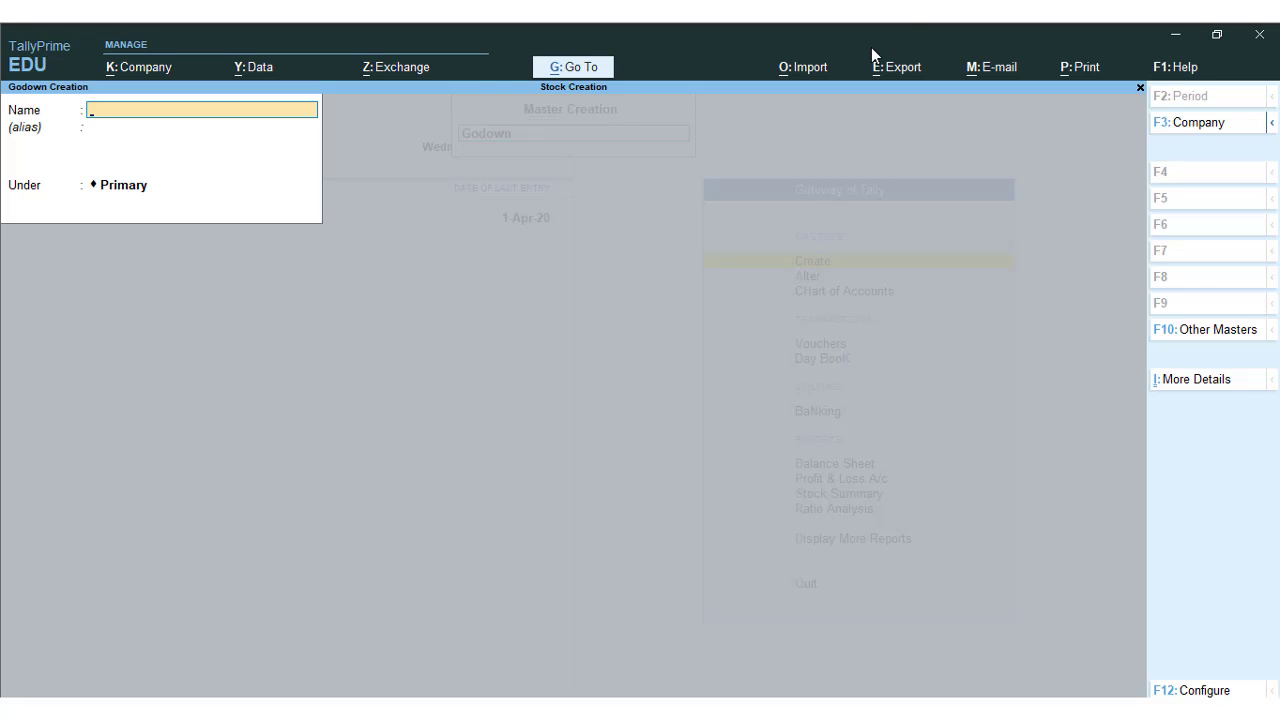
text(G1)
key(Return)
key(Return)
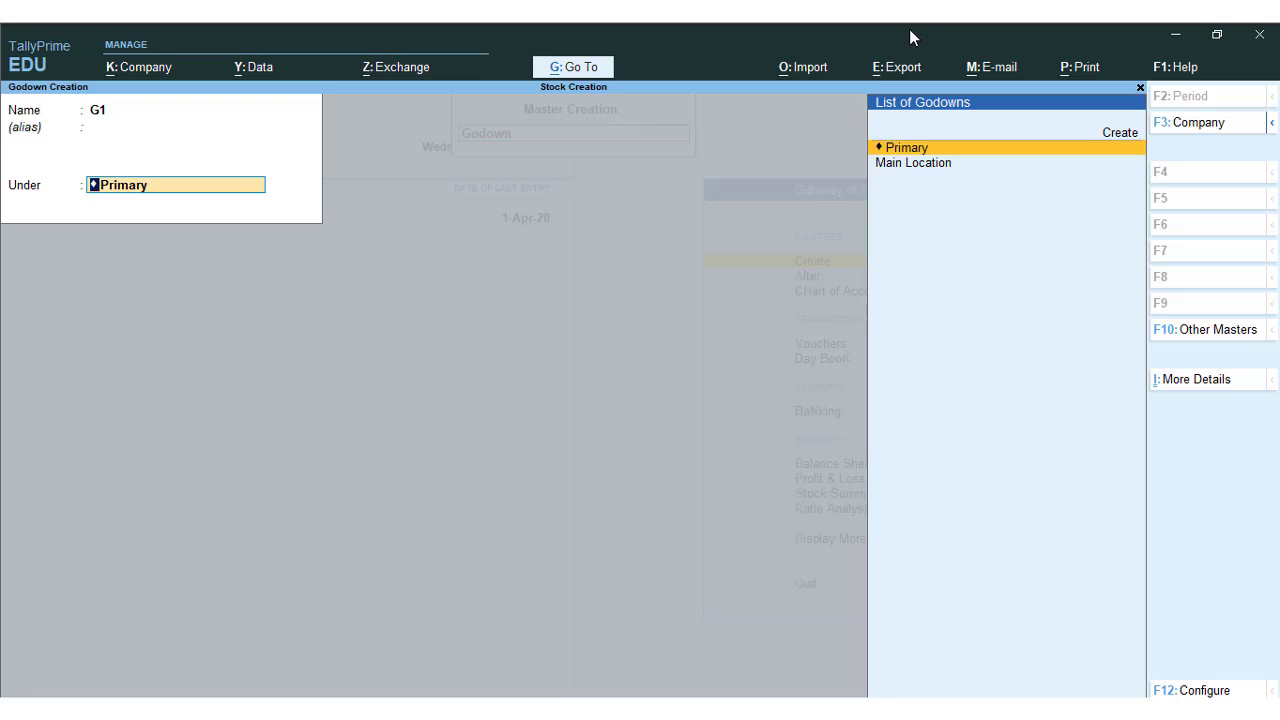
key(Return)
key(Return)
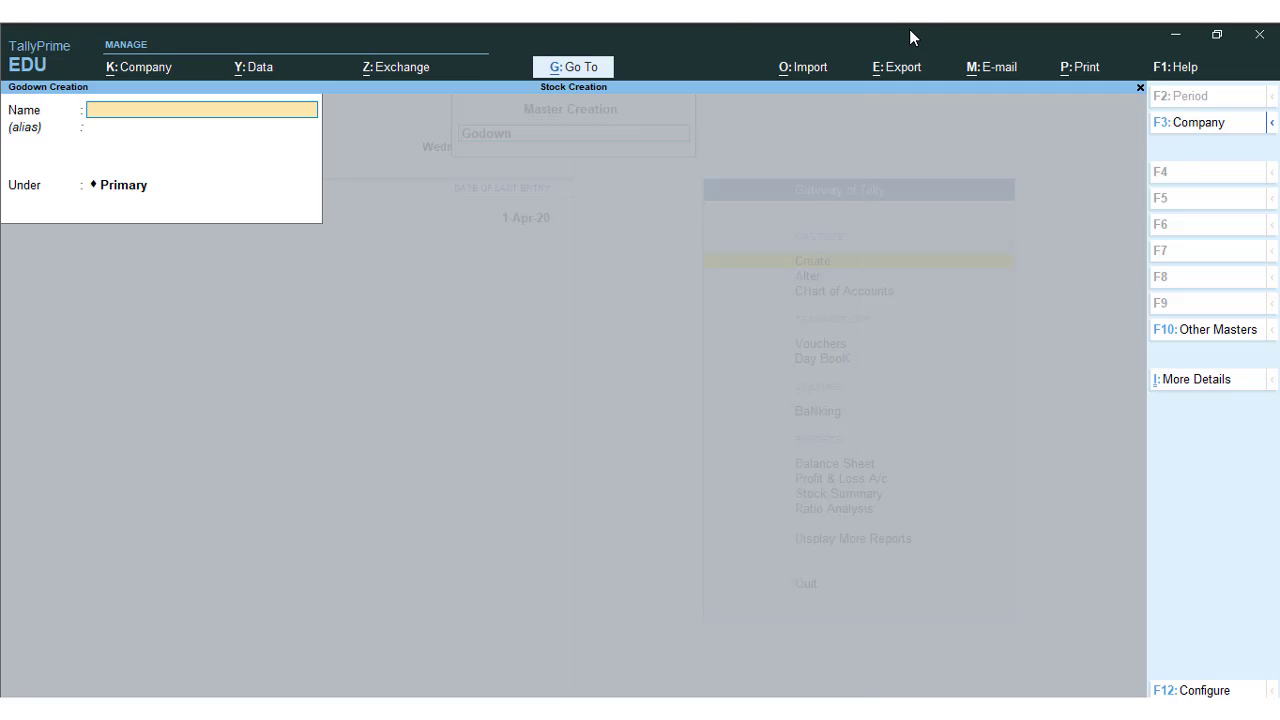
Step: Create a second godown named G2 under Primary and leave godown creation
text(G2)
key(Return)
key(Return)
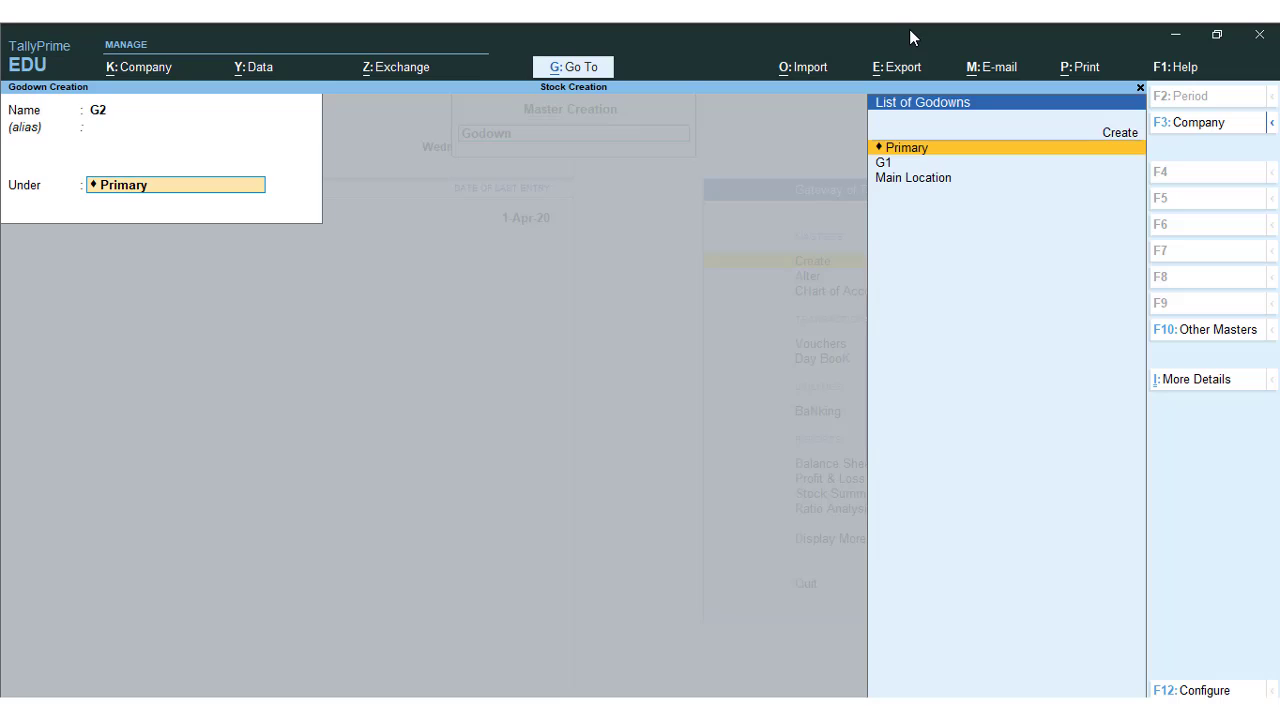
key(Return)
key(Return)
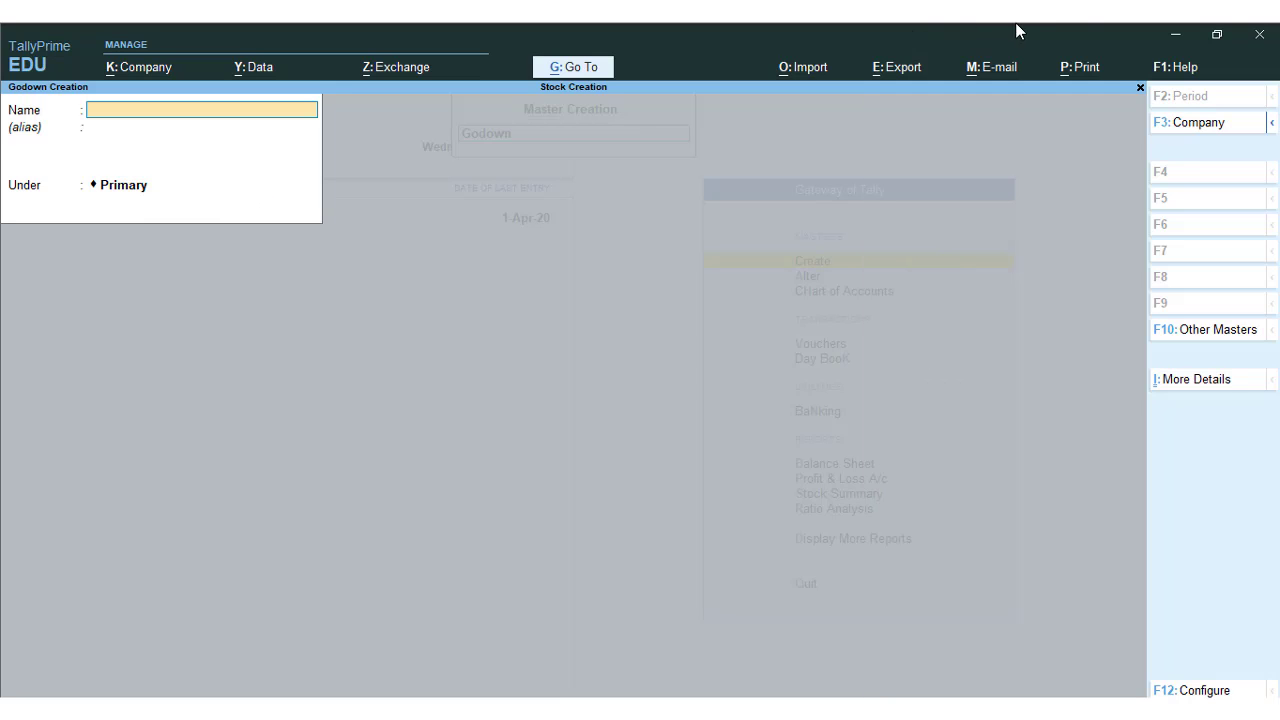
key(Escape)
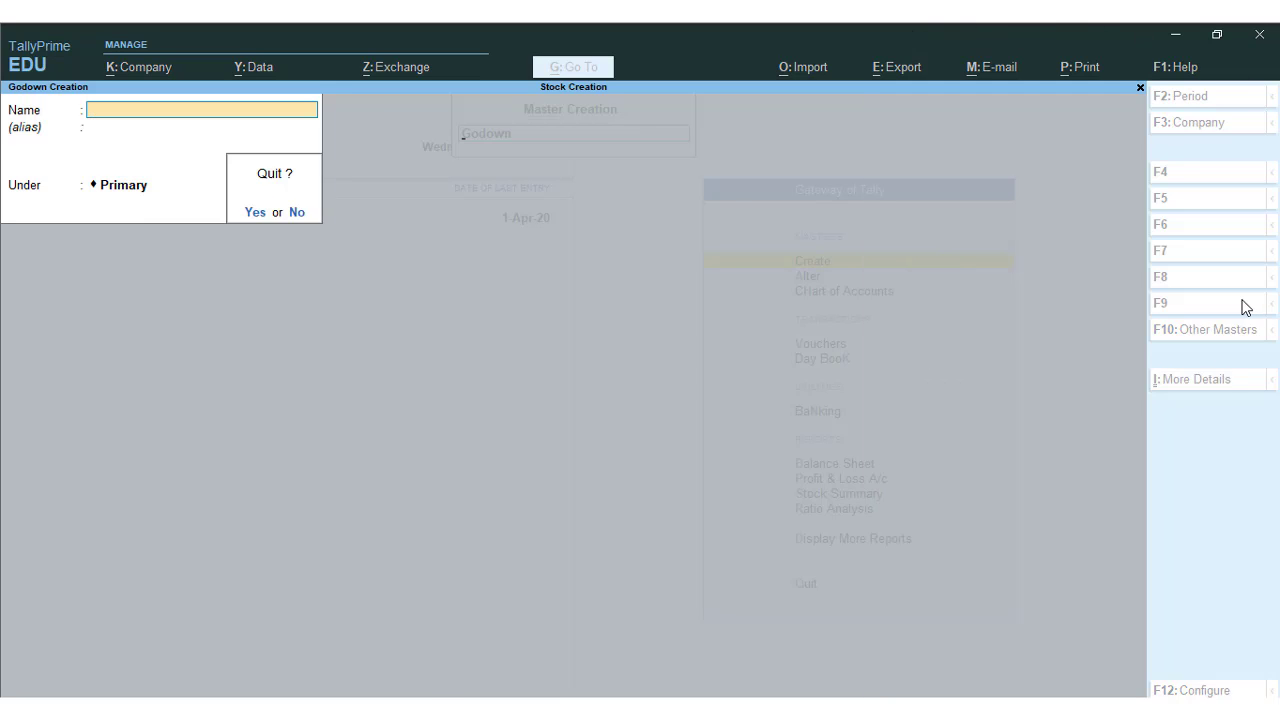
key(Return)
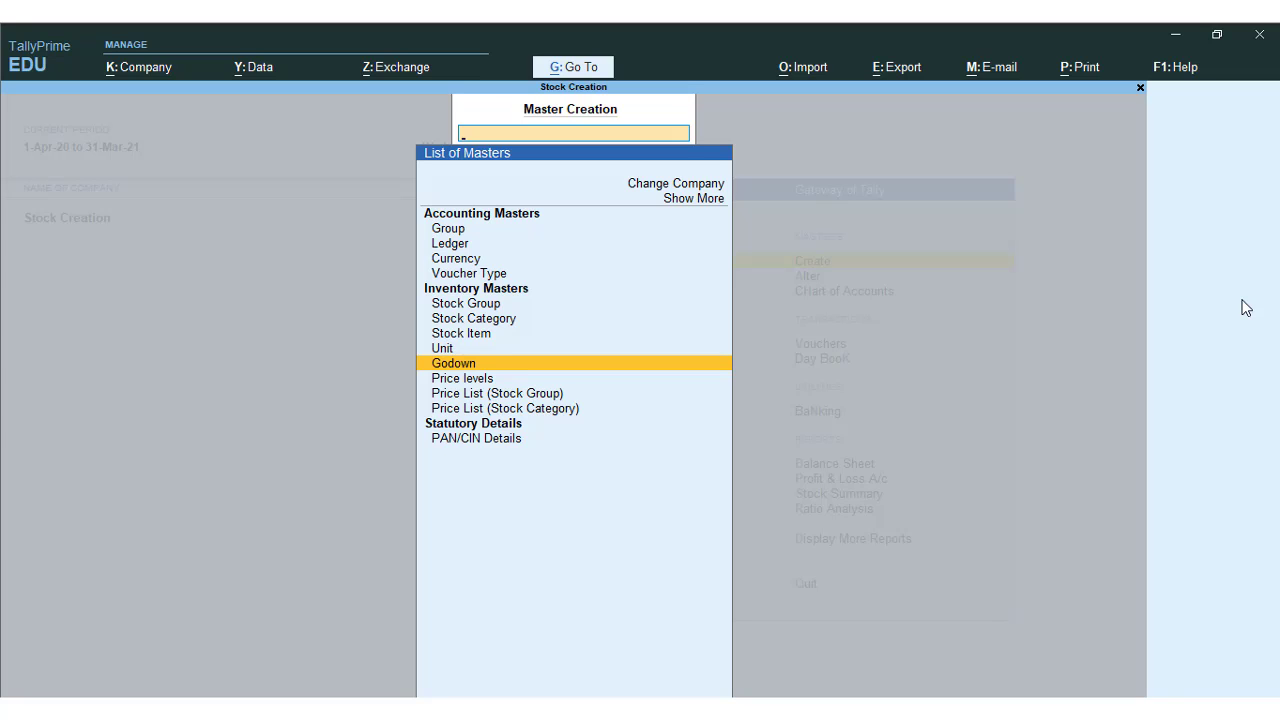
Step: Create a stock group named Soap under Primary, with adding of item quantities set to No
key(Up)
key(Up)
key(Up)
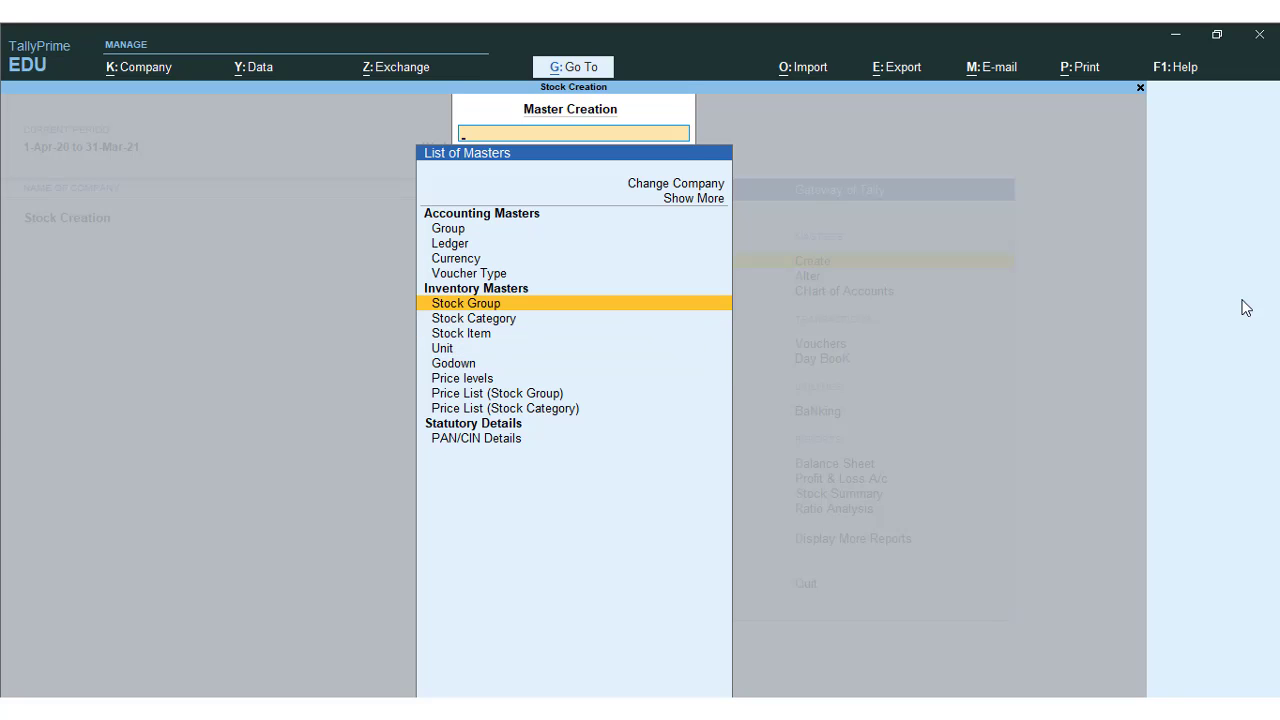
key(Return)
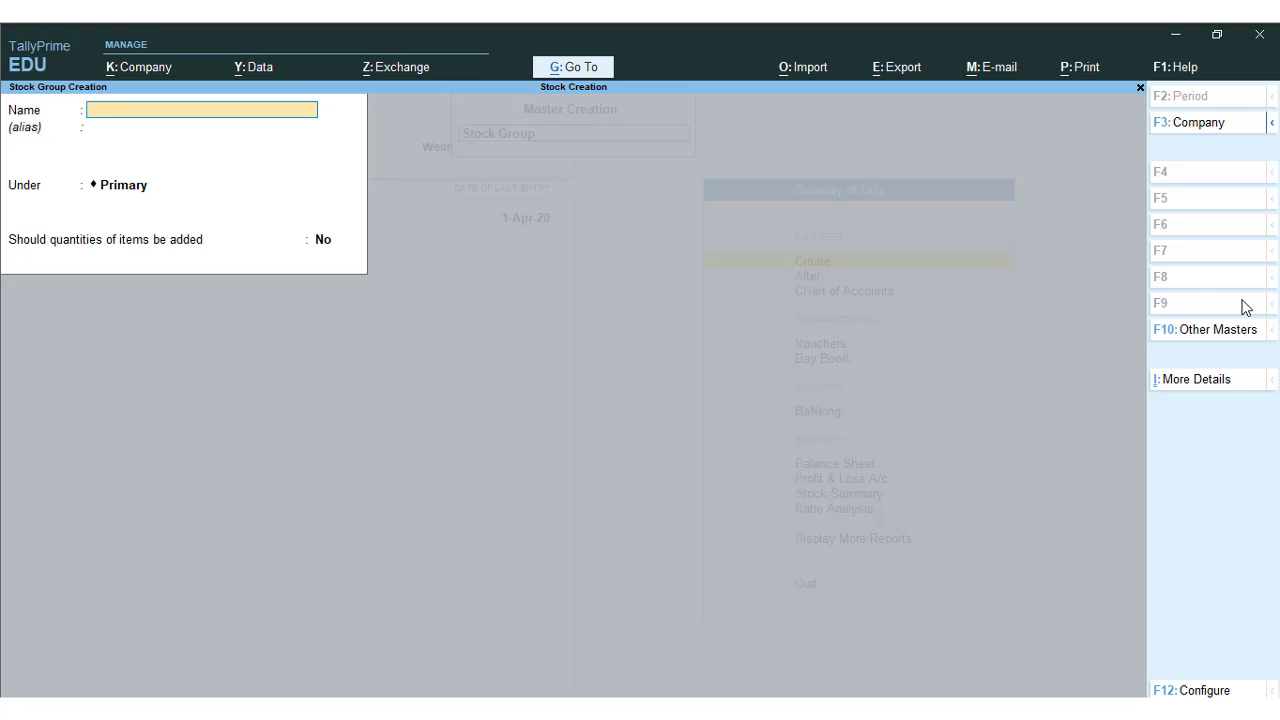
text(Soap)
key(Return)
key(Return)
key(Return)
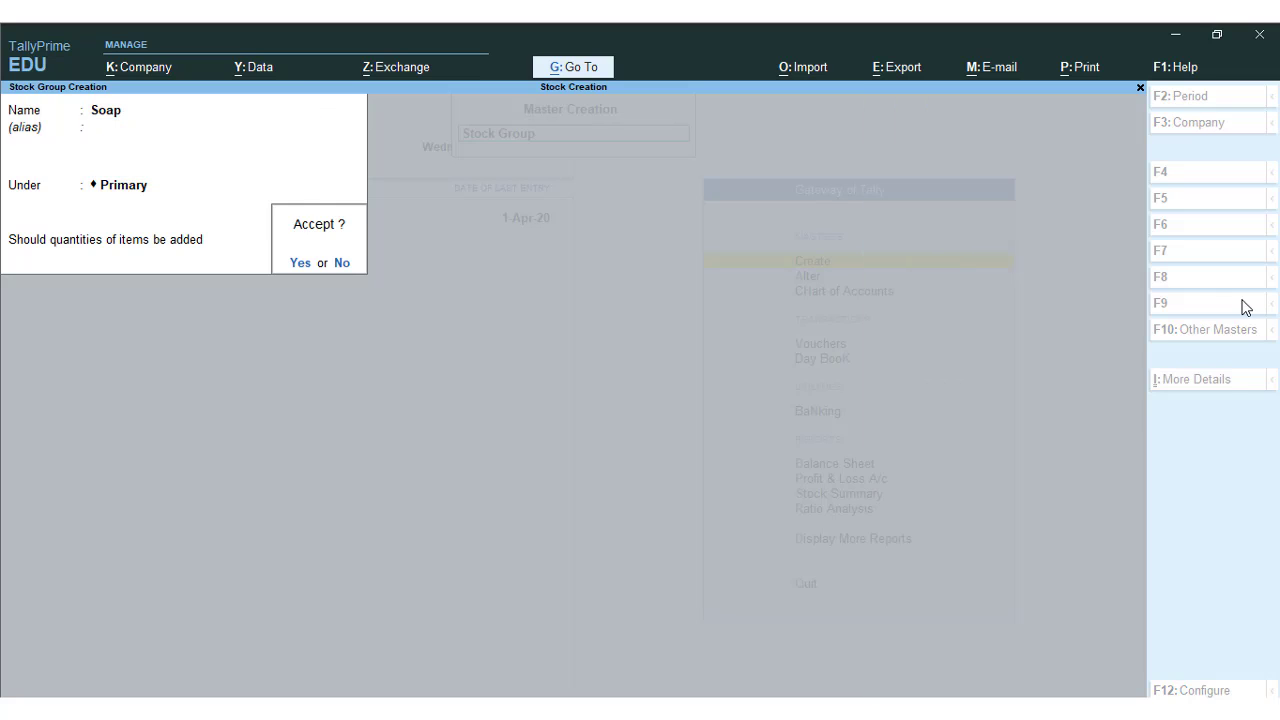
key(Return)
Step: Create a stock group named Samphoo under Primary with adding of item quantities set to No, and leave stock group creation
text(Sam)
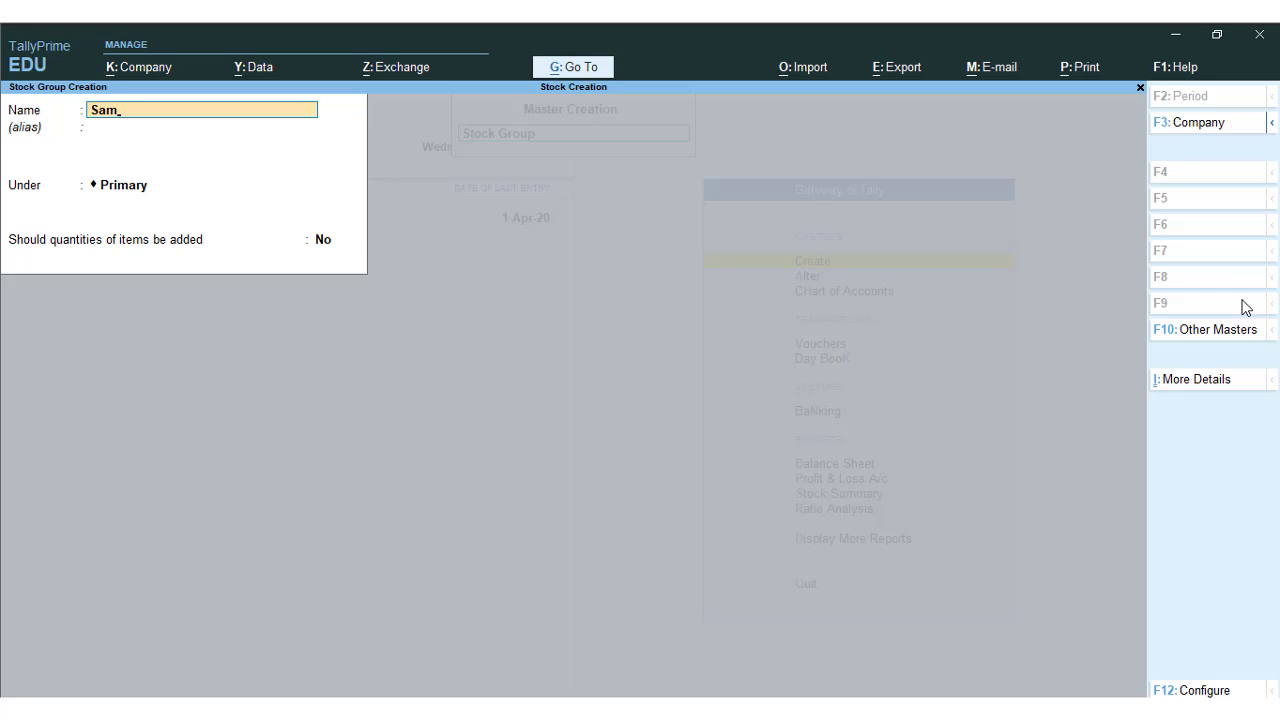
text(phoo)
key(Return)
key(Return)
key(Return)
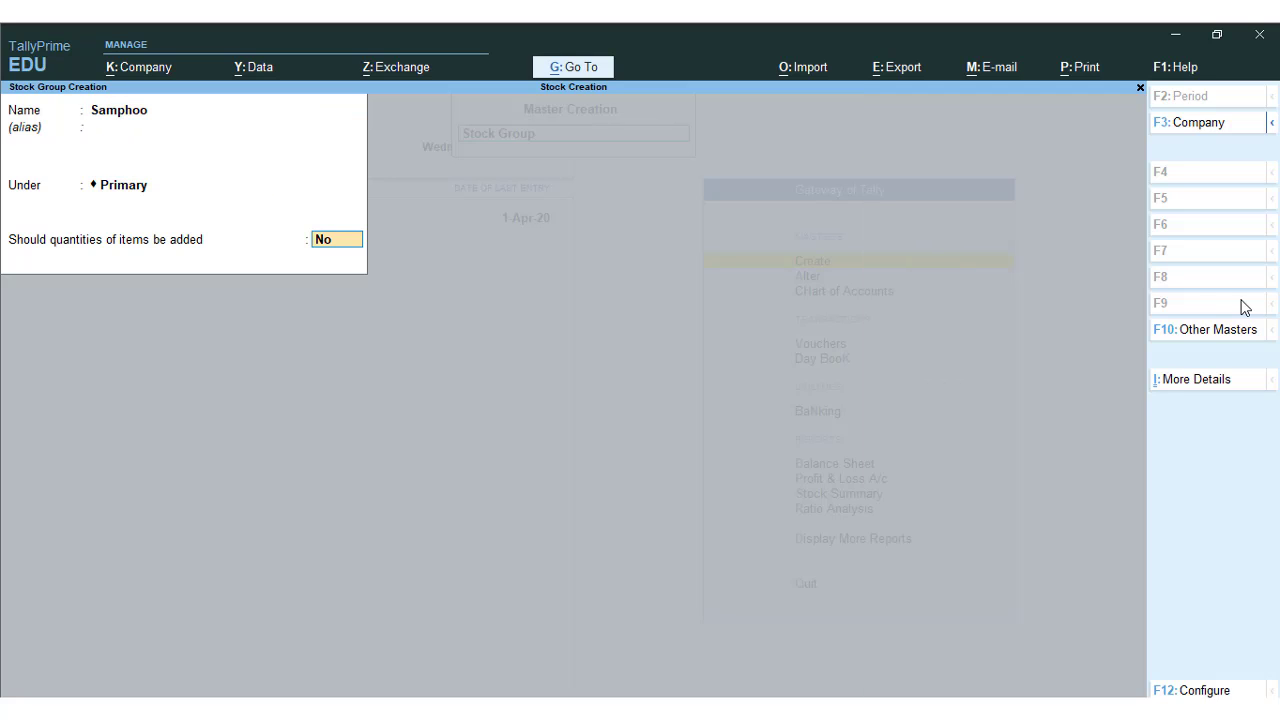
key(Return)
key(Return)
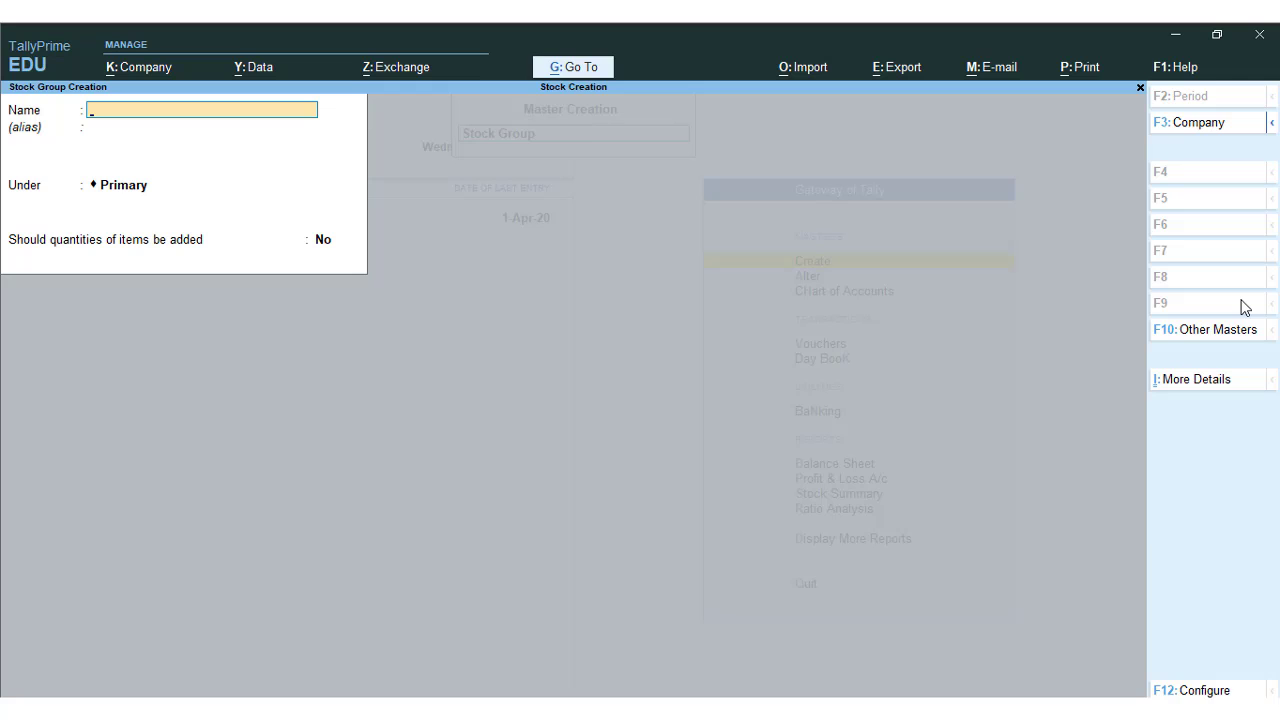
key(alt+Tab)
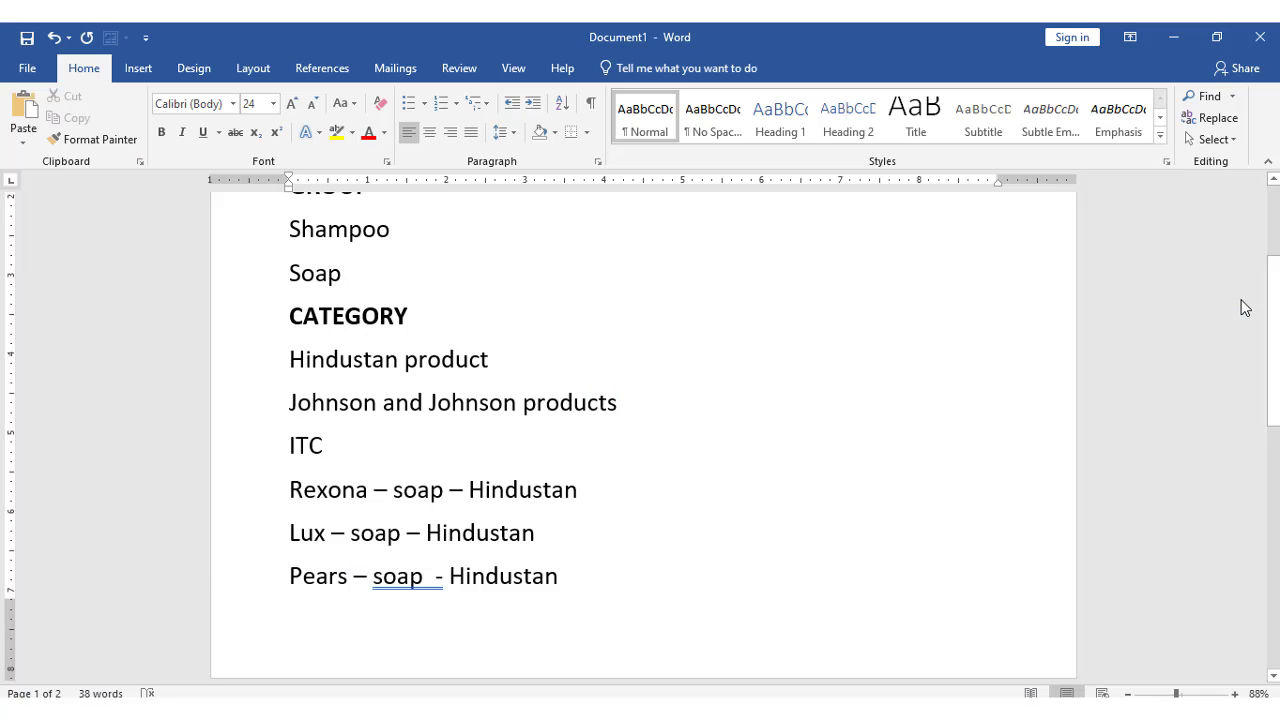
key(alt+Tab)
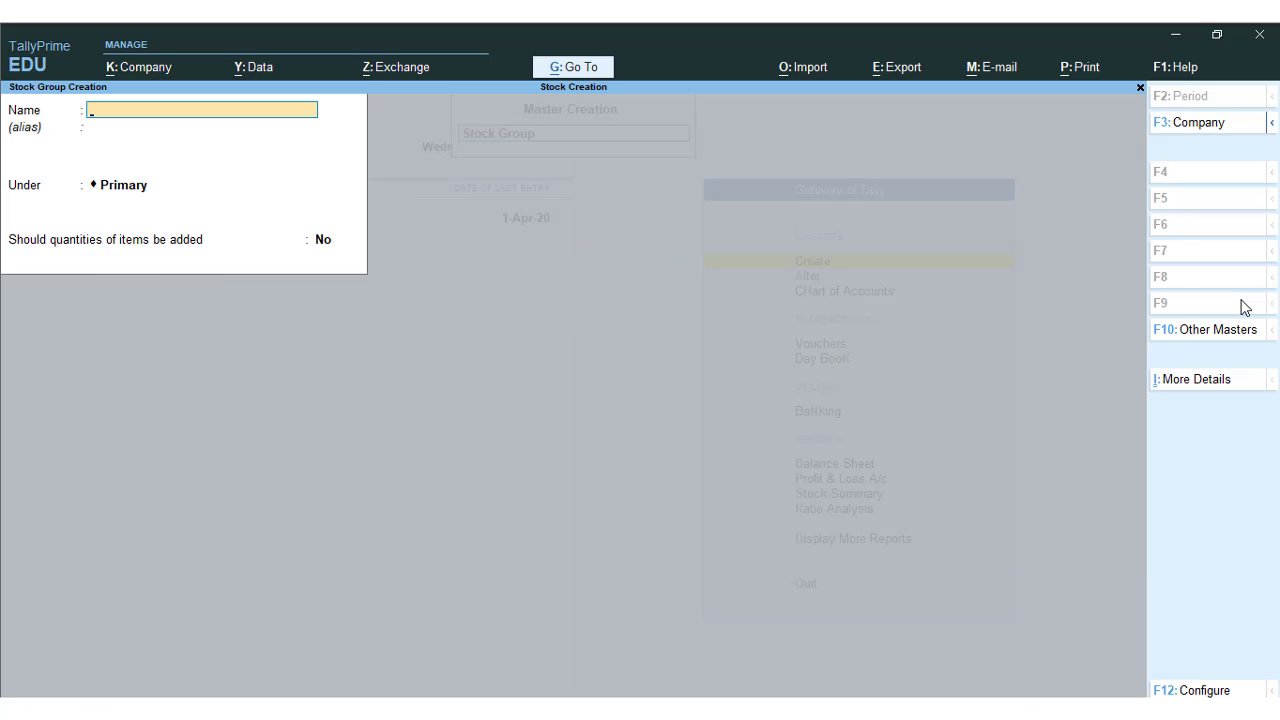
key(Escape)
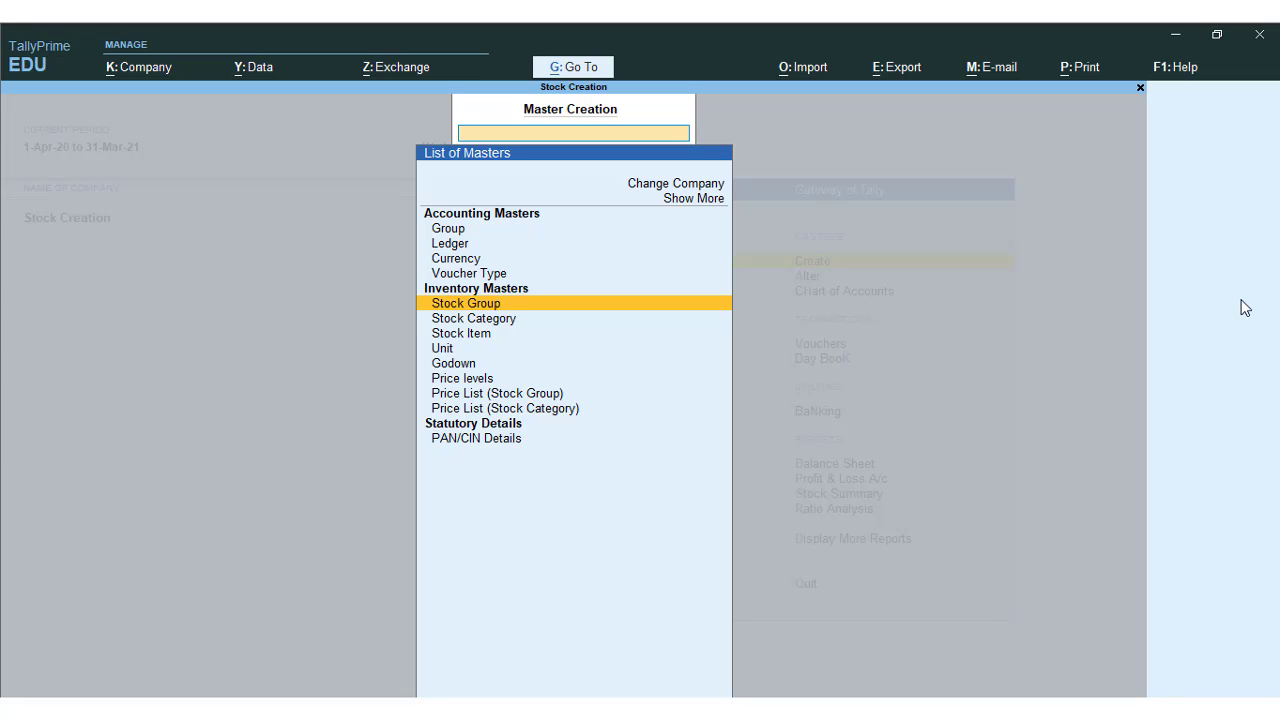
Step: Create a stock category named Hindustan under Primary, with no alias
key(Down)
key(Return)
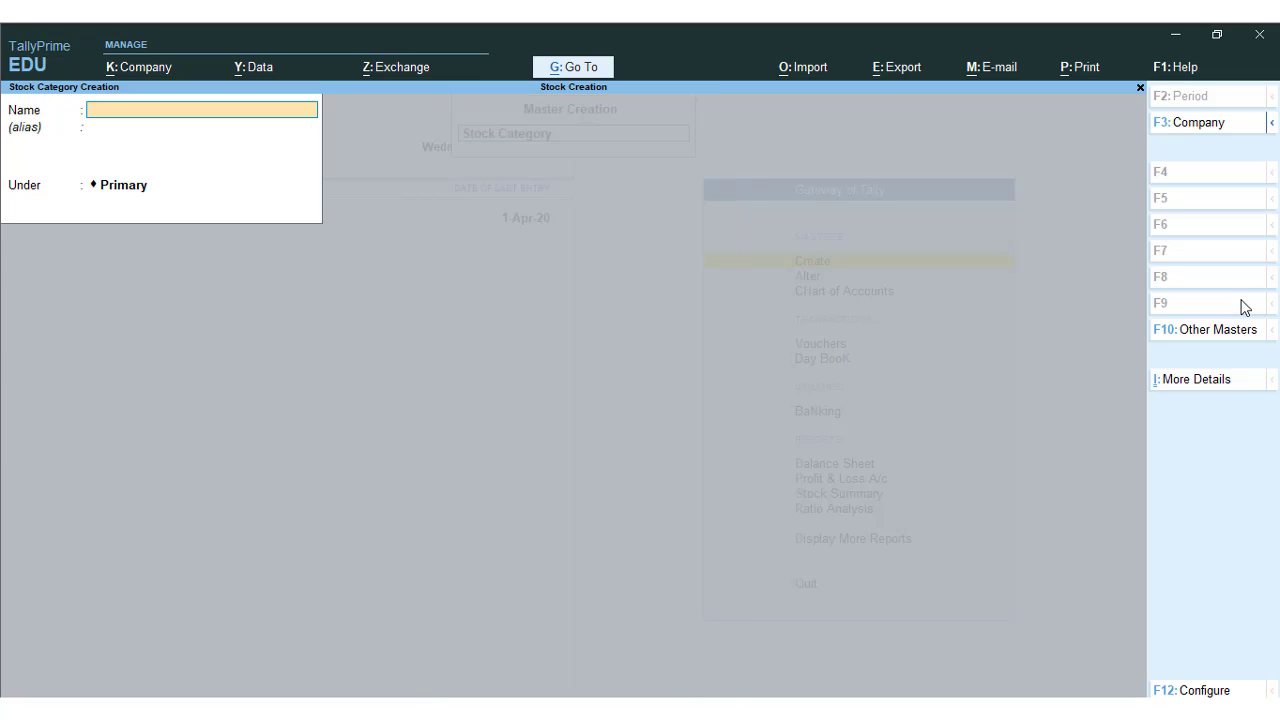
text(Hindustan)
key(Return)
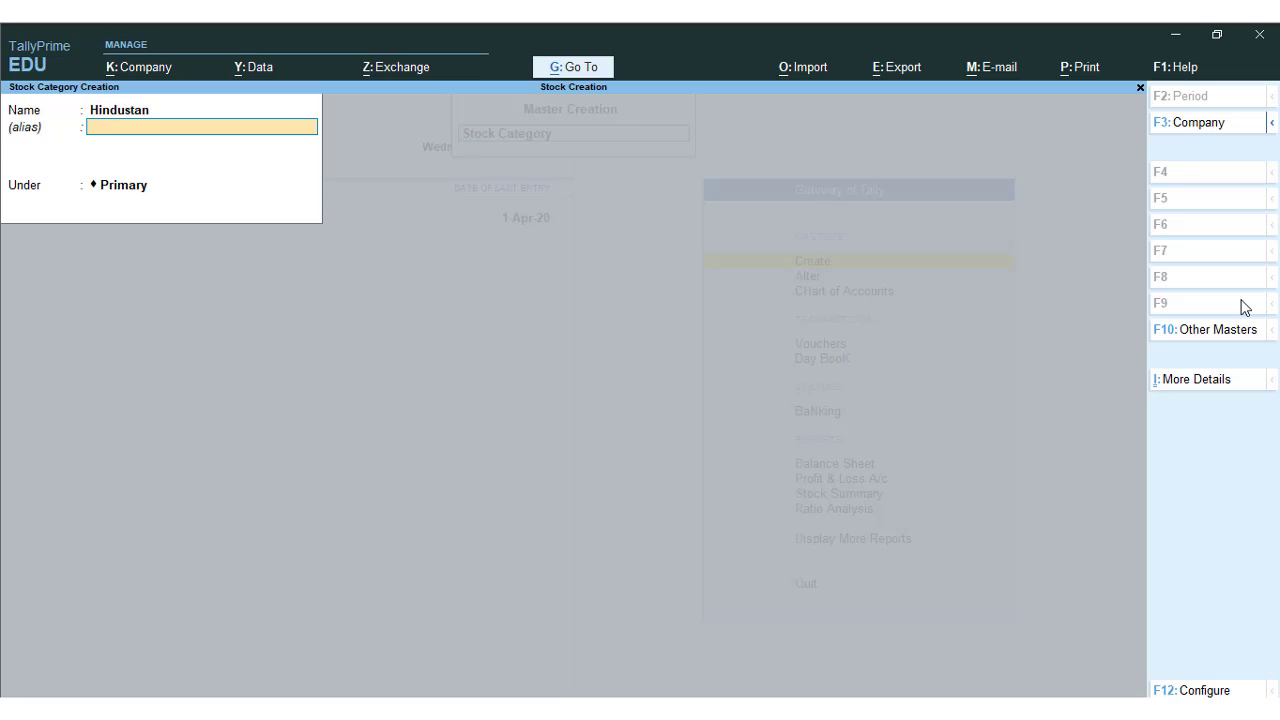
key(Return)
key(Return)
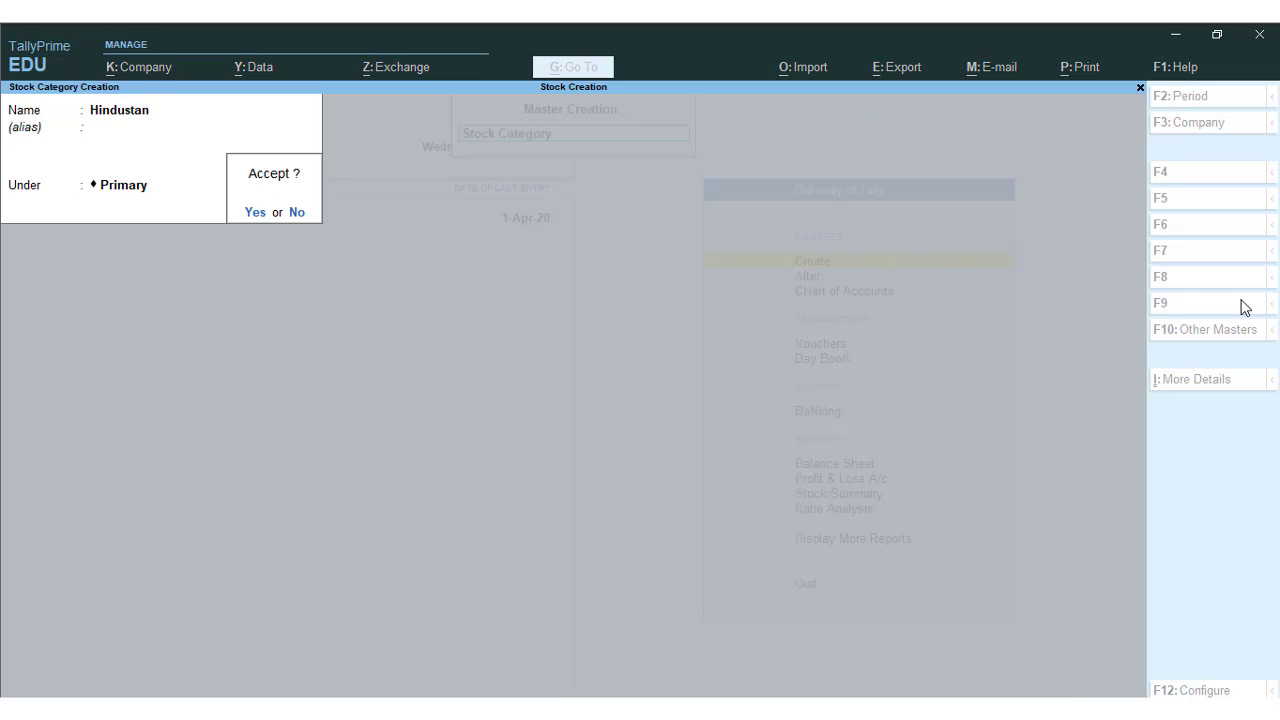
key(Return)
Step: Create a second stock category named ITC under Primary and leave stock category creation
text(ITC)
key(Return)
key(Return)
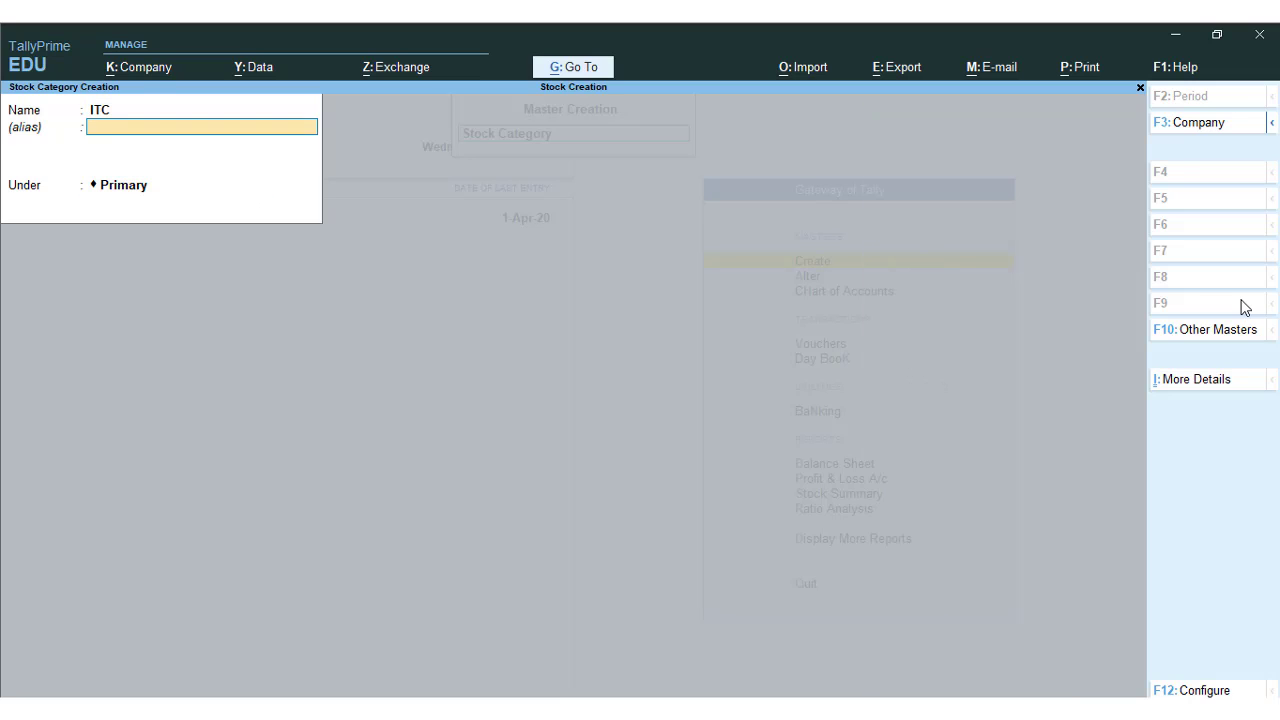
key(Return)
key(Return)
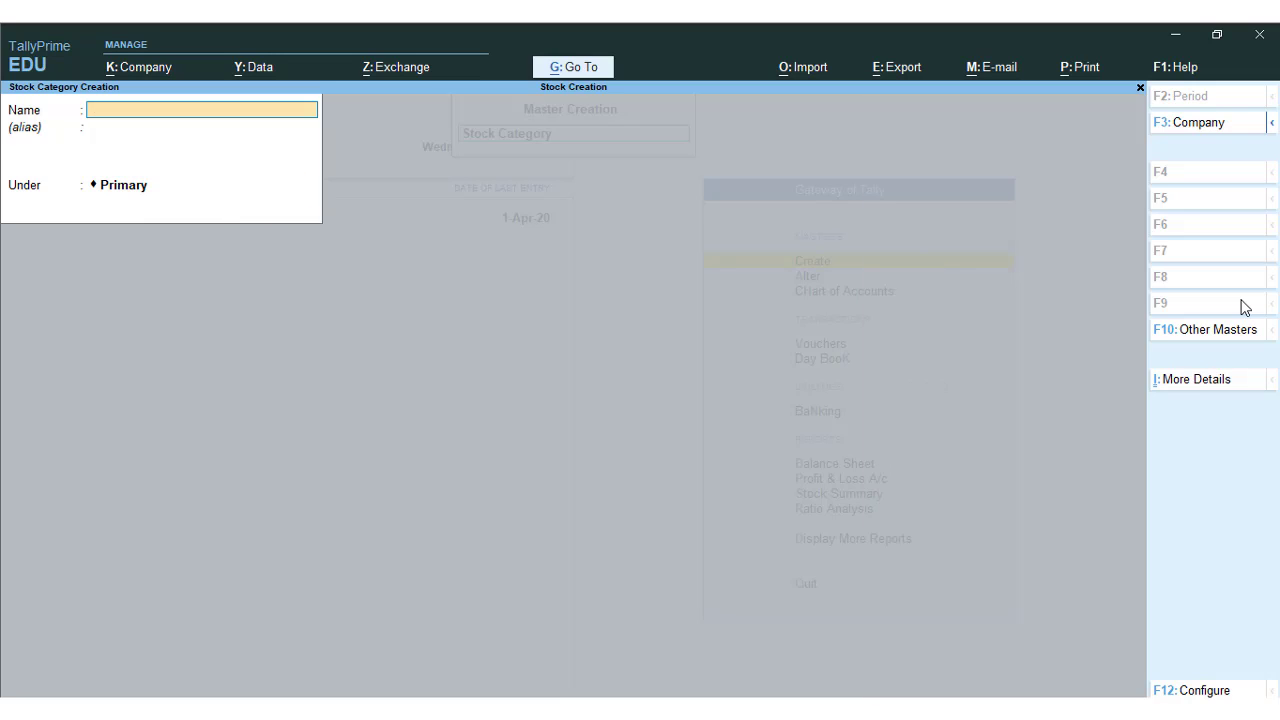
key(Escape)
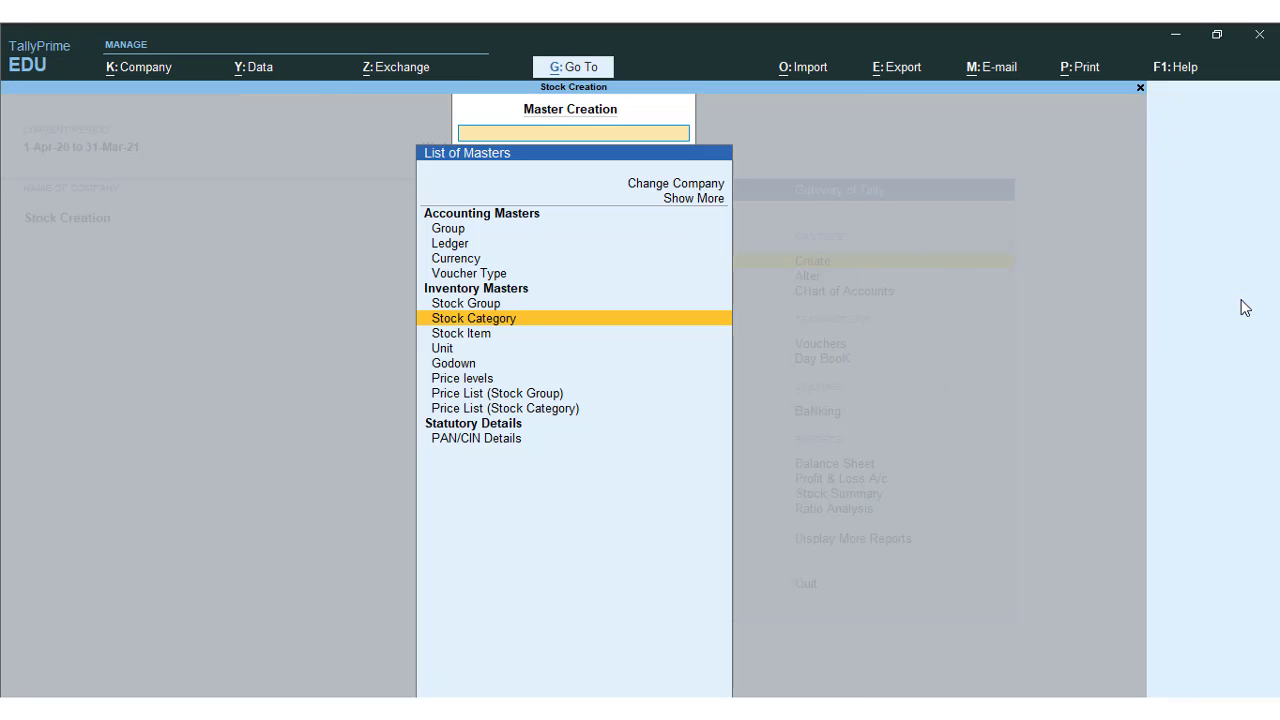
Step: Open the creation form for a new unit of measure among the inventory masters
key(Down)
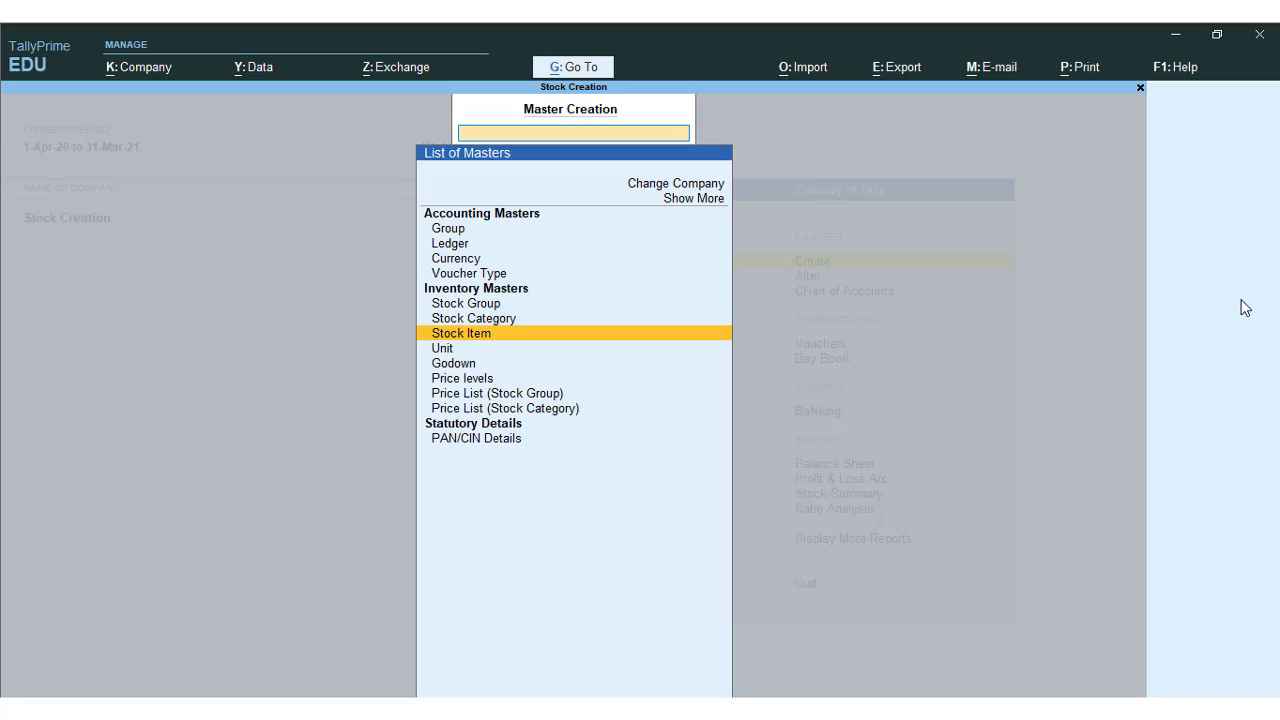
key(Down)
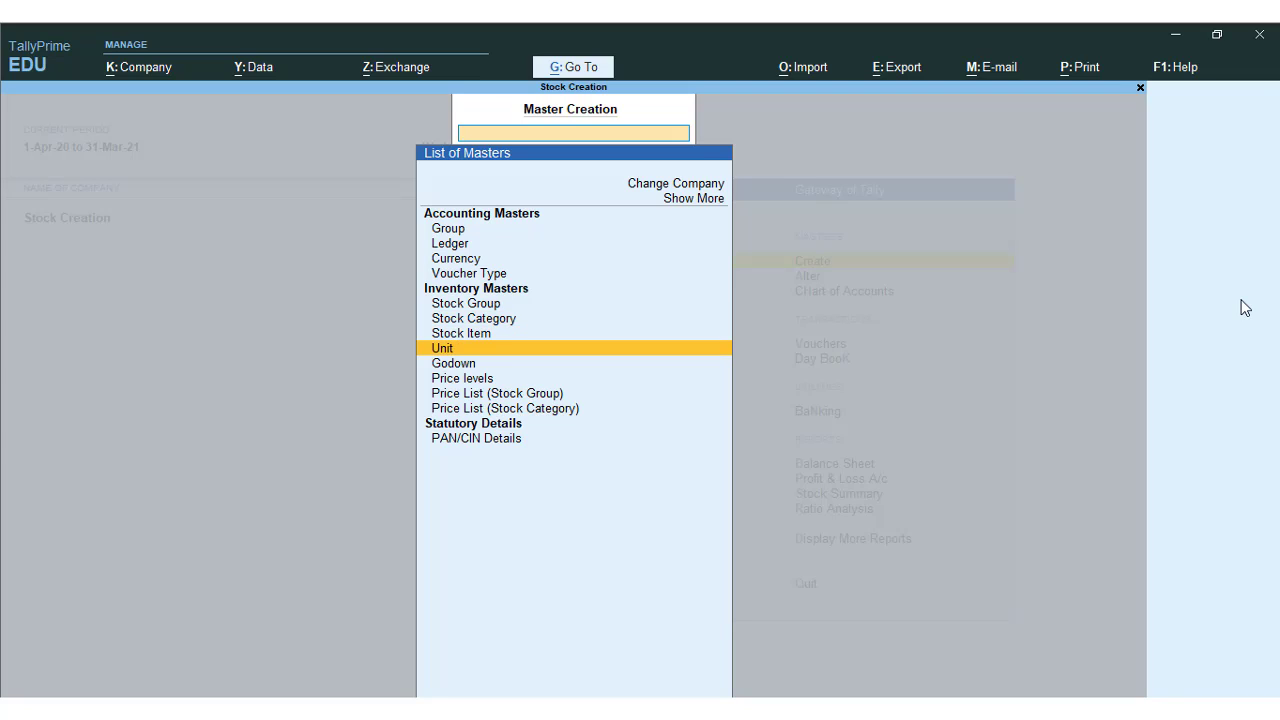
key(Up)
key(Down)
key(Return)
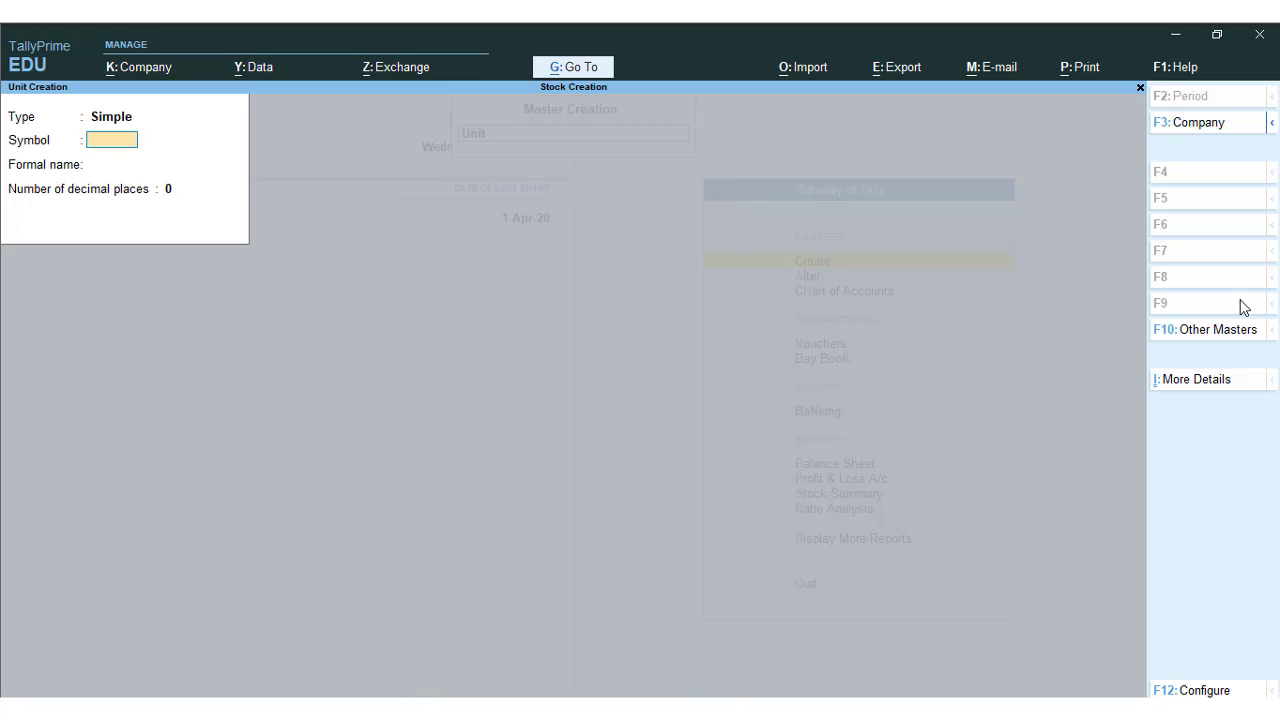
text(NOS)
key(Return)
key(Escape)
key(BackSpace)
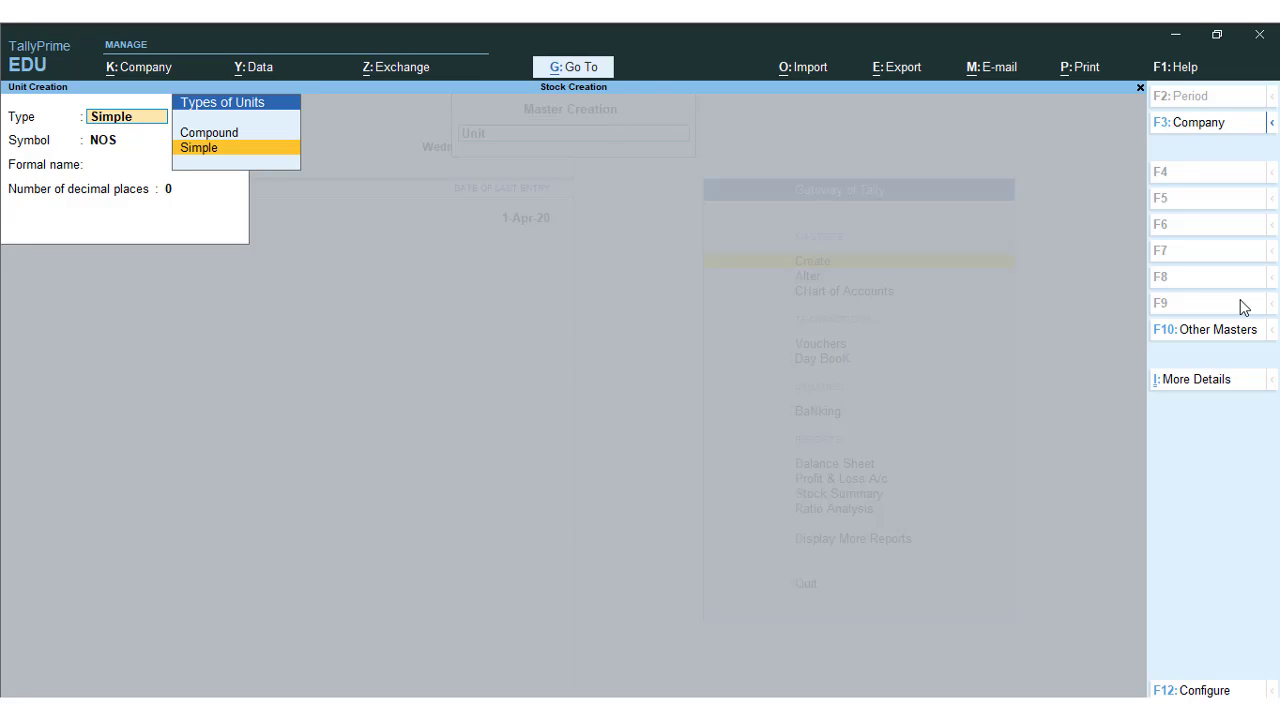
key(Return)
key(Delete)
key(Delete)
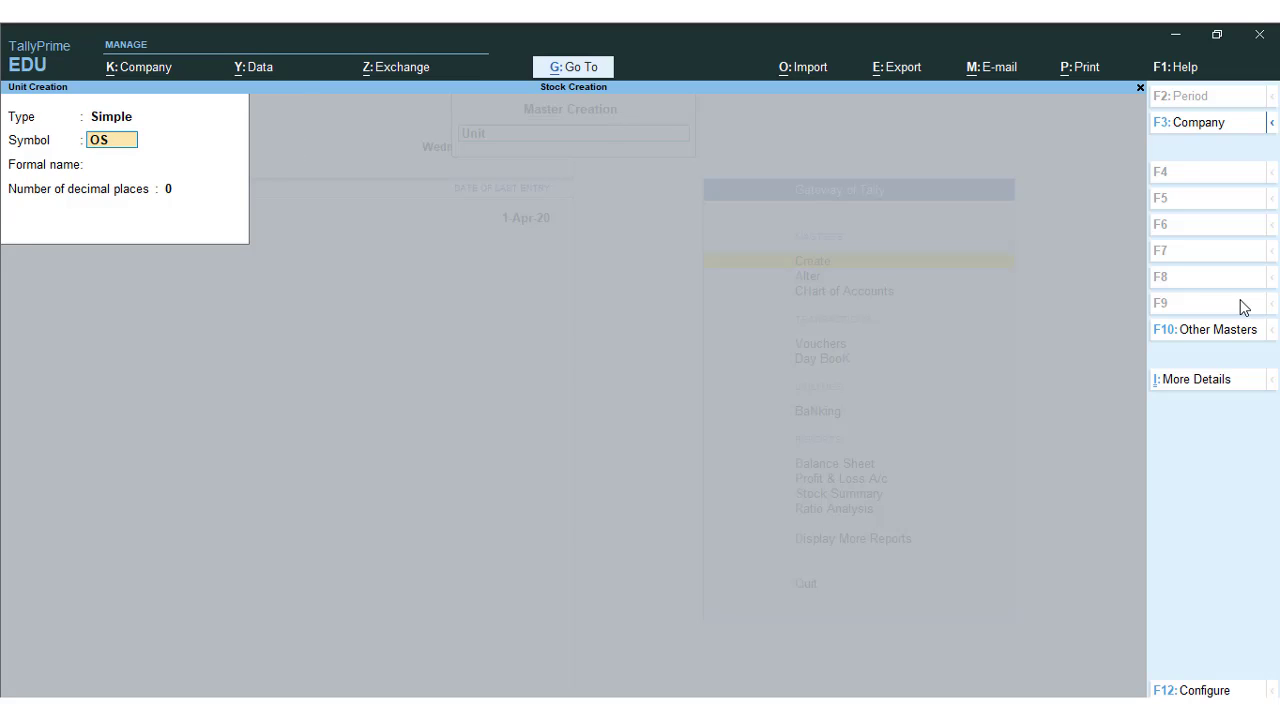
key(Delete)
Step: Create a simple unit with symbol PCS, formal name PIECES and 0 decimal places
text(PCS)
key(Return)
text(Pi)
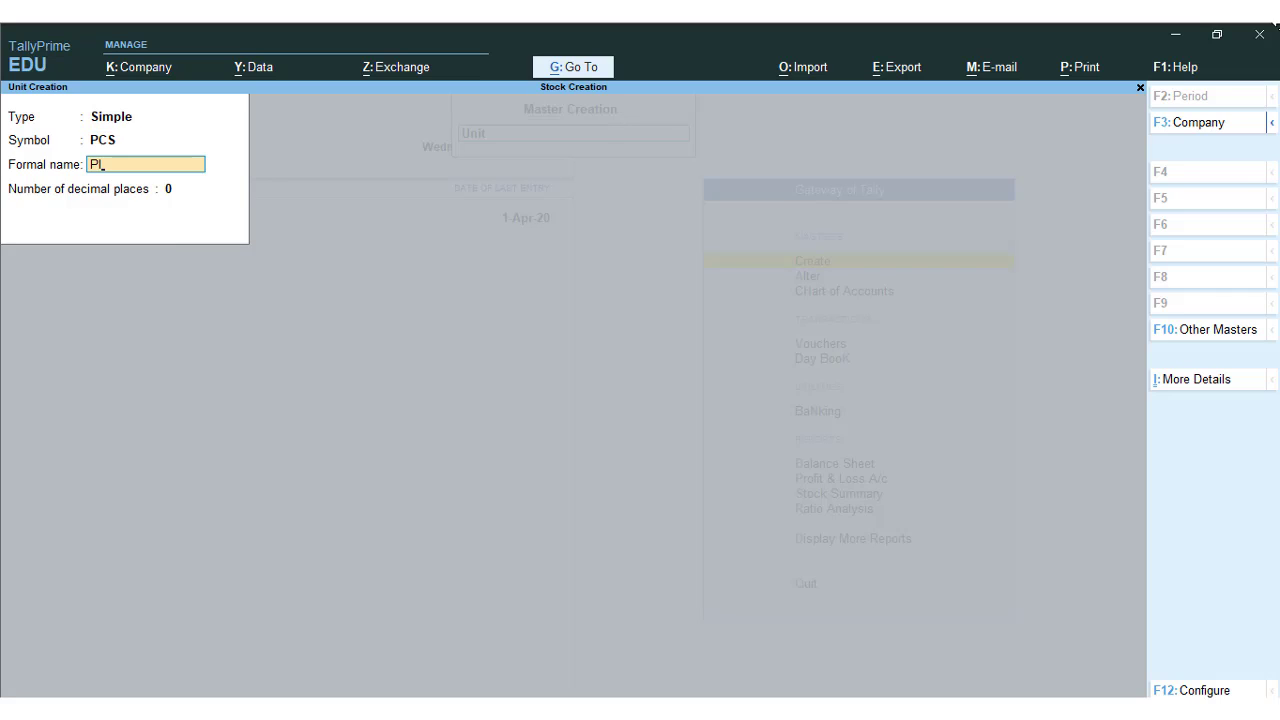
text(ECES)
key(Return)
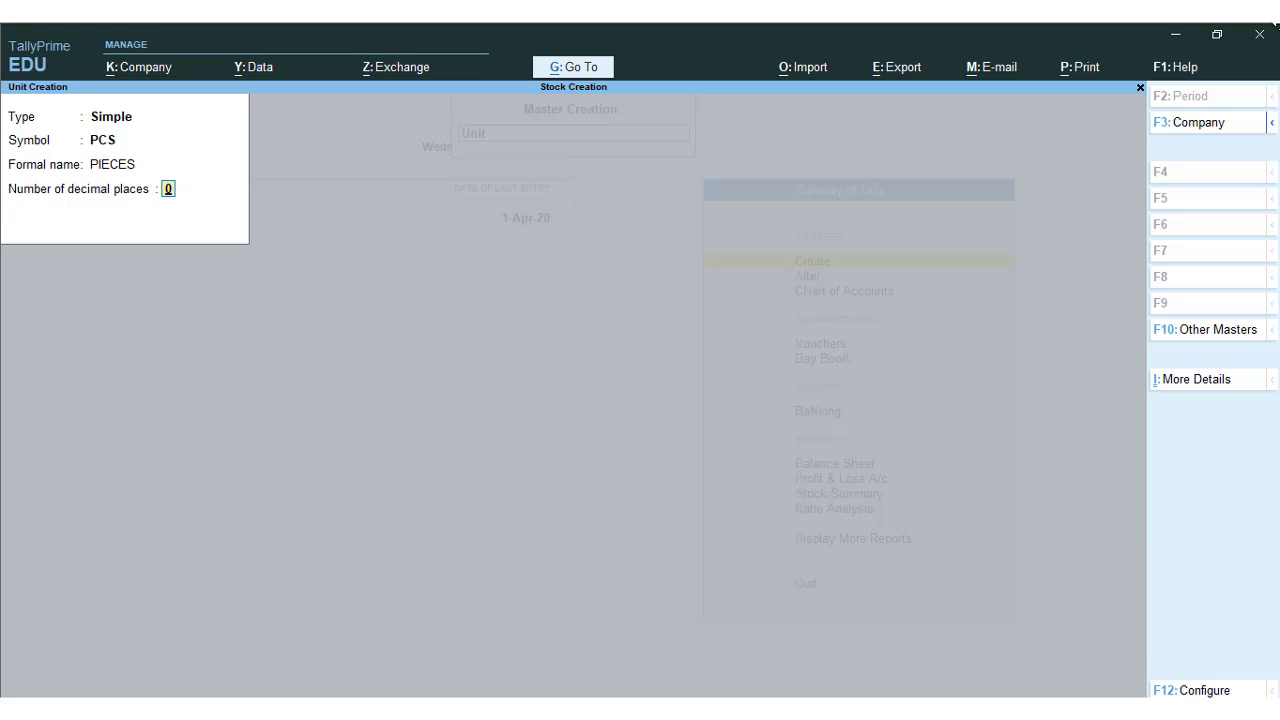
key(Return)
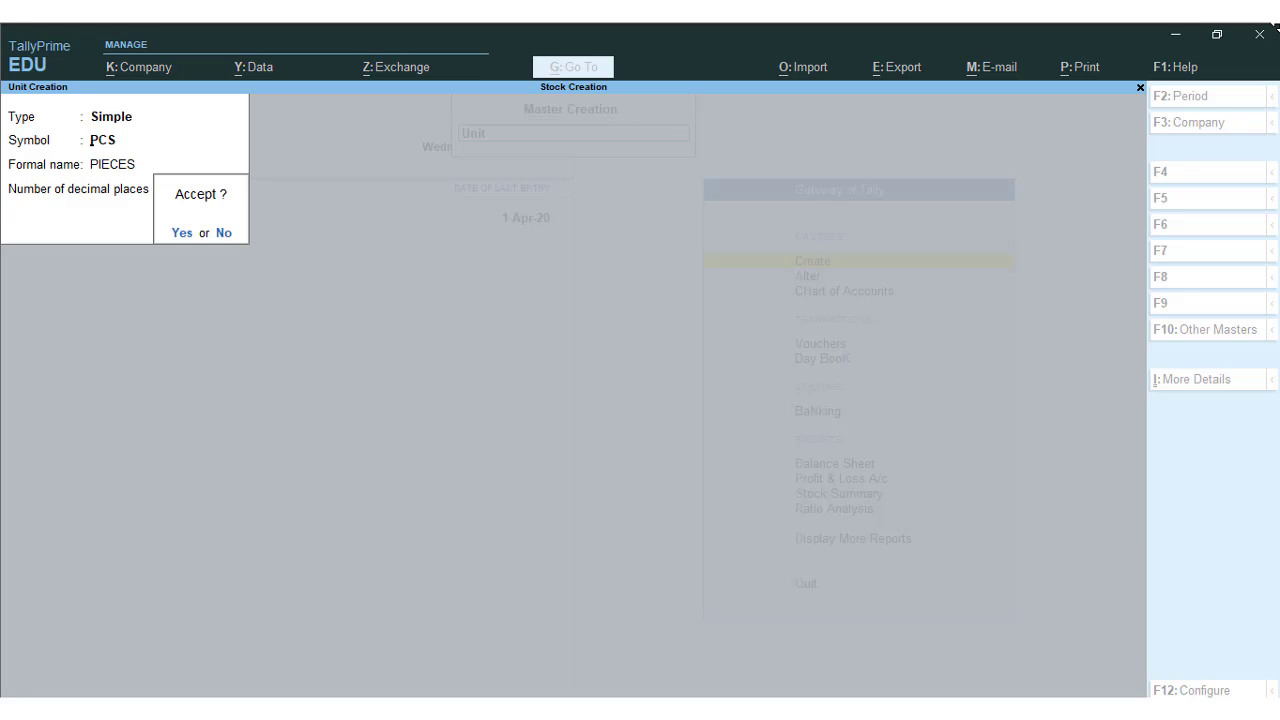
key(Return)
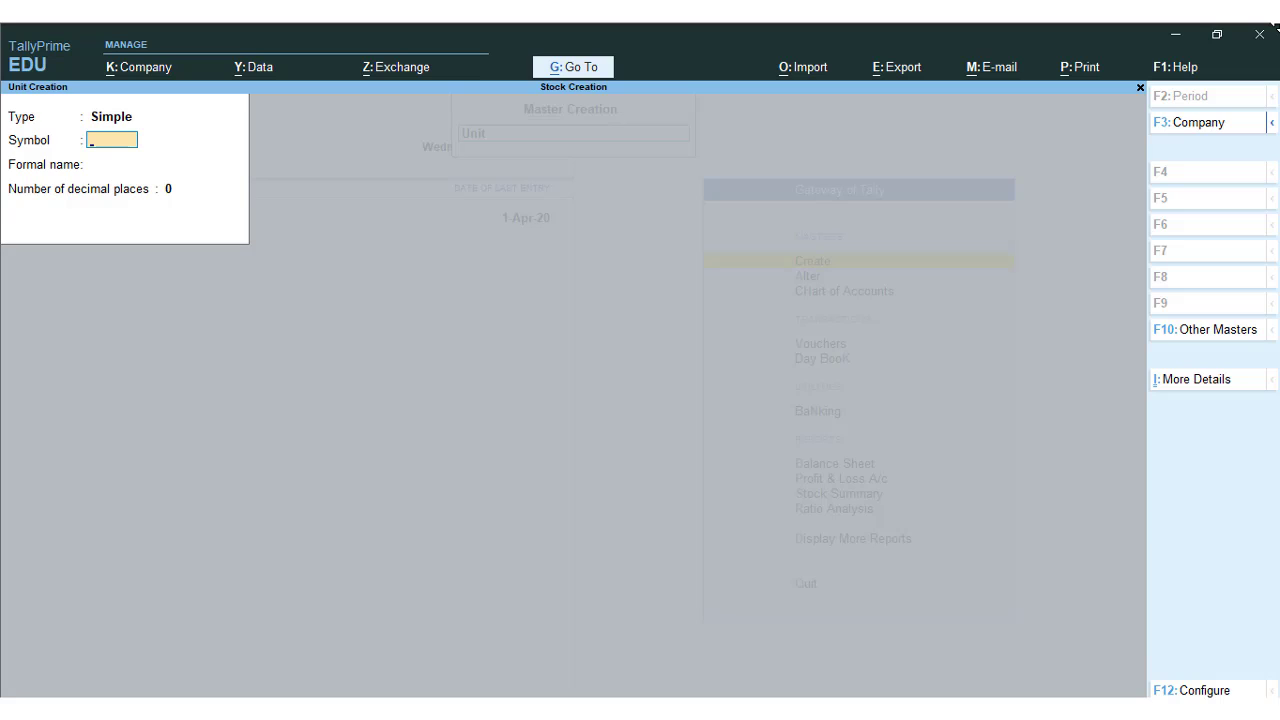
Step: Fill in a compound unit with nos as the first unit, a conversion of 12 and PCS as the second unit
key(BackSpace)
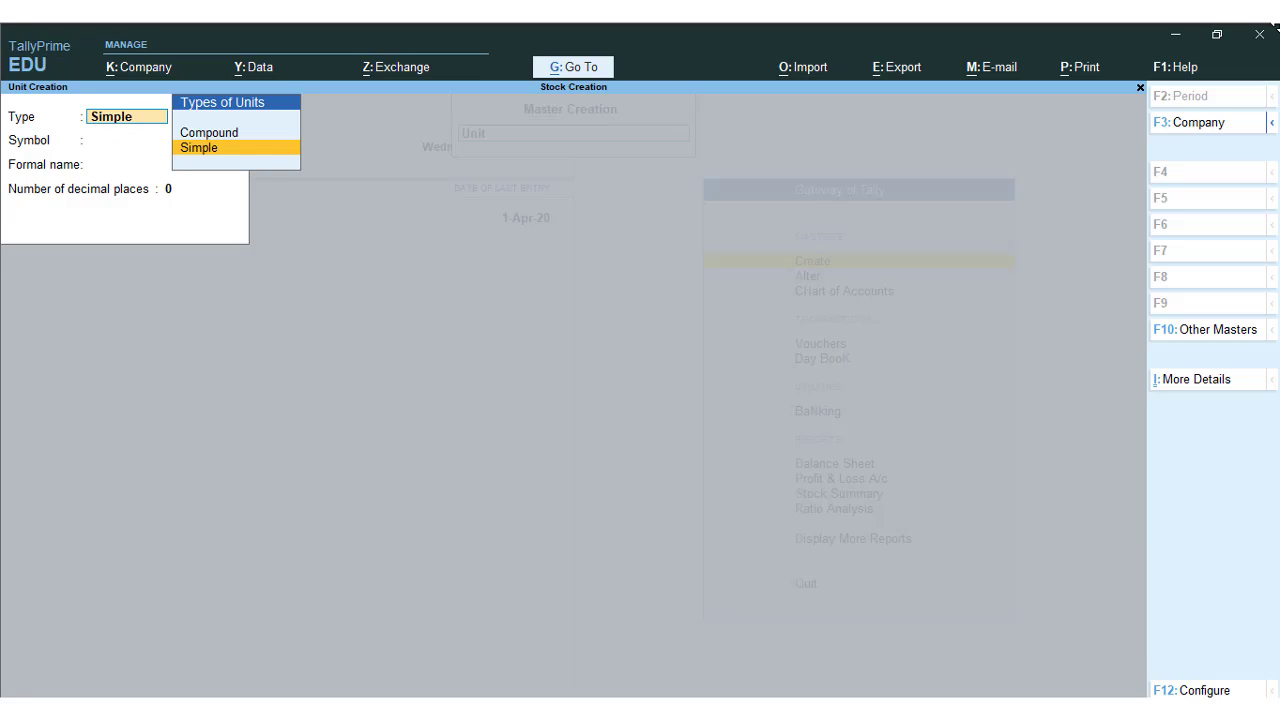
key(Up)
key(Return)
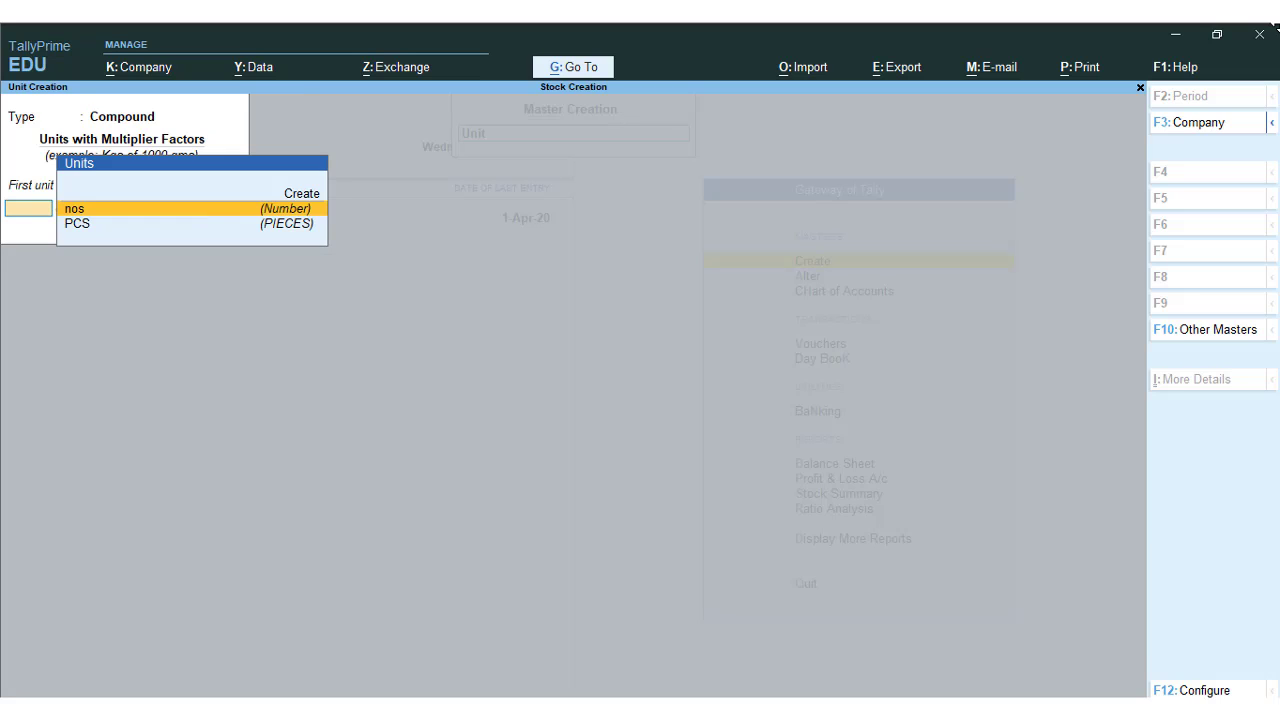
key(Return)
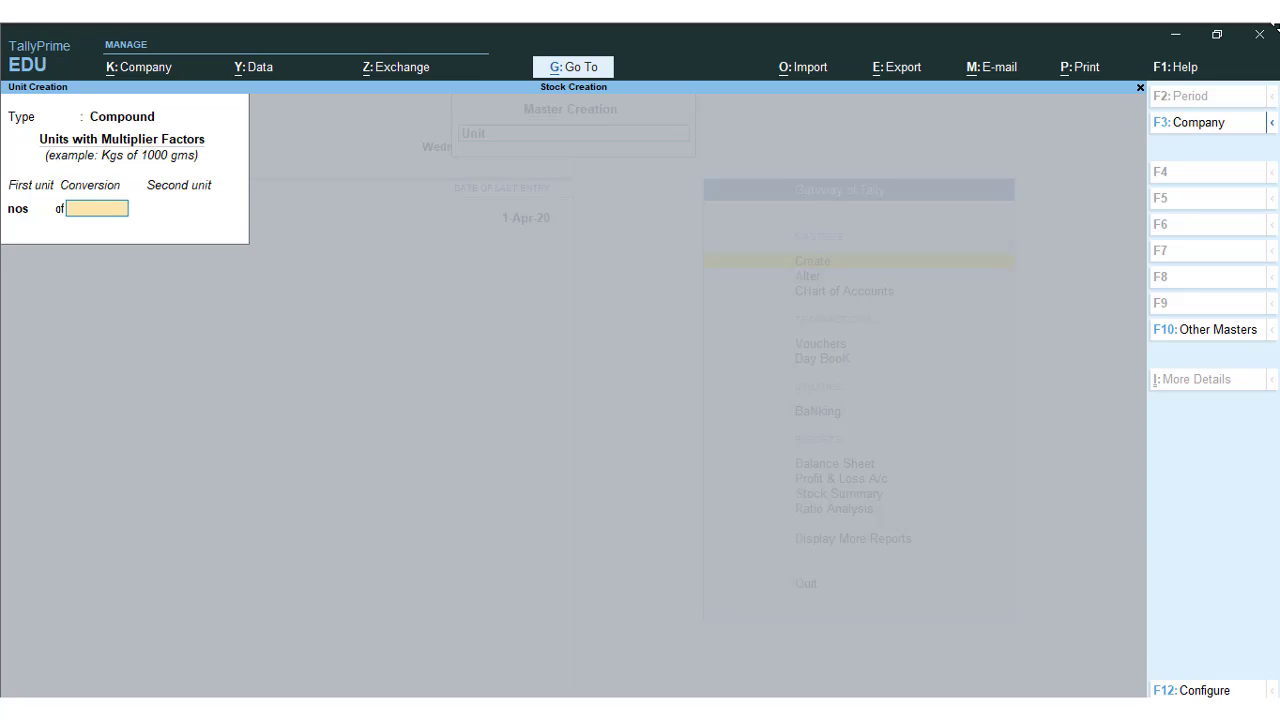
text(12)
key(Return)
key(Return)
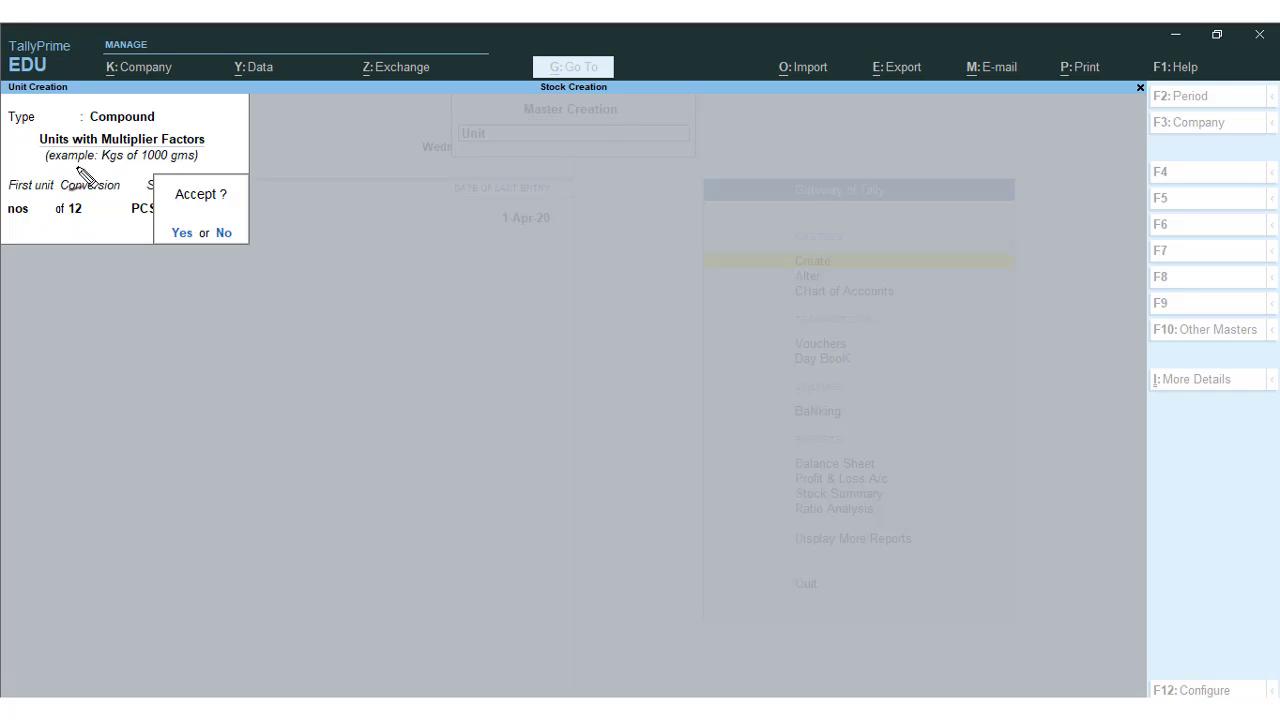
mouse_move(52, 167)
mouse_down()
mouse_move(198, 164)
mouse_move(210, 152)
mouse_up()
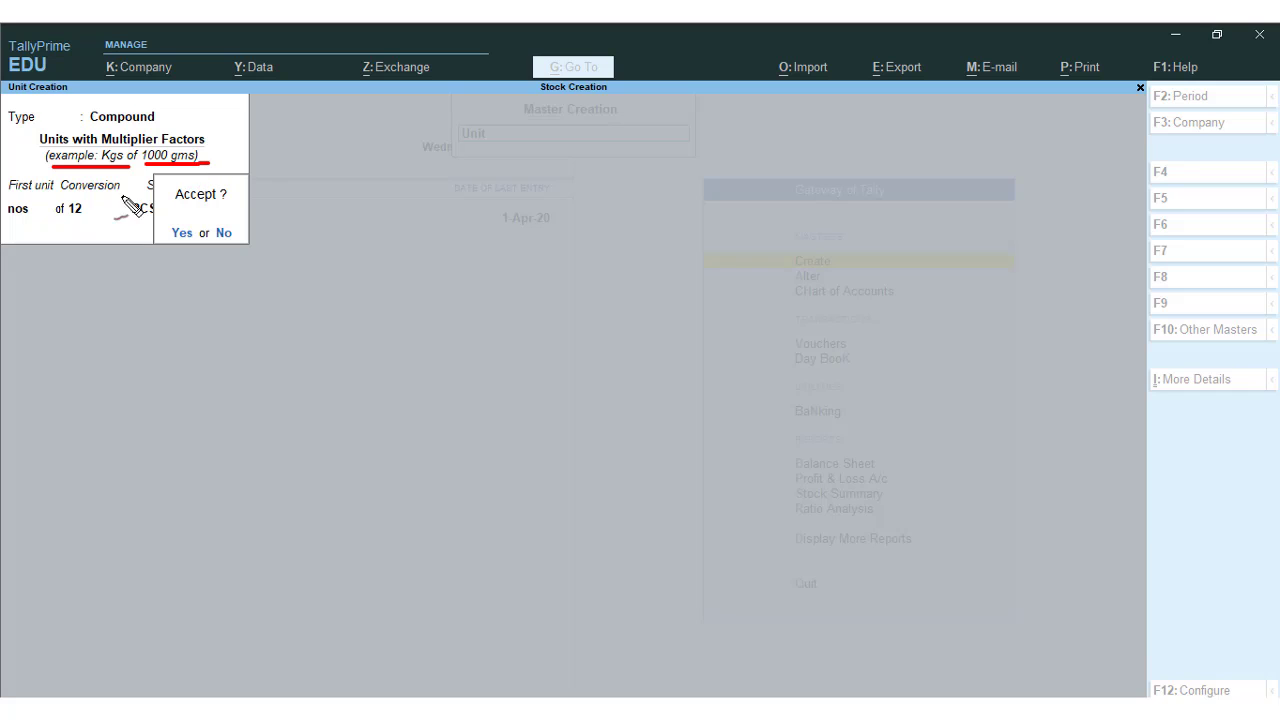
mouse_move(8, 225)
mouse_down()
mouse_move(29, 228)
mouse_move(38, 212)
mouse_move(5, 200)
mouse_move(2, 219)
mouse_move(95, 225)
mouse_up()
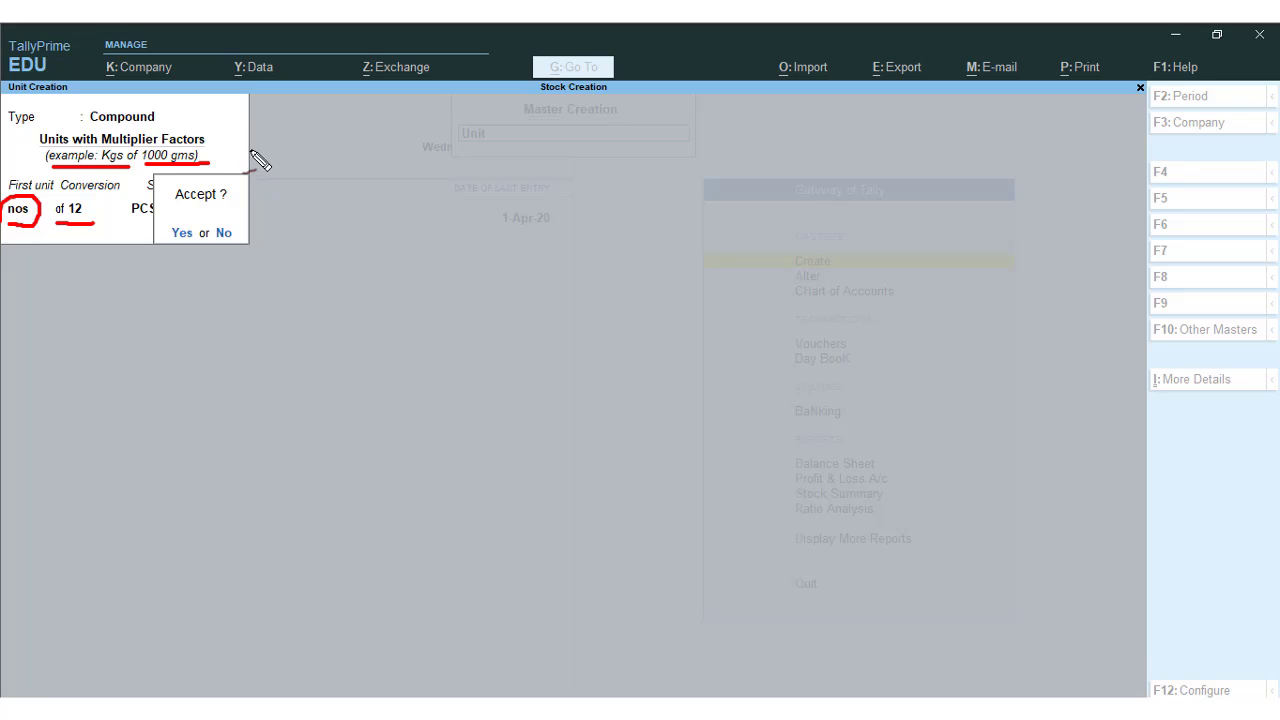
key(Escape)
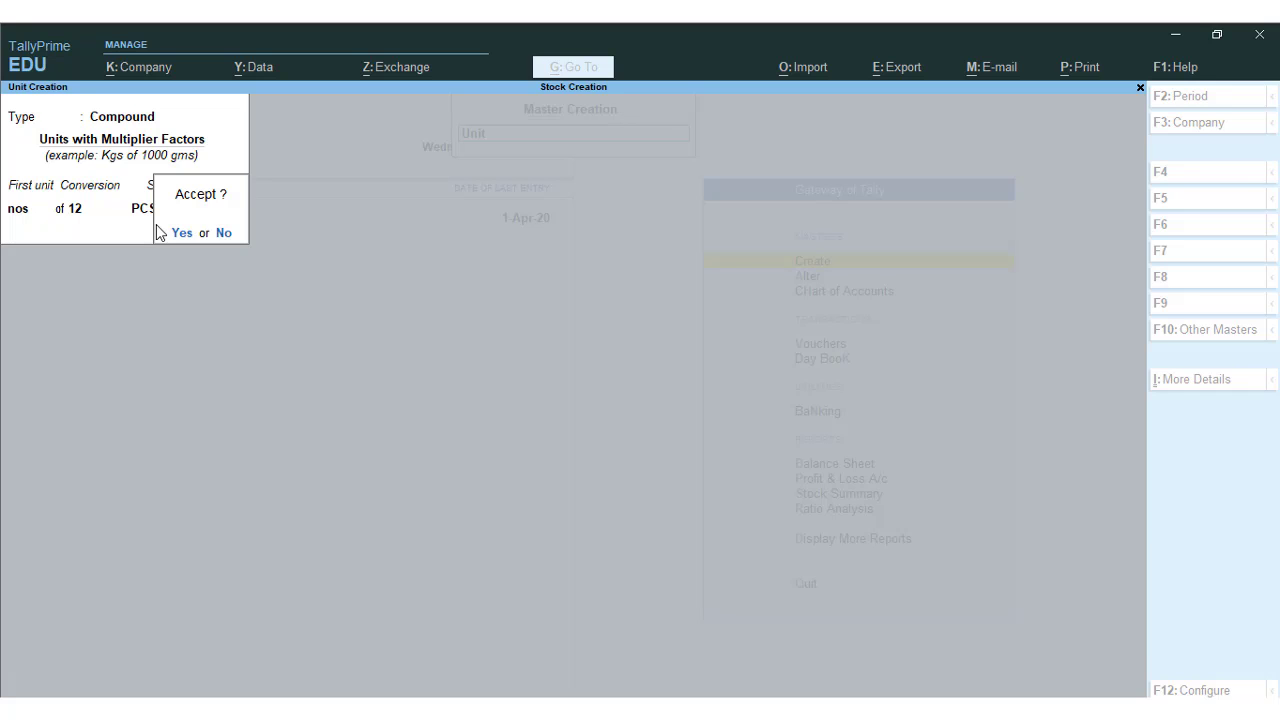
Step: Finish the compound unit entry, leaving unit creation, and open the form for a new stock item
key(n)
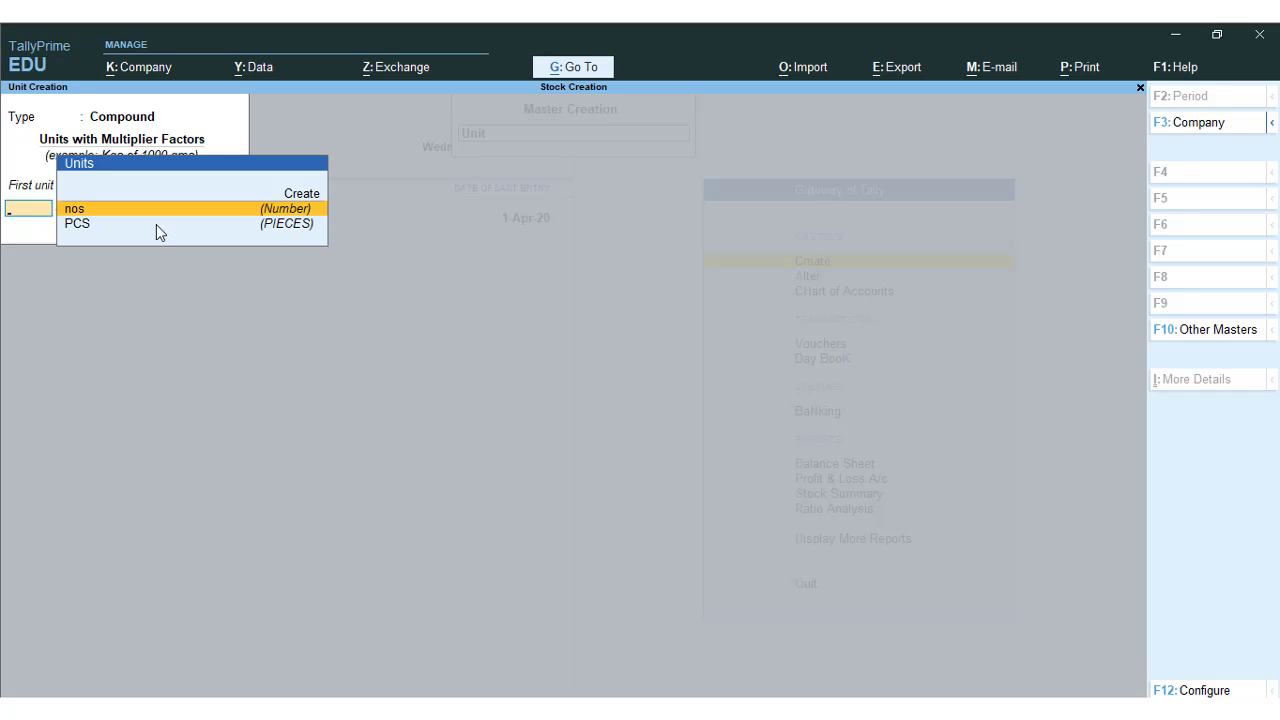
key(Escape)
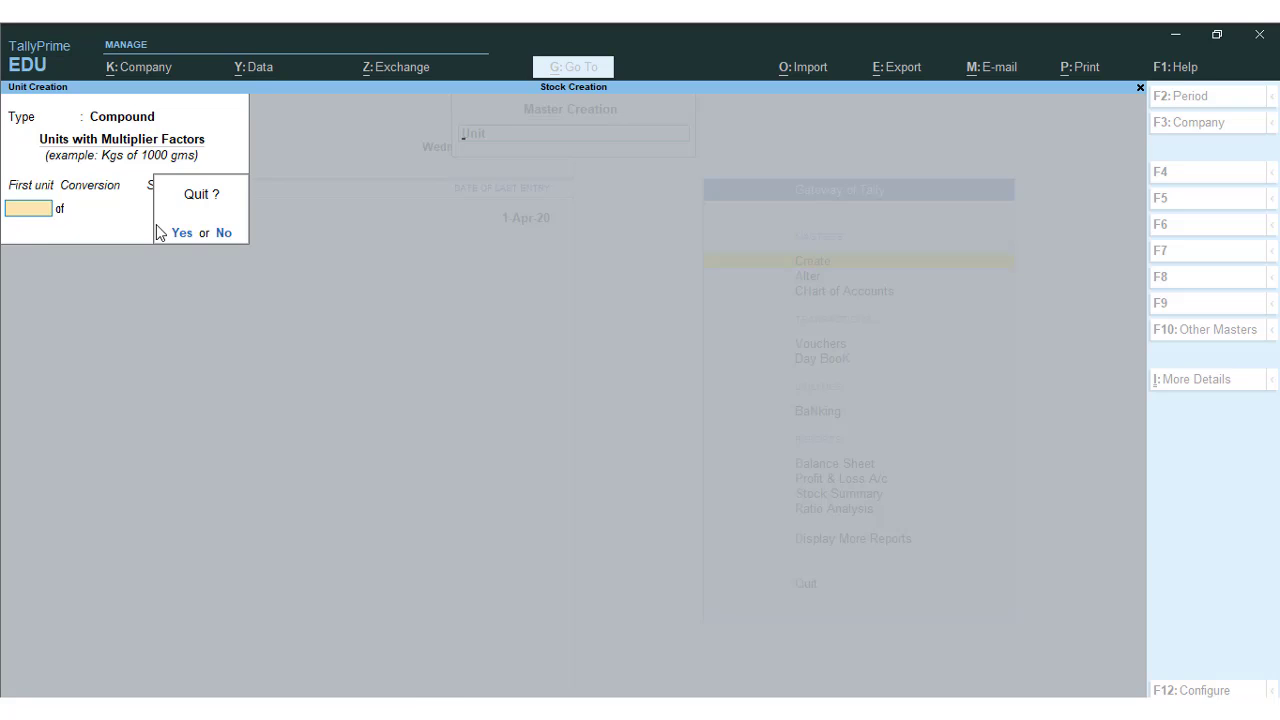
key(y)
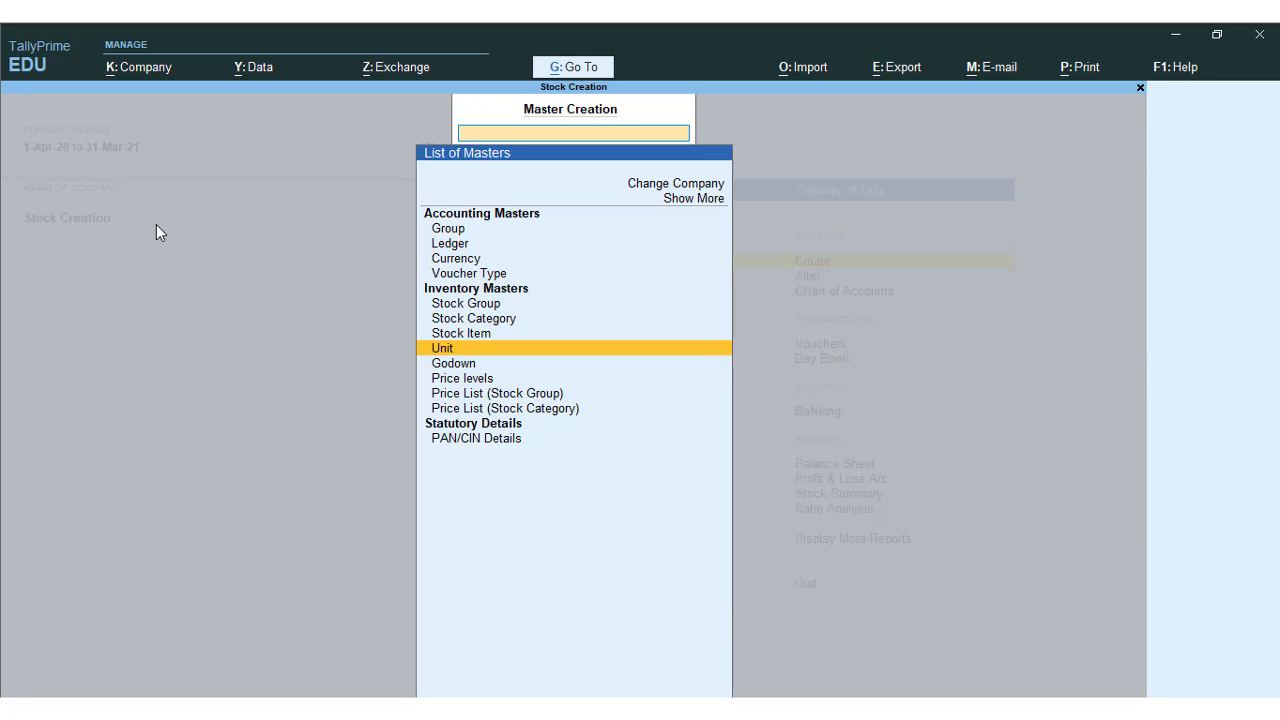
key(Up)
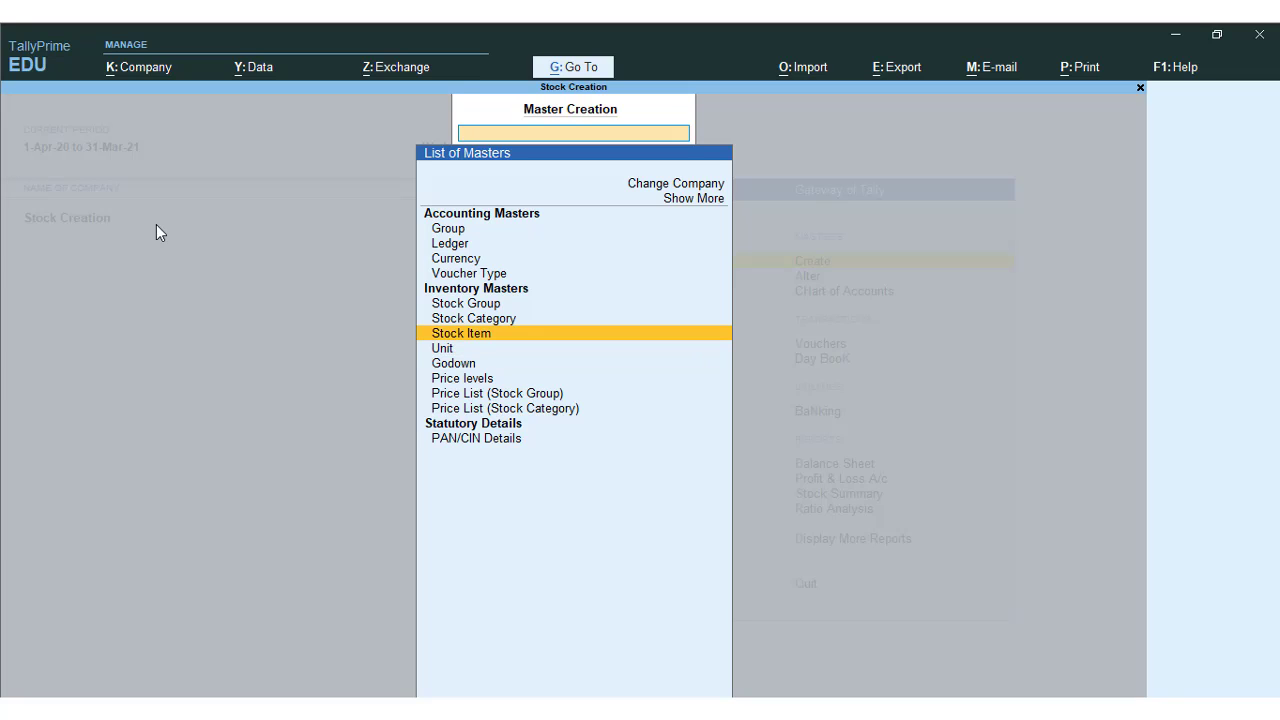
key(Return)
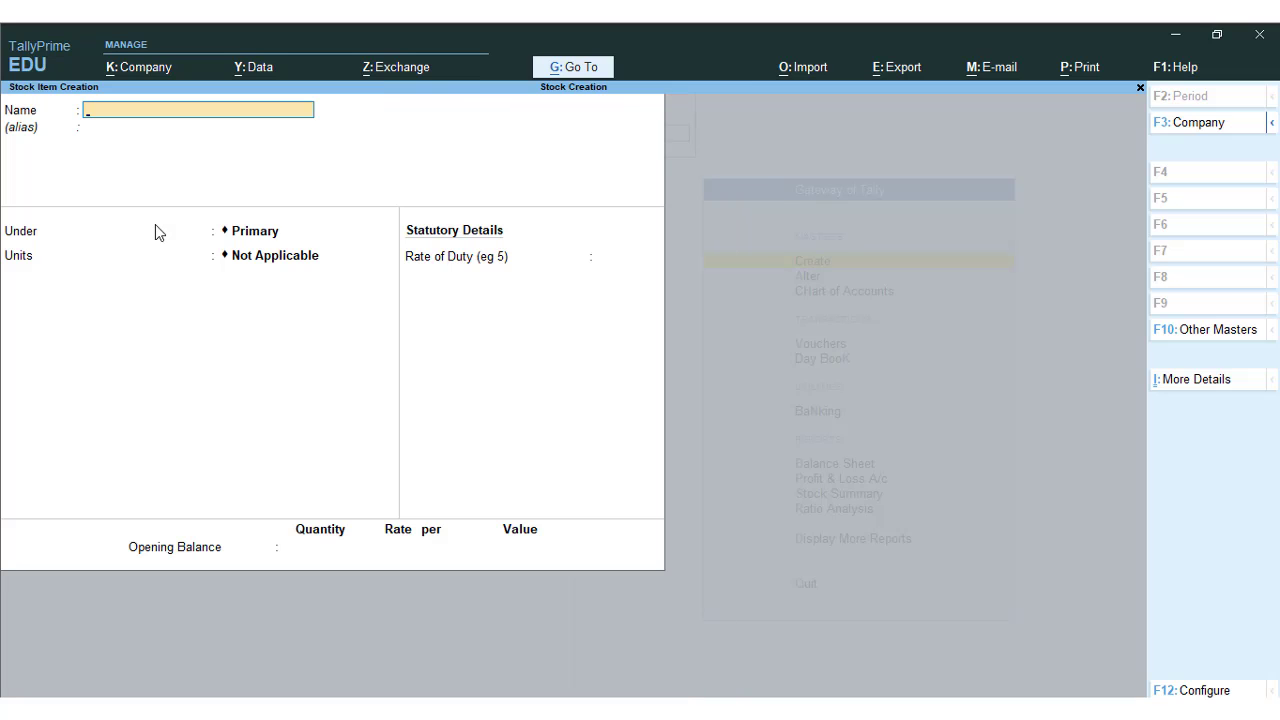
key(F9)
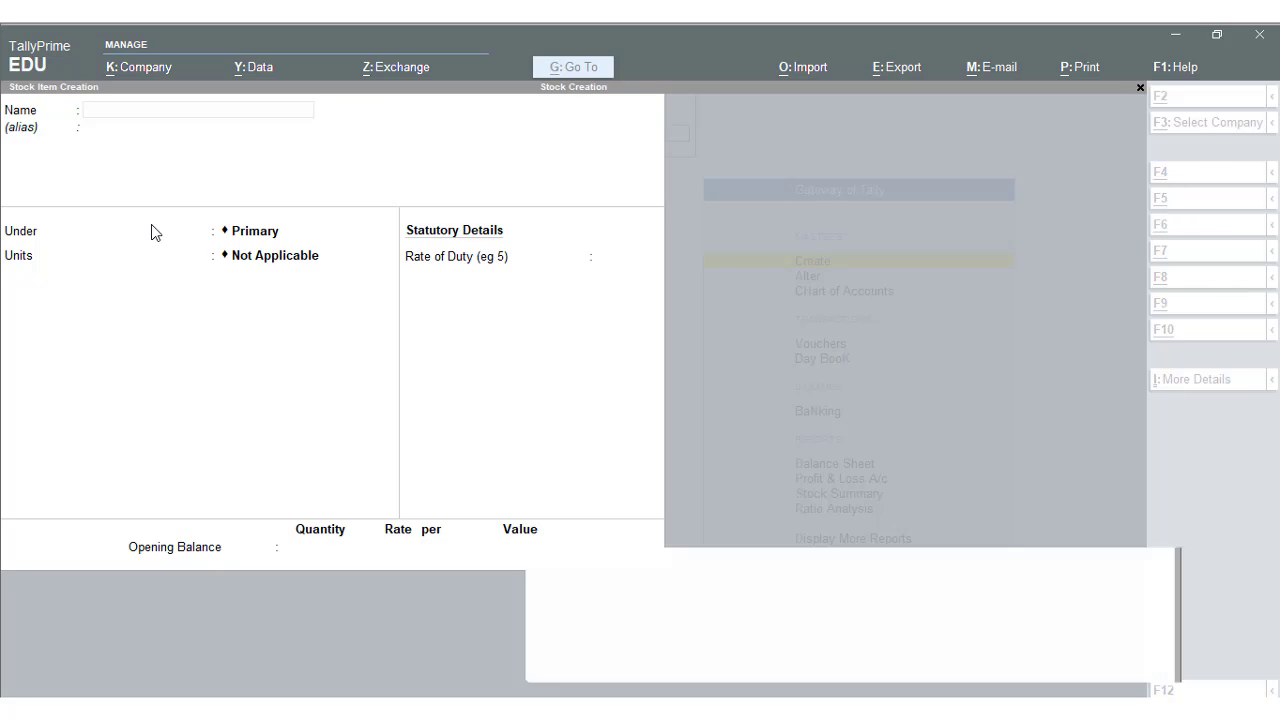
click(151, 224)
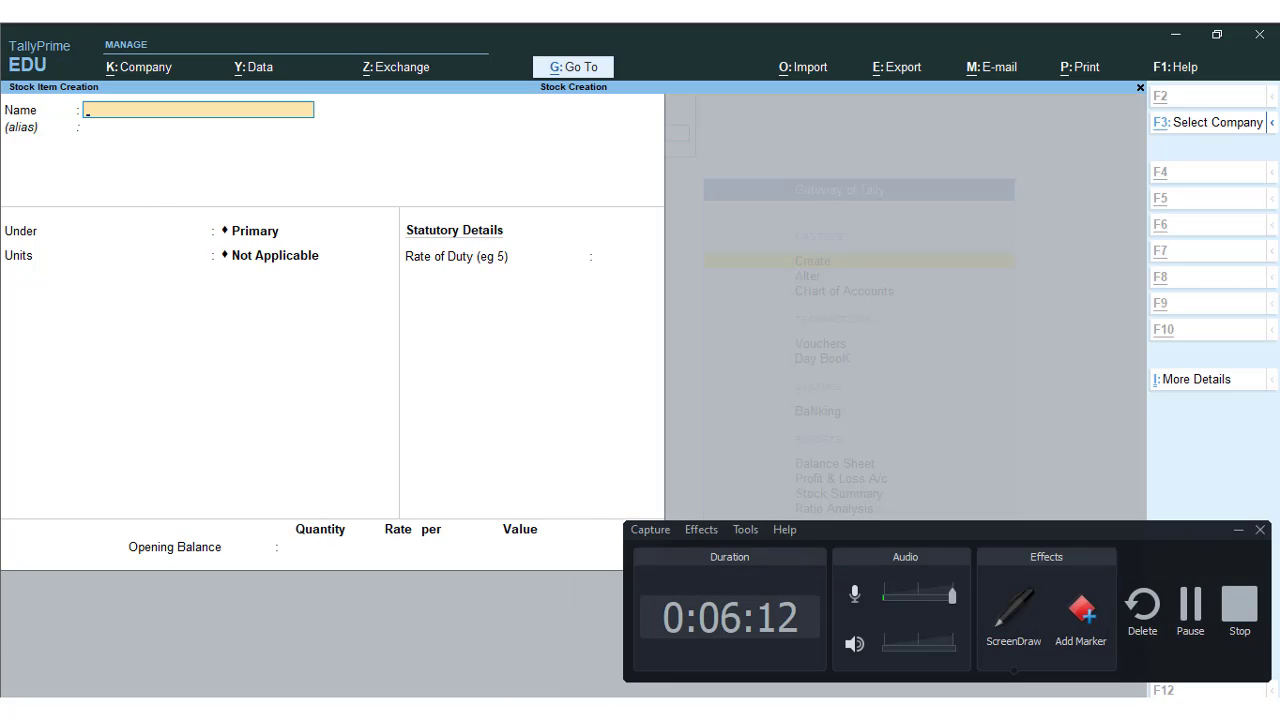
click(1238, 530)
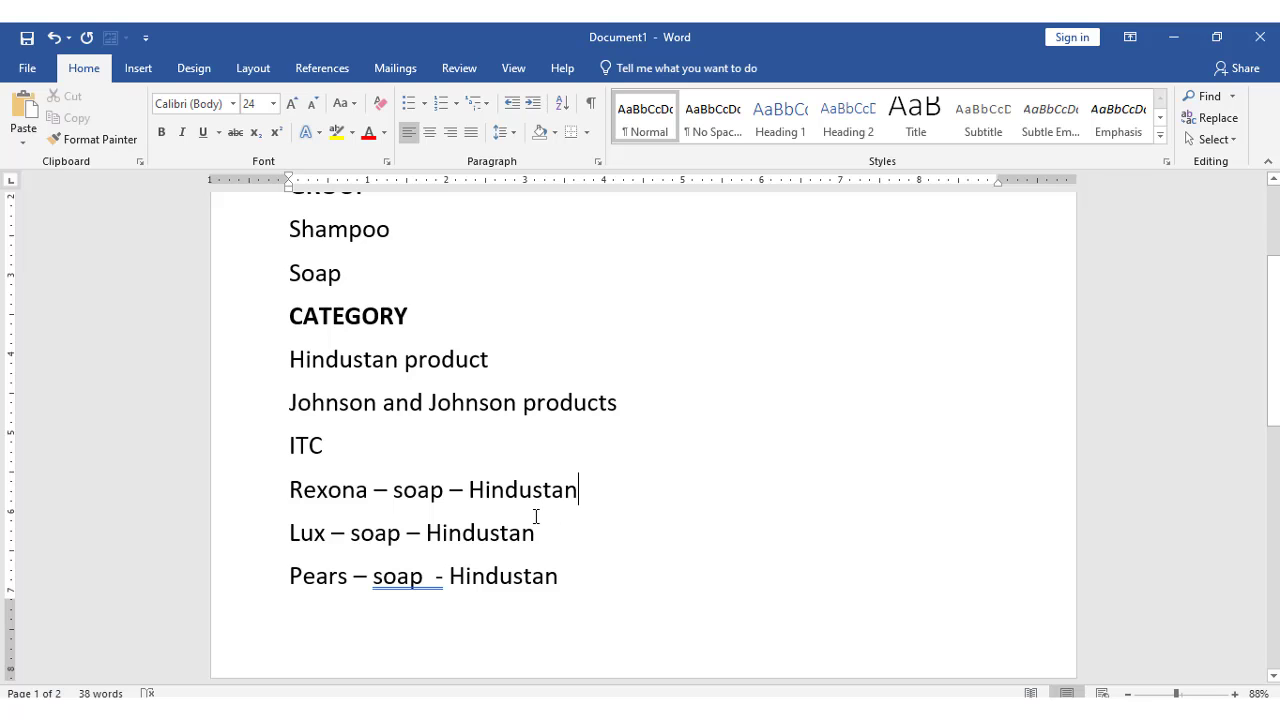
Step: Check the item list in the Word document, switch to TallyPrime and enter stock item REXONA under group Soap with unit nos
scroll(557, 437, down, 1)
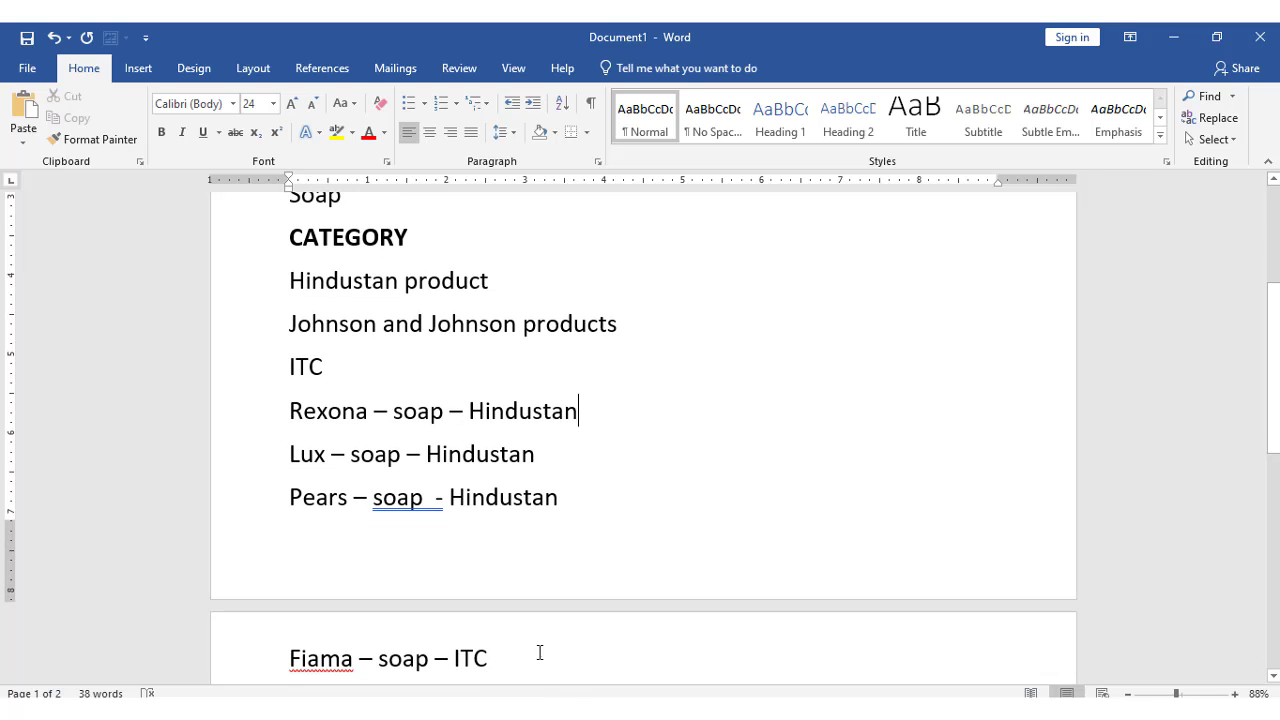
scroll(438, 435, down, 1)
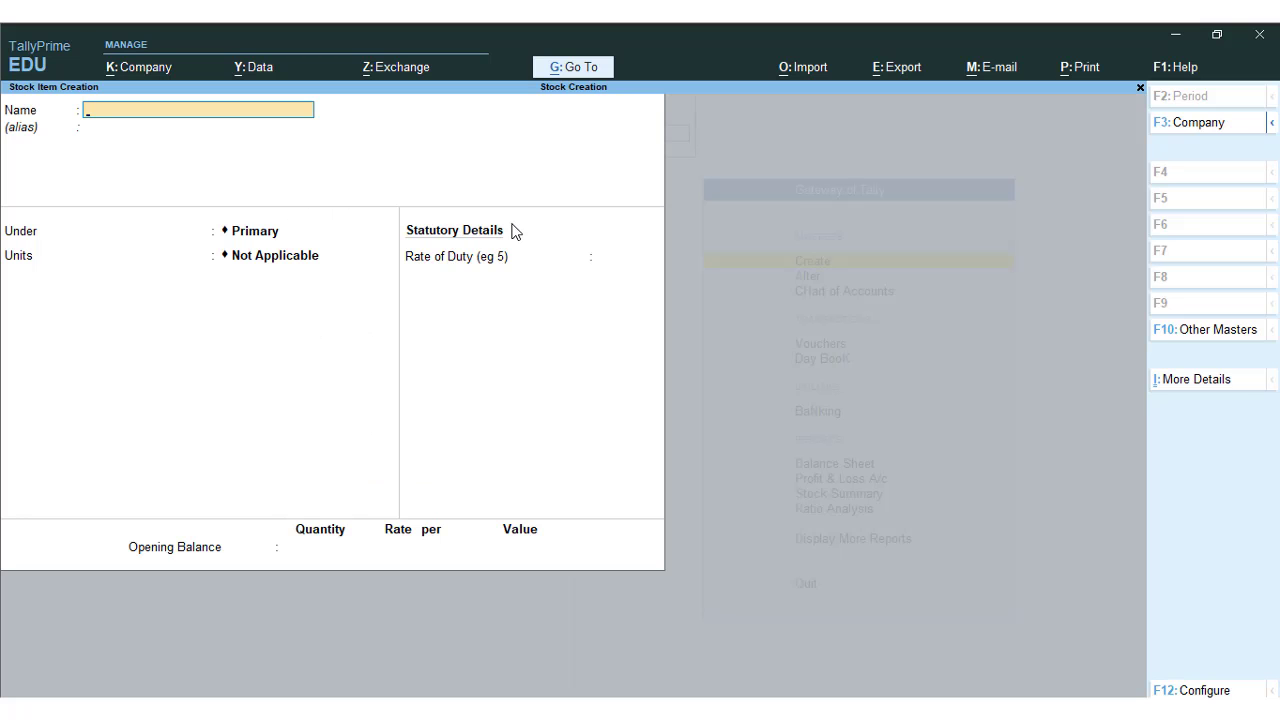
text(REXONA)
key(Return)
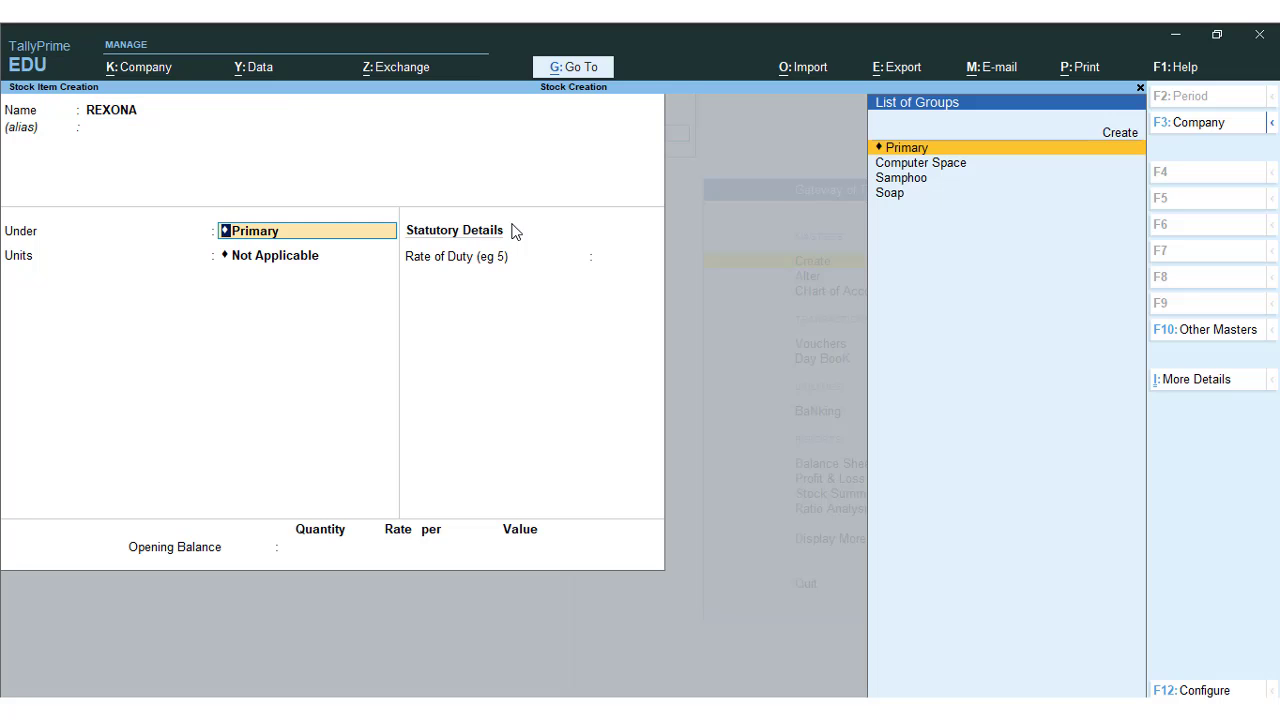
key(Down)
key(Down)
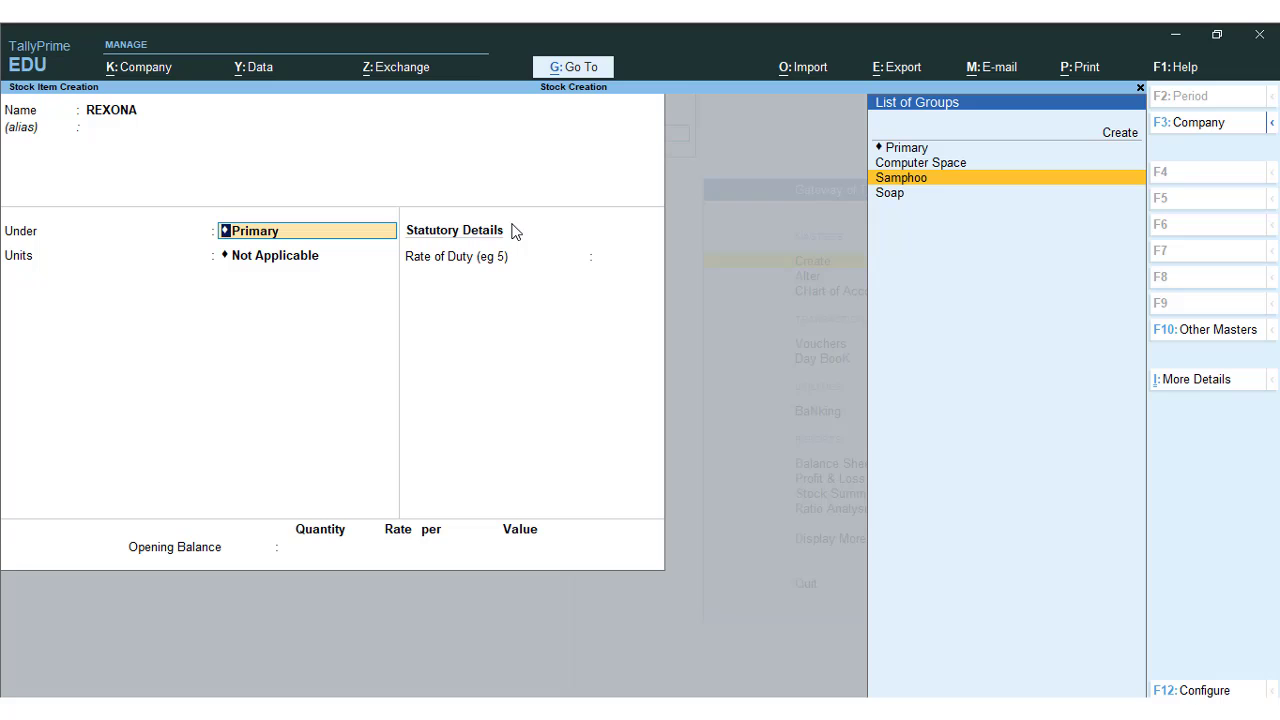
key(Down)
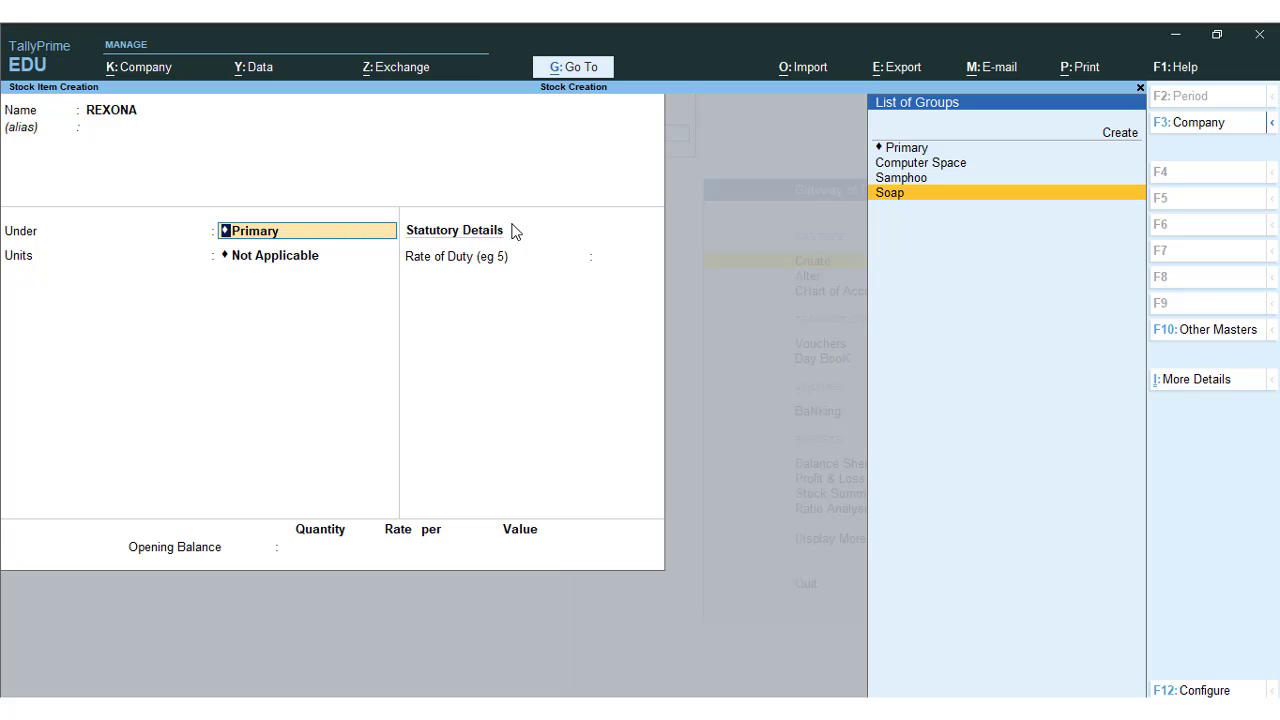
key(Return)
key(Down)
key(Return)
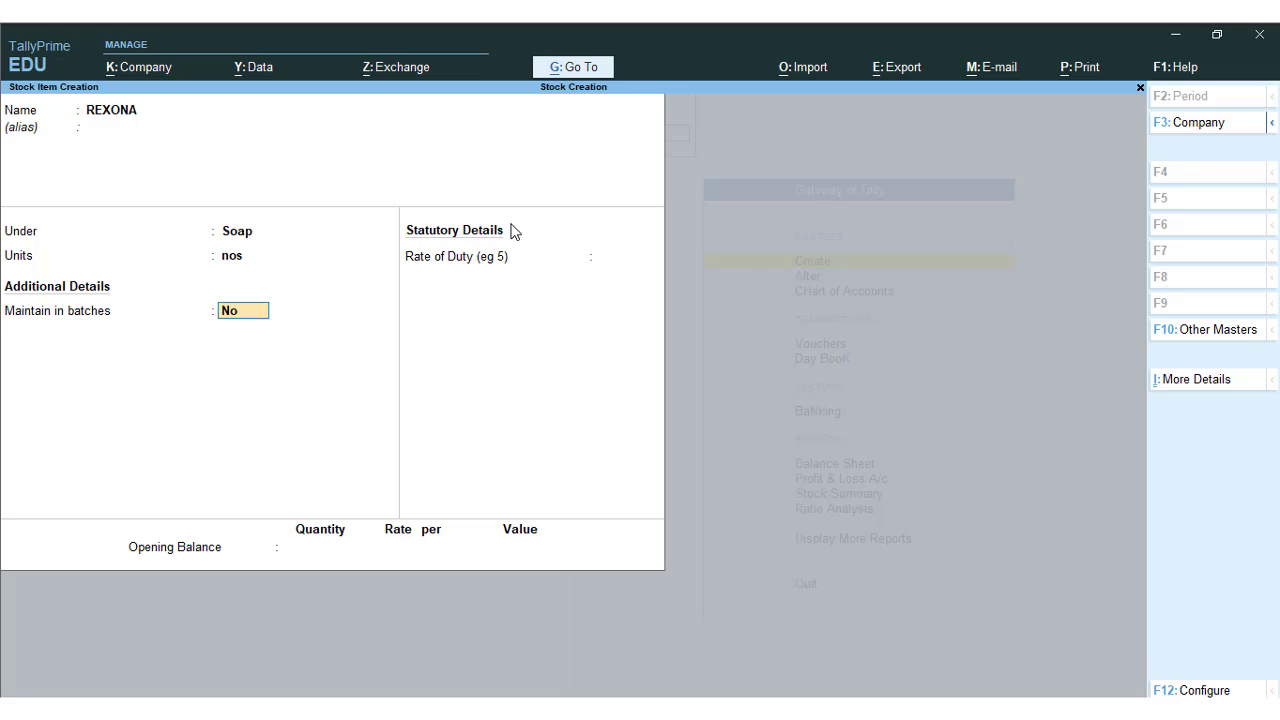
Step: Review the basic stock item configuration options and REXONA's group and unit fields, looking for a category setting
key(BackSpace)
key(BackSpace)
key(Return)
key(Return)
click(1203, 692)
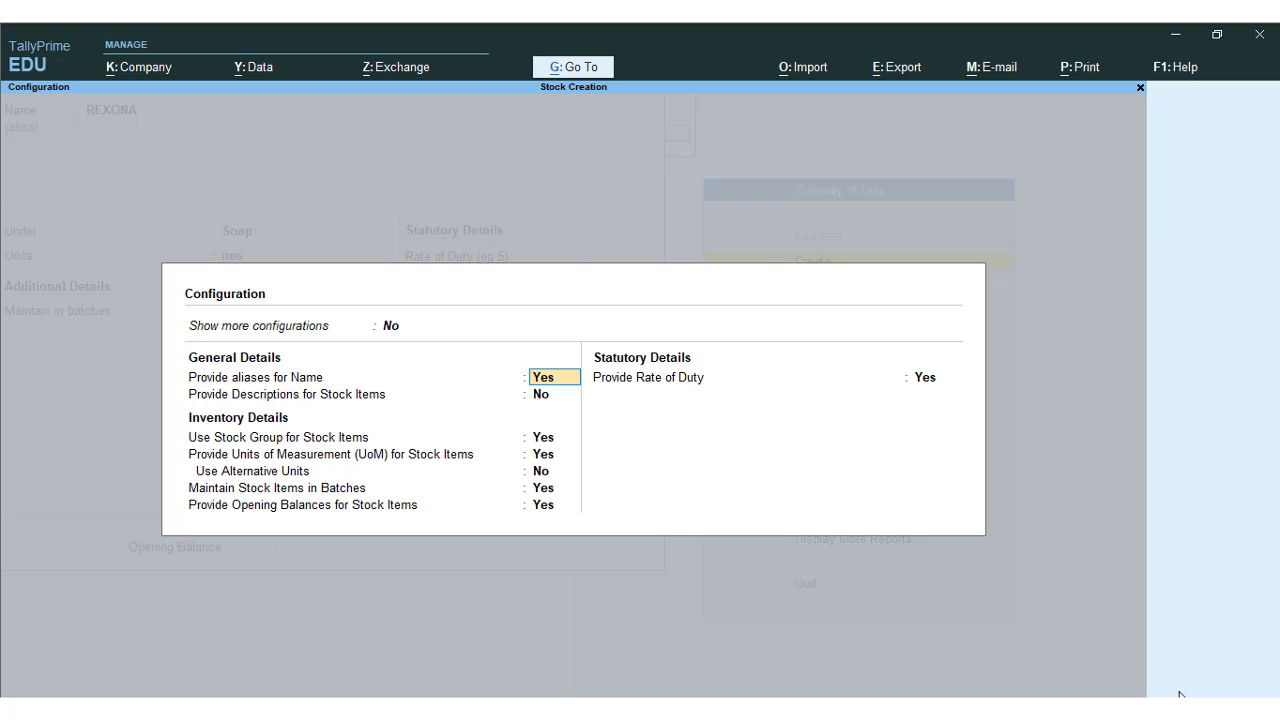
key(Return)
key(Return)
key(Return)
key(Return)
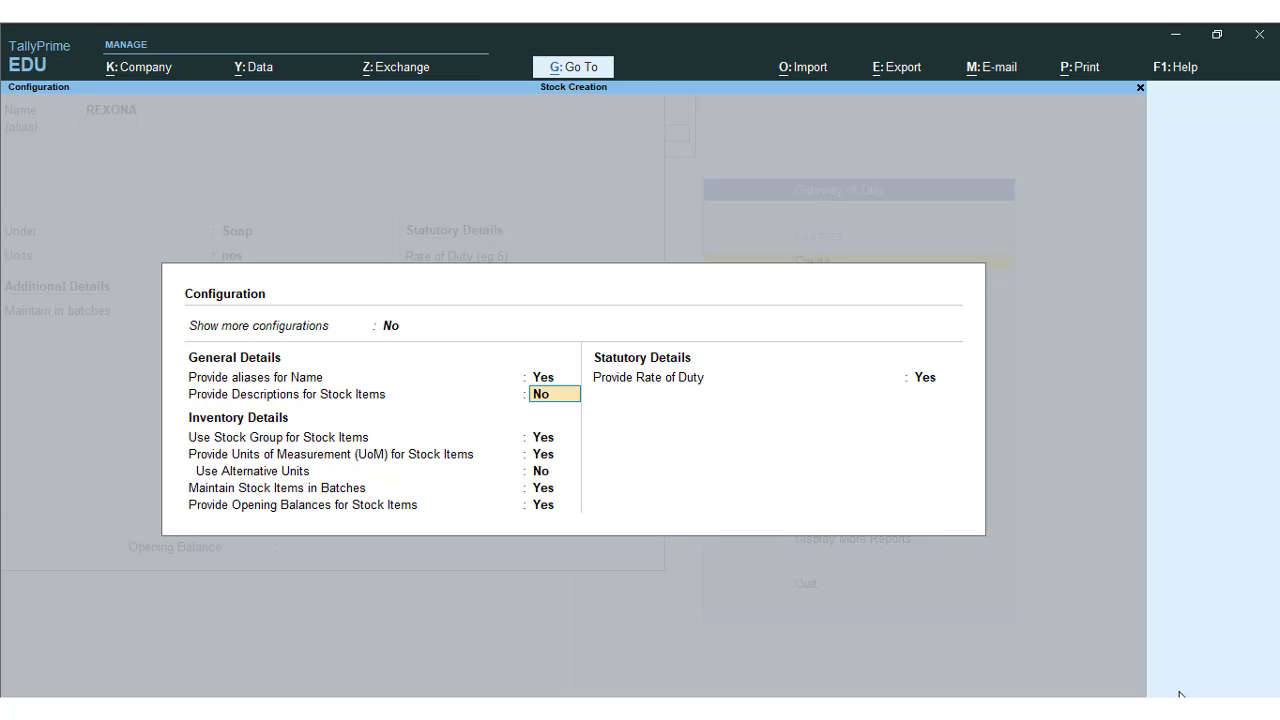
key(Return)
key(Return)
key(Return)
key(Return)
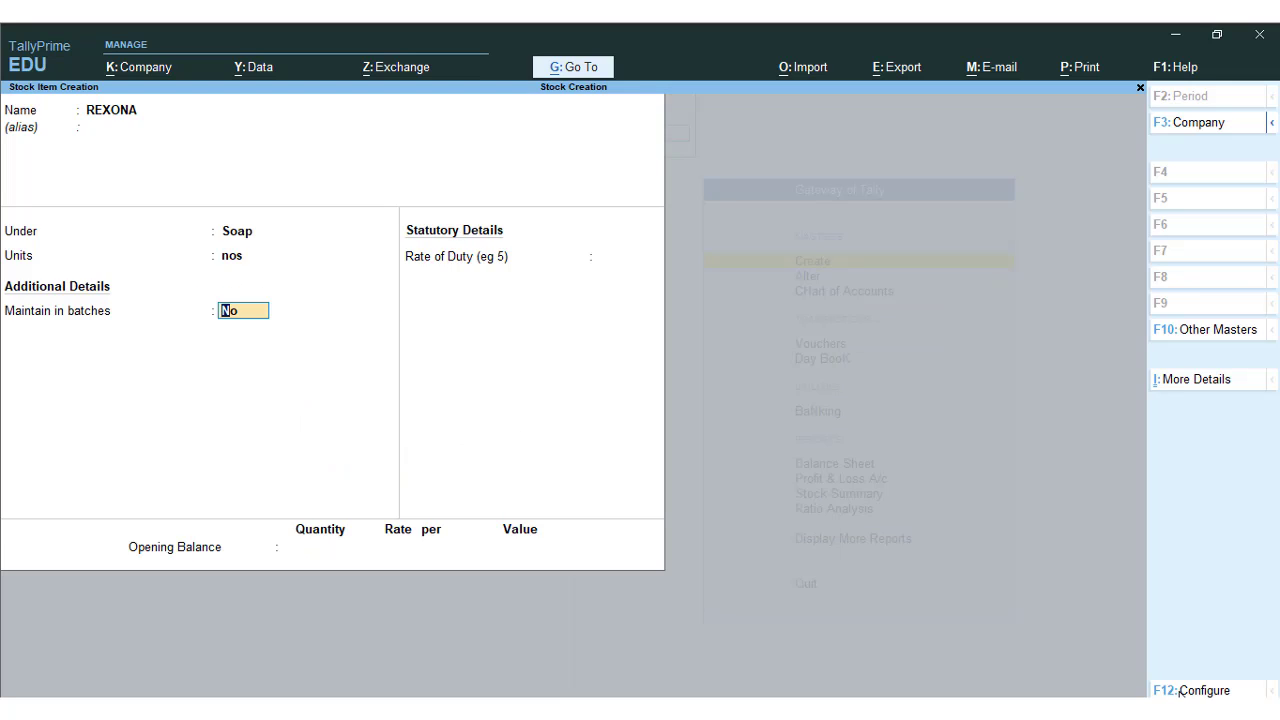
key(BackSpace)
key(BackSpace)
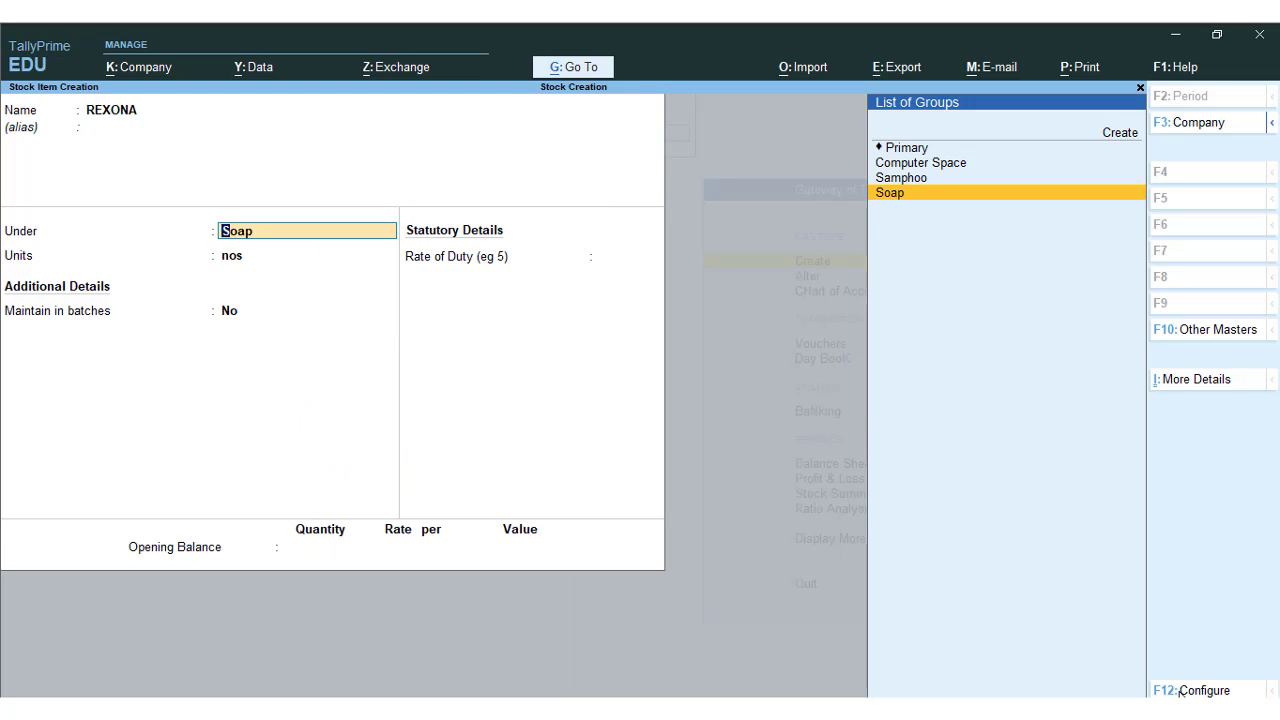
key(Return)
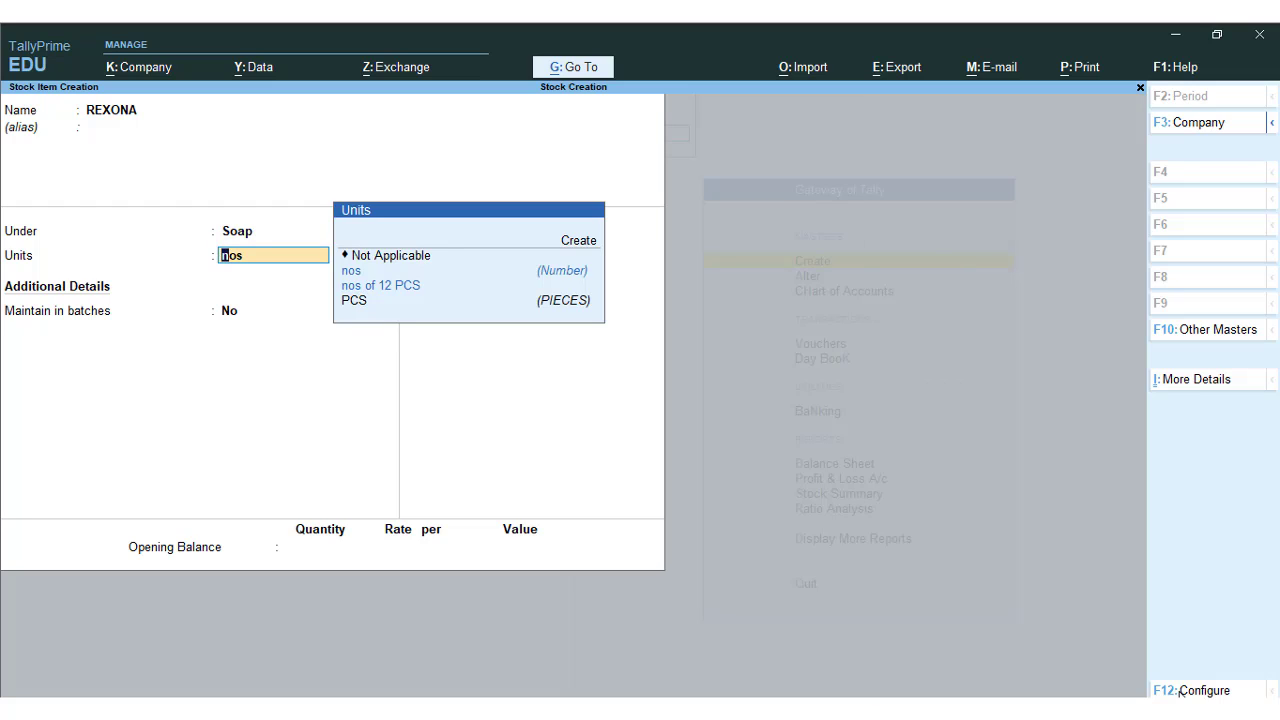
key(Return)
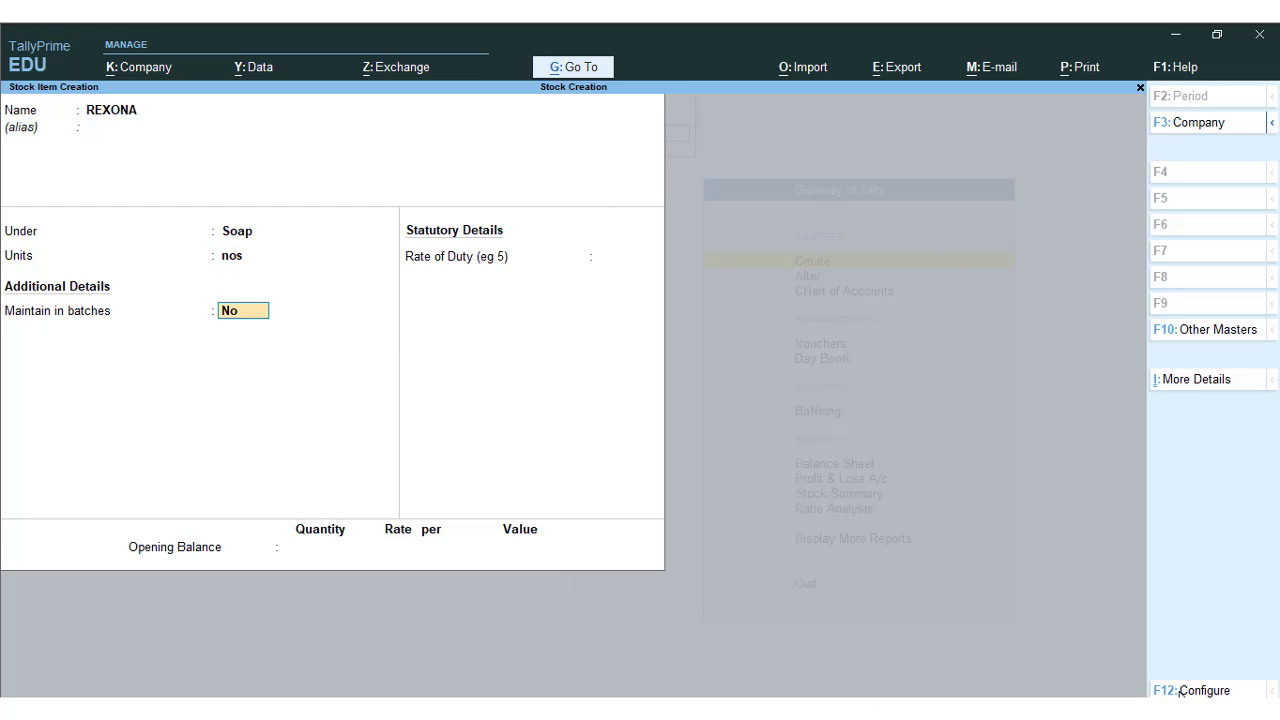
Step: Set Show more configurations to Yes in the stock item configuration
click(1180, 692)
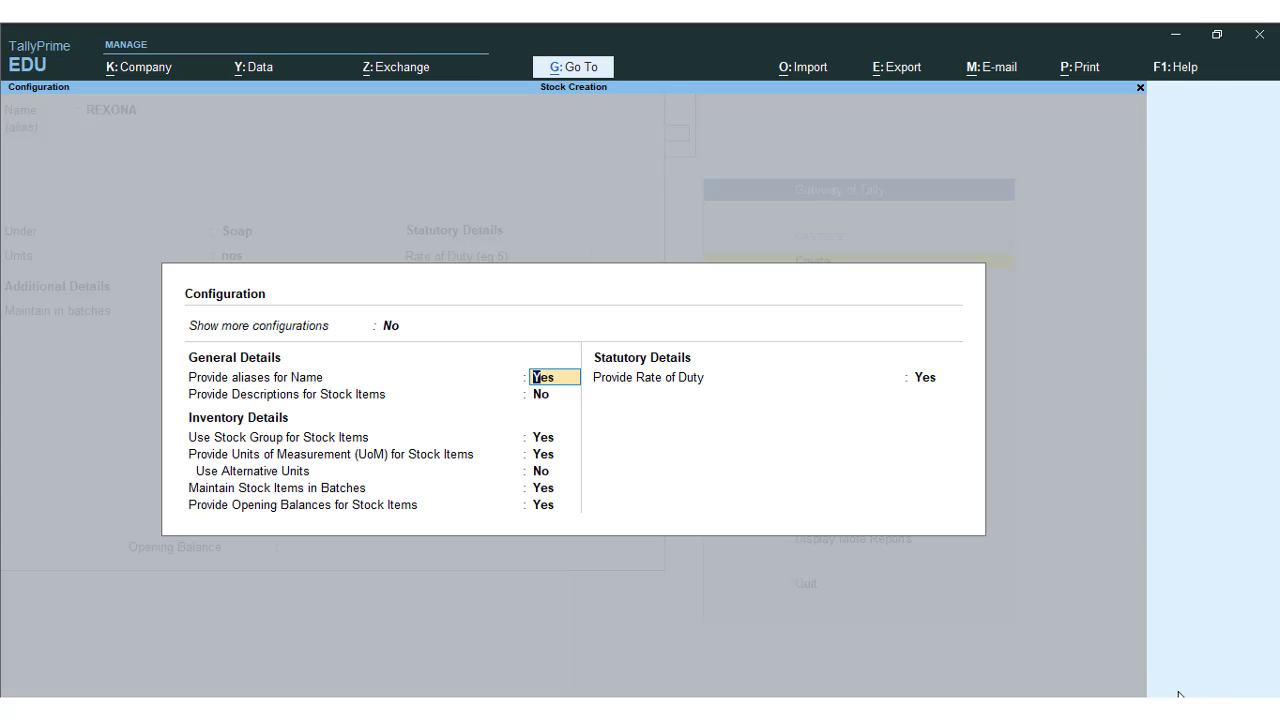
key(Return)
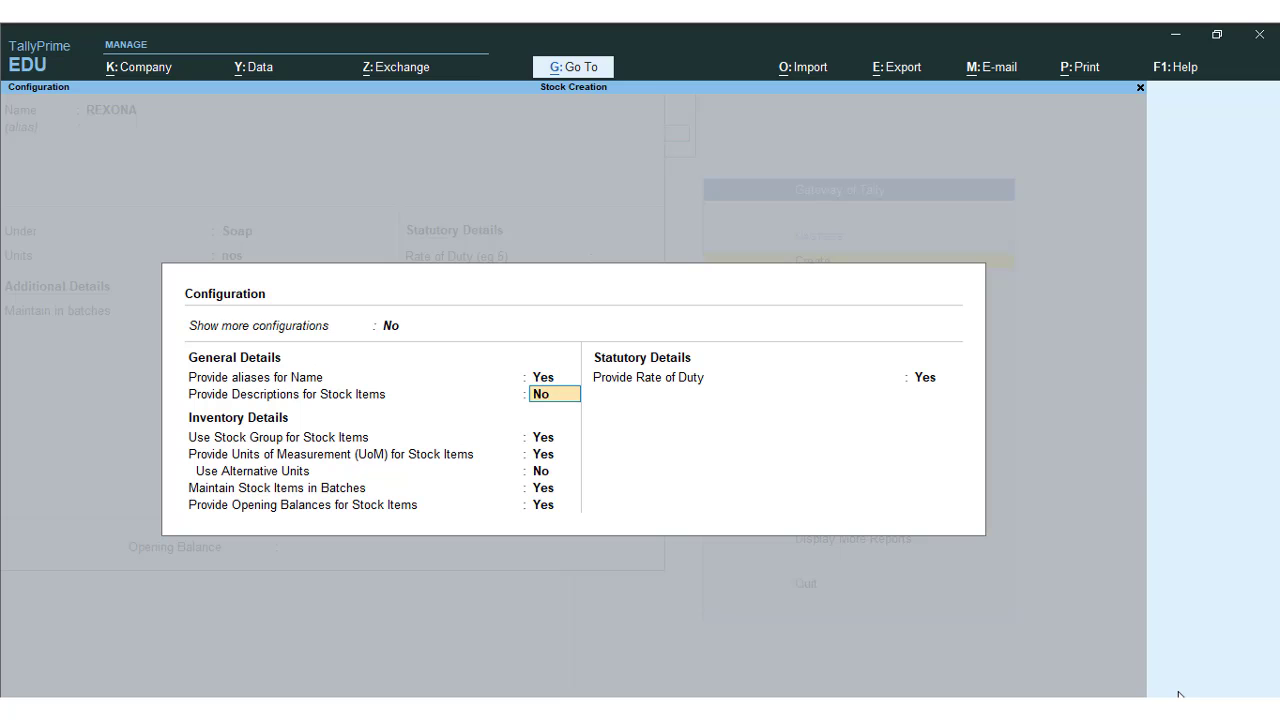
key(Return)
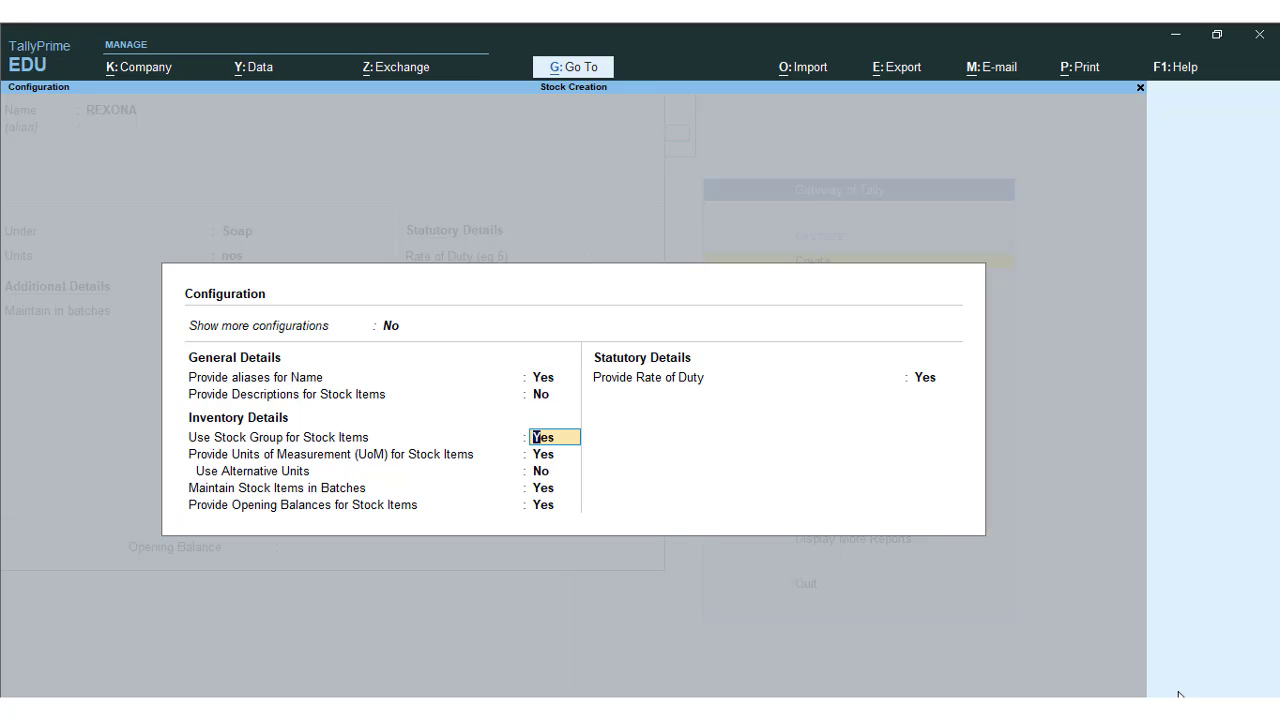
key(Up)
key(Up)
key(Up)
text(Yes)
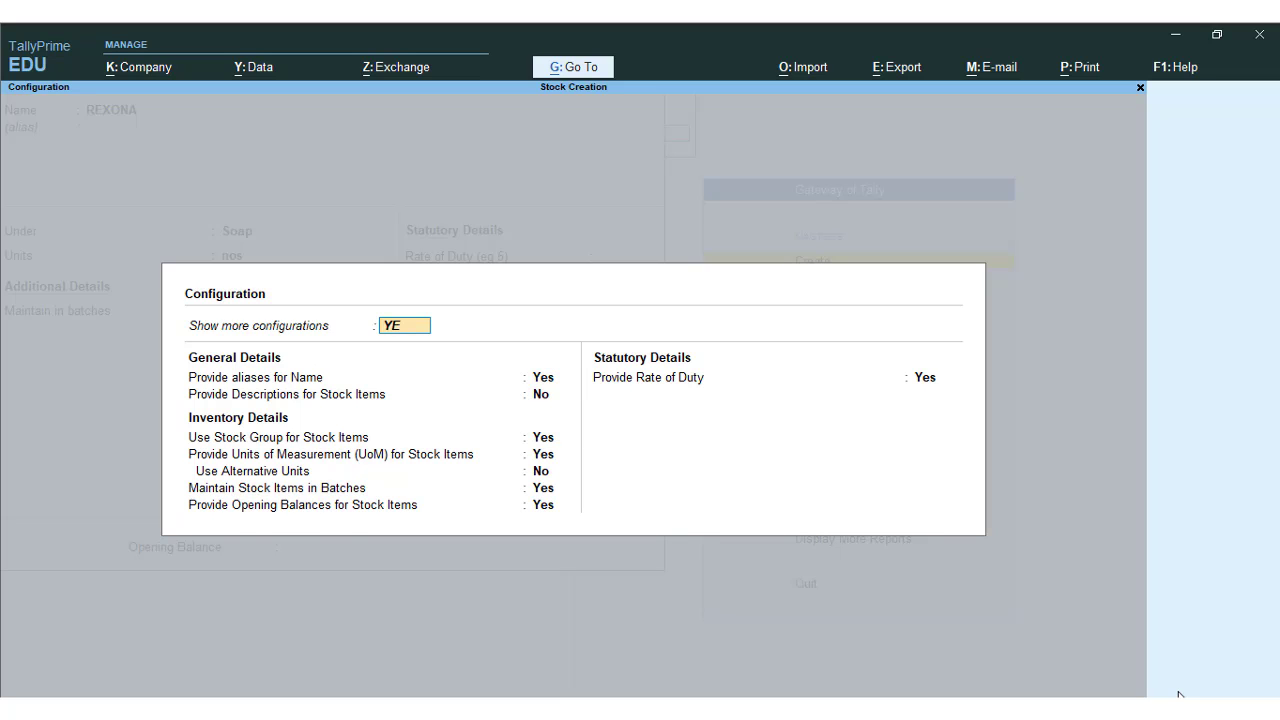
key(Return)
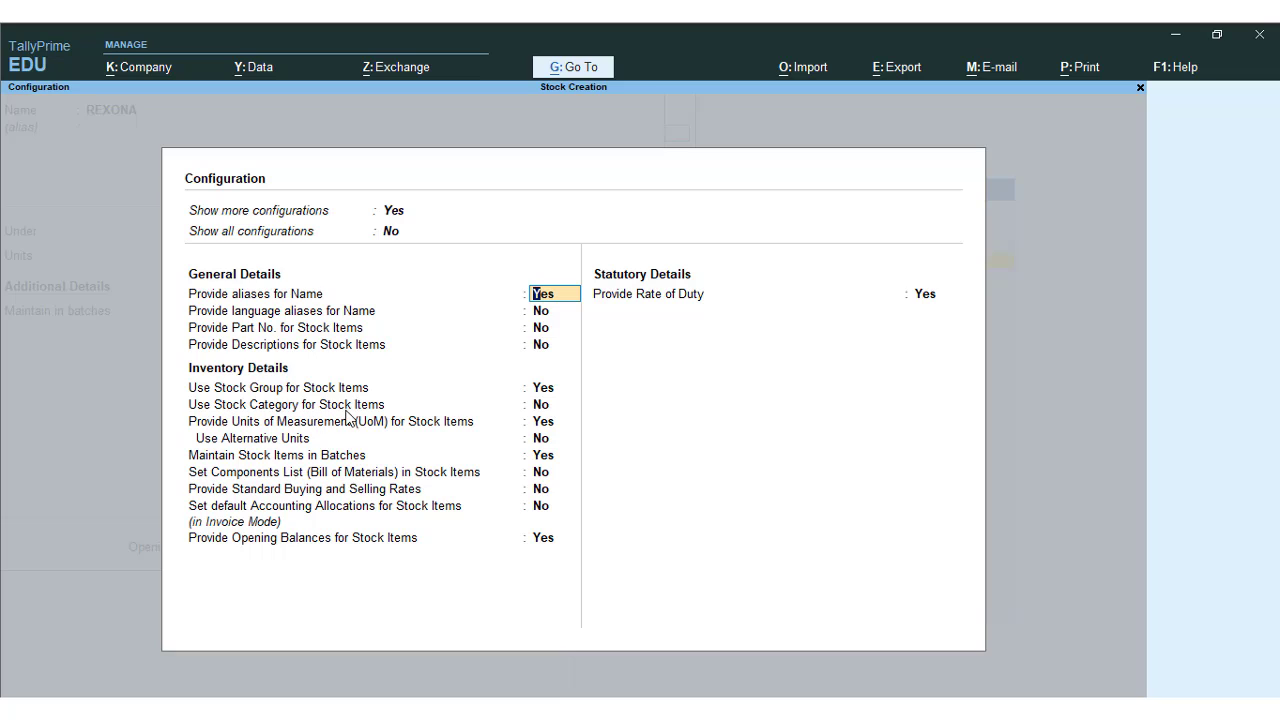
Step: Set Use Stock Category for Stock Items to Yes and accept the configuration
key(Down)
key(Down)
key(Down)
key(Down)
key(Down)
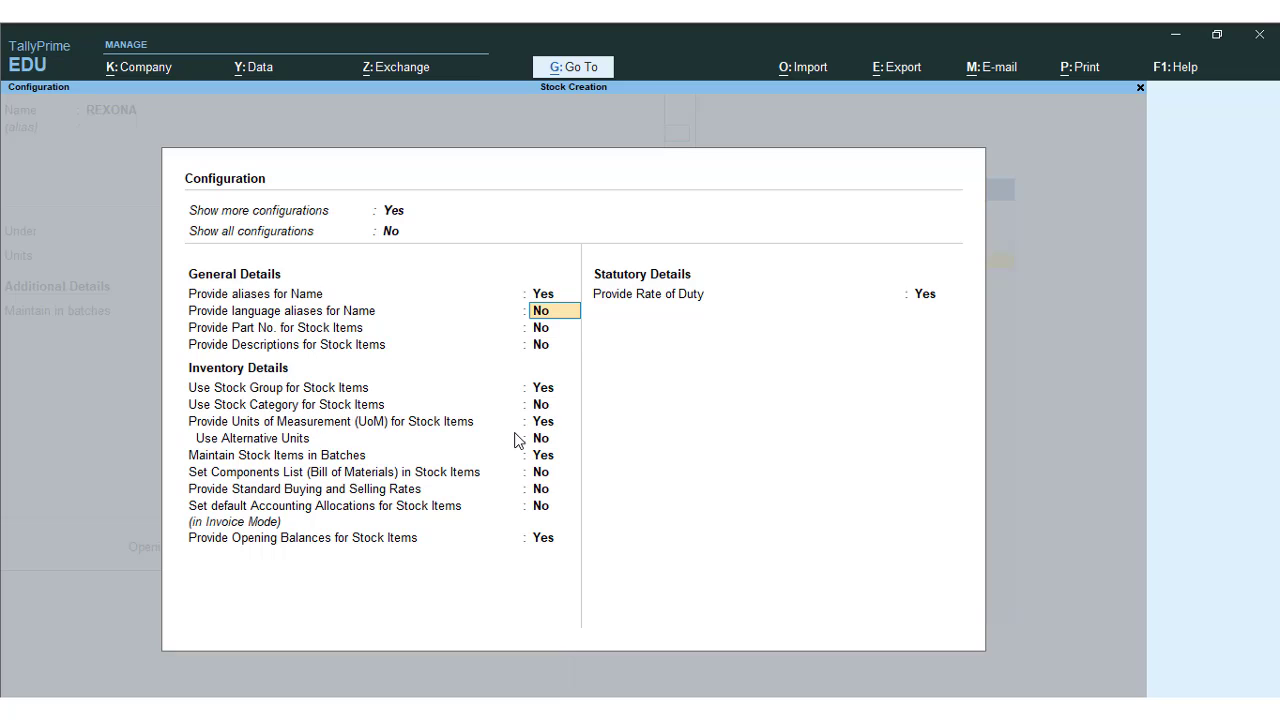
text(YES)
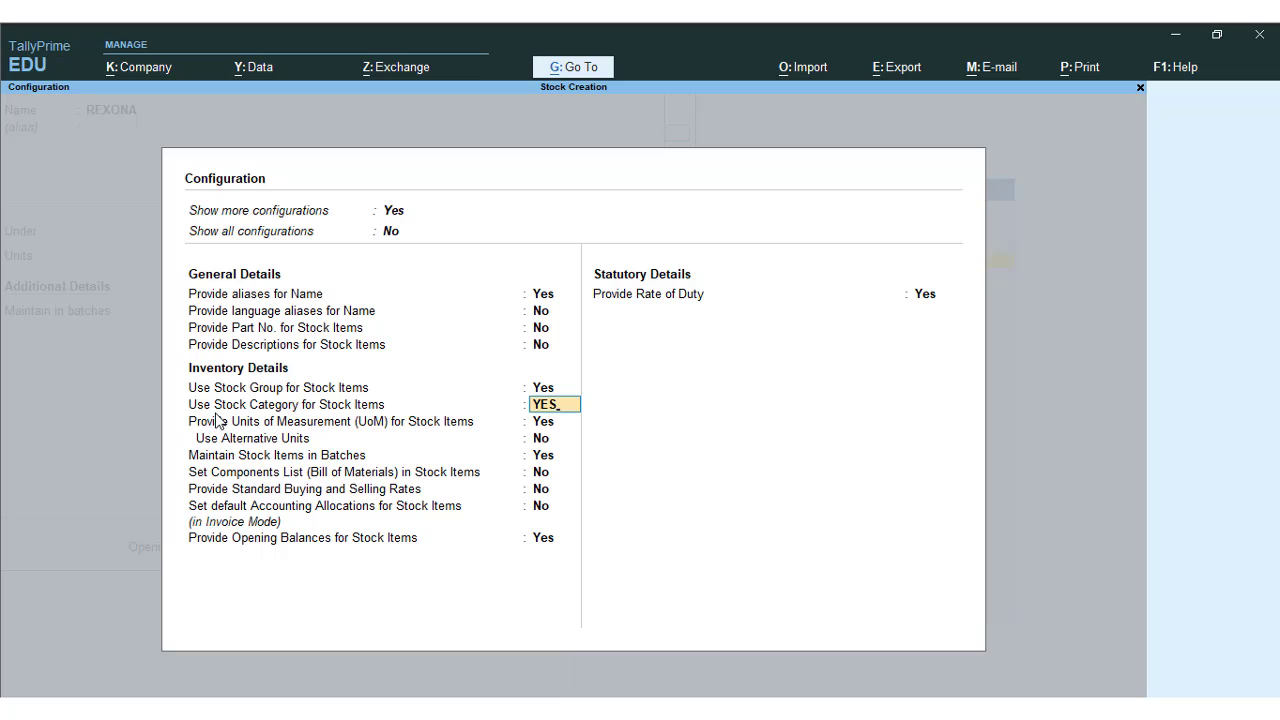
key(ctrl+a)
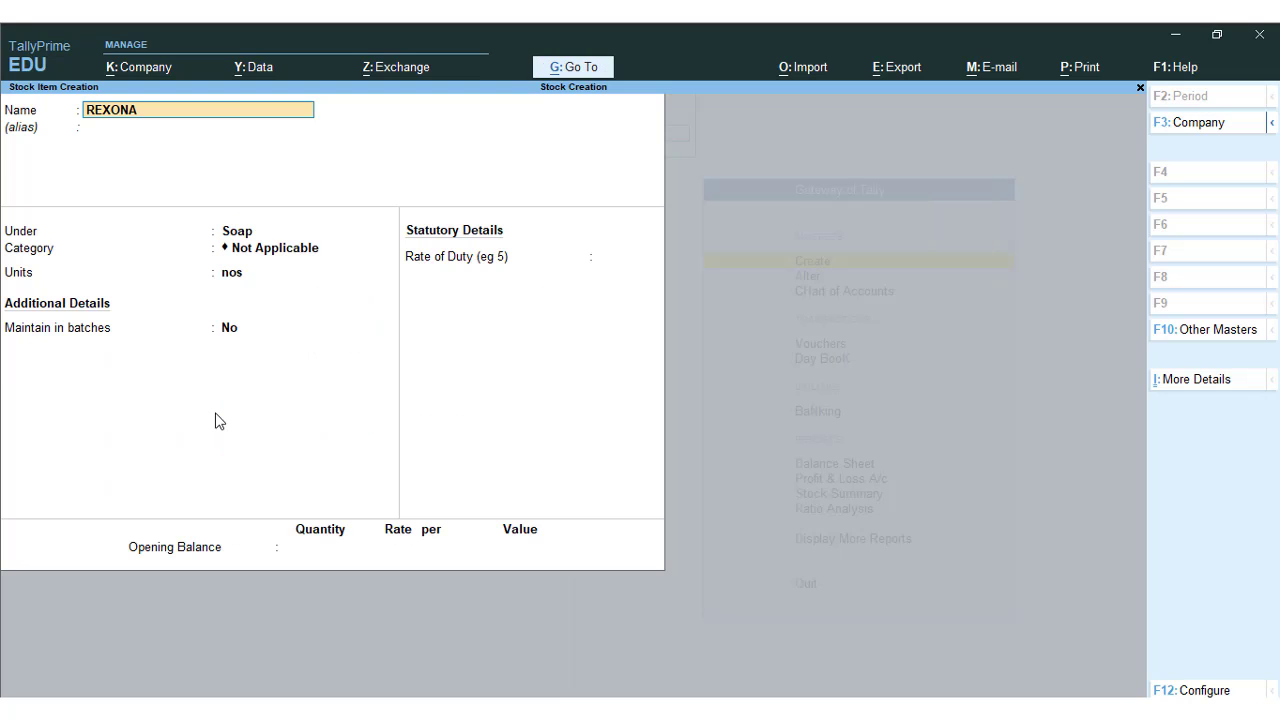
Step: Assign REXONA to the Hindustan category with unit nos, leaving batches at No and the rate of duty at 0
key(Return)
key(Return)
key(Return)
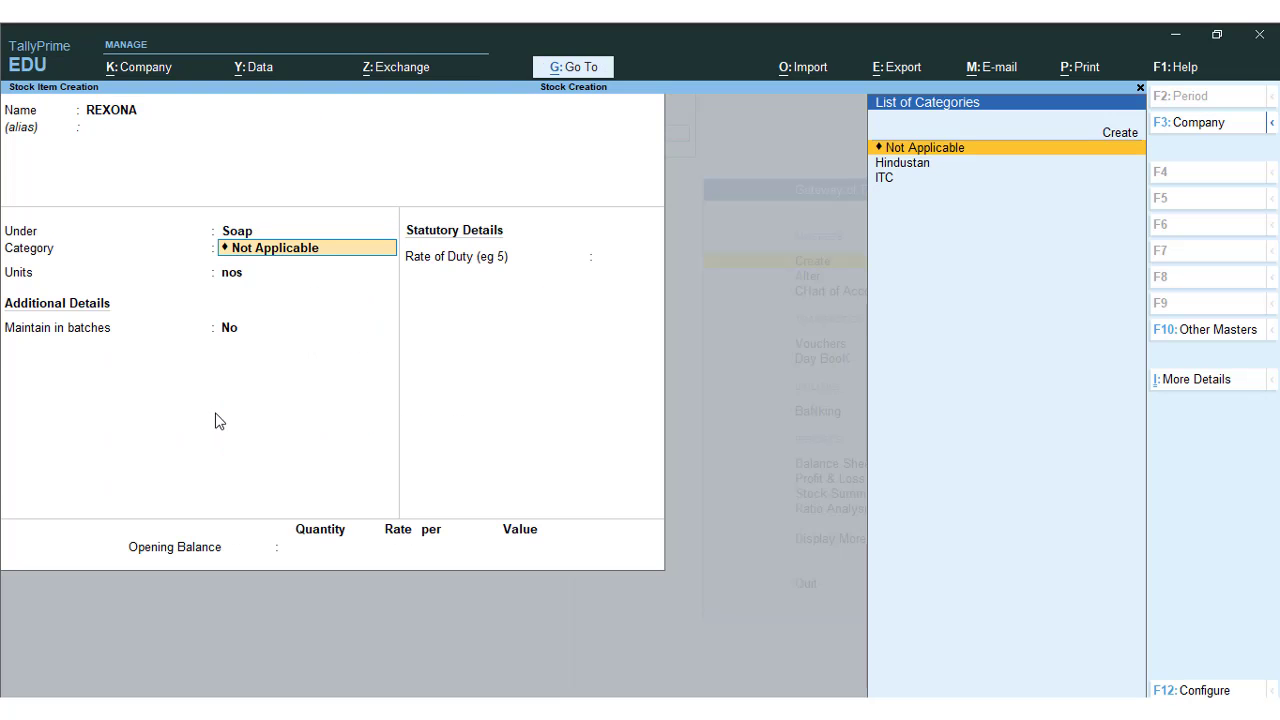
key(Down)
key(Return)
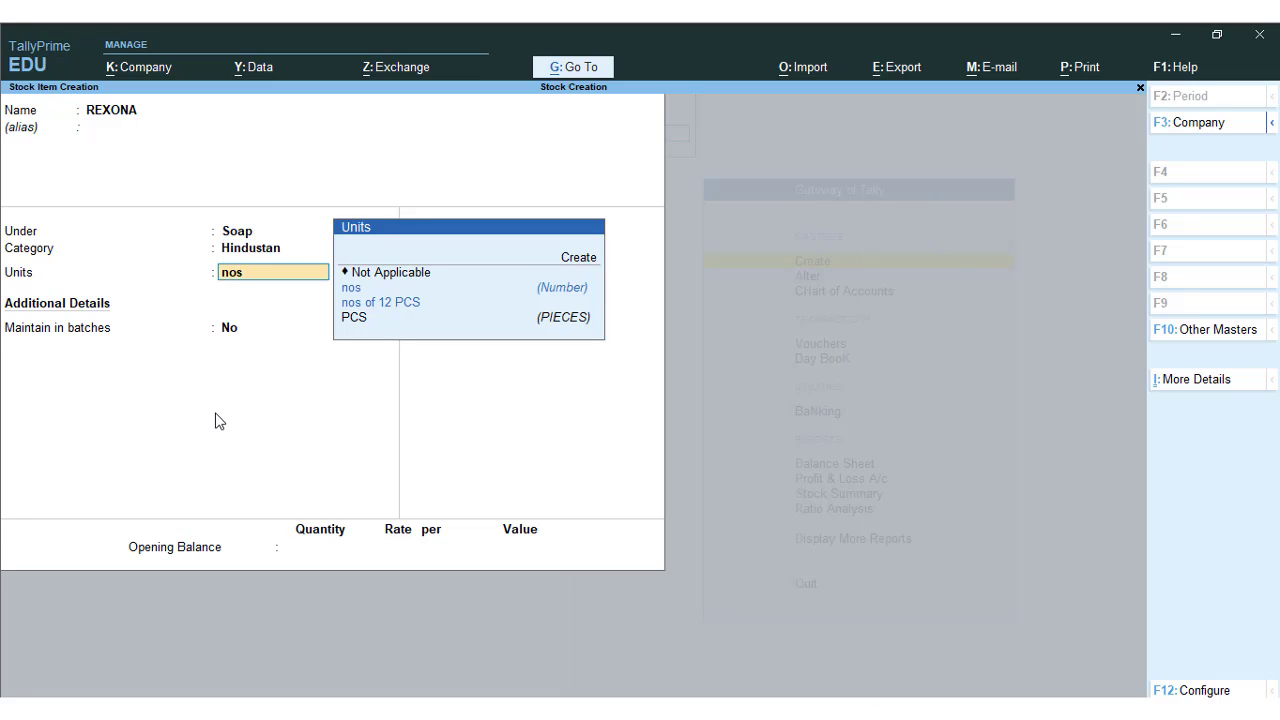
text(nos)
key(Return)
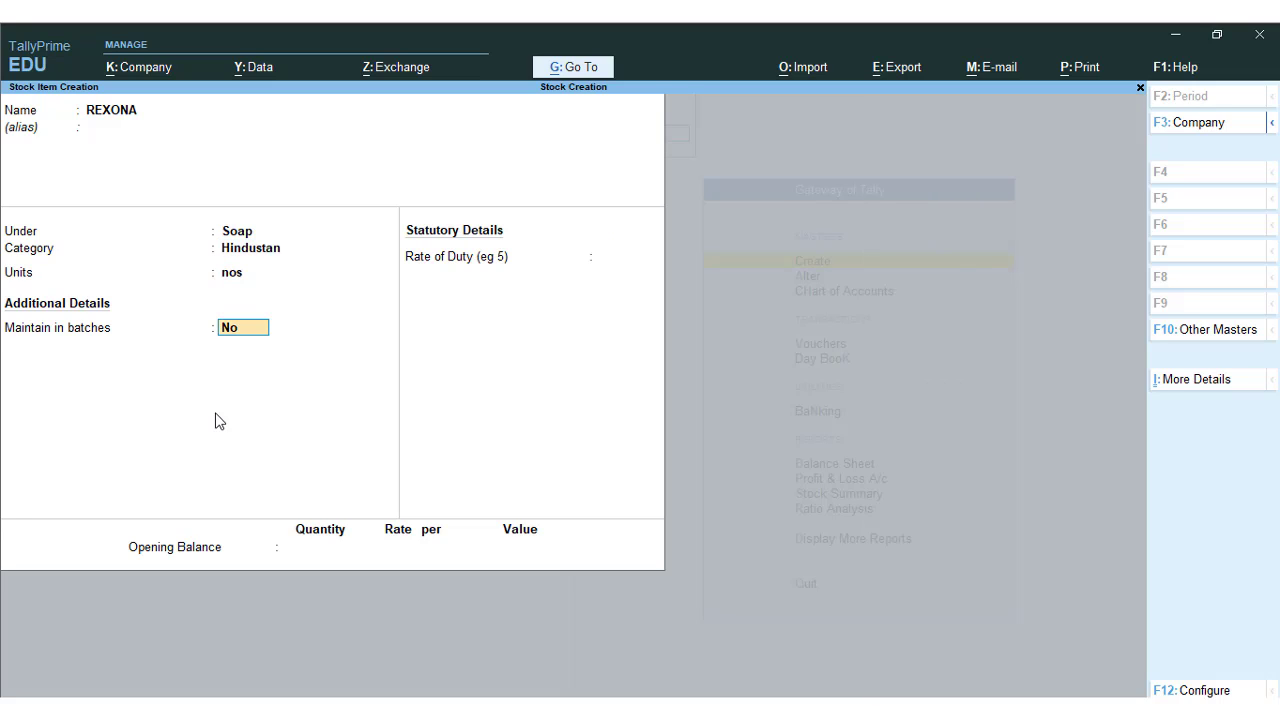
key(Return)
key(Return)
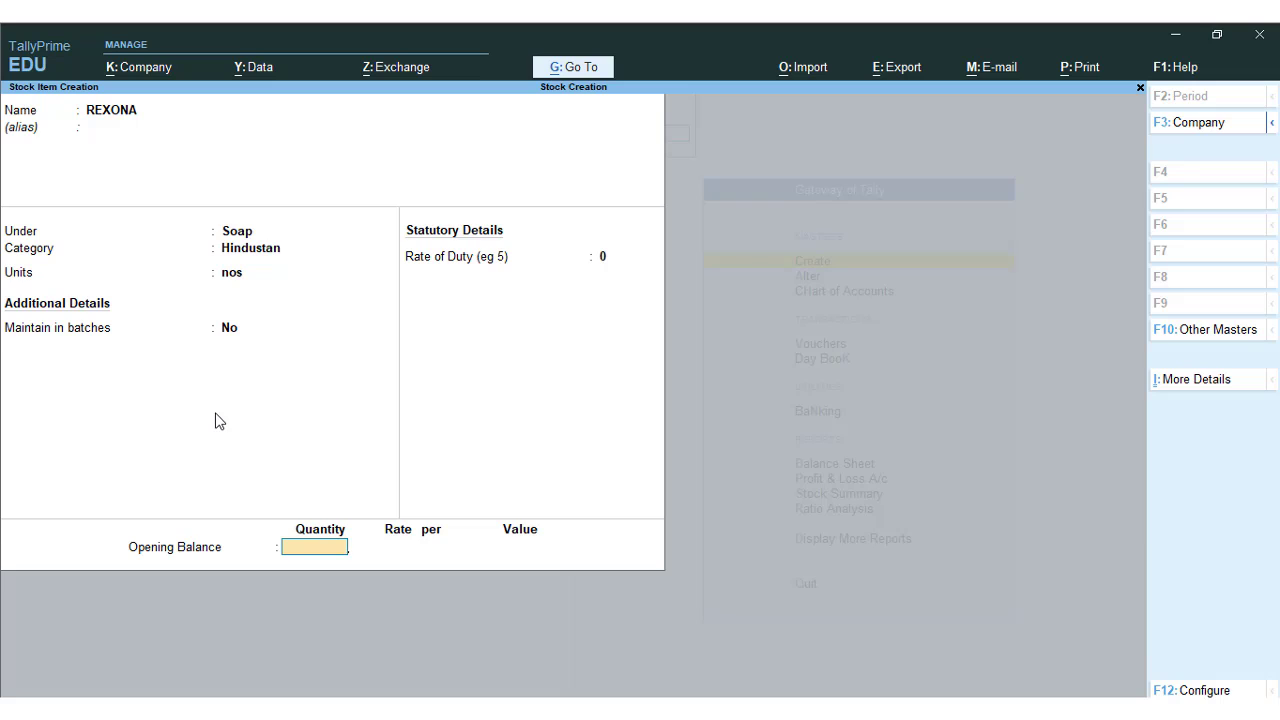
Step: Give REXONA an opening quantity of 50 nos and allocate 25 nos to godown G1 at a rate of 40
text(50)
key(Return)
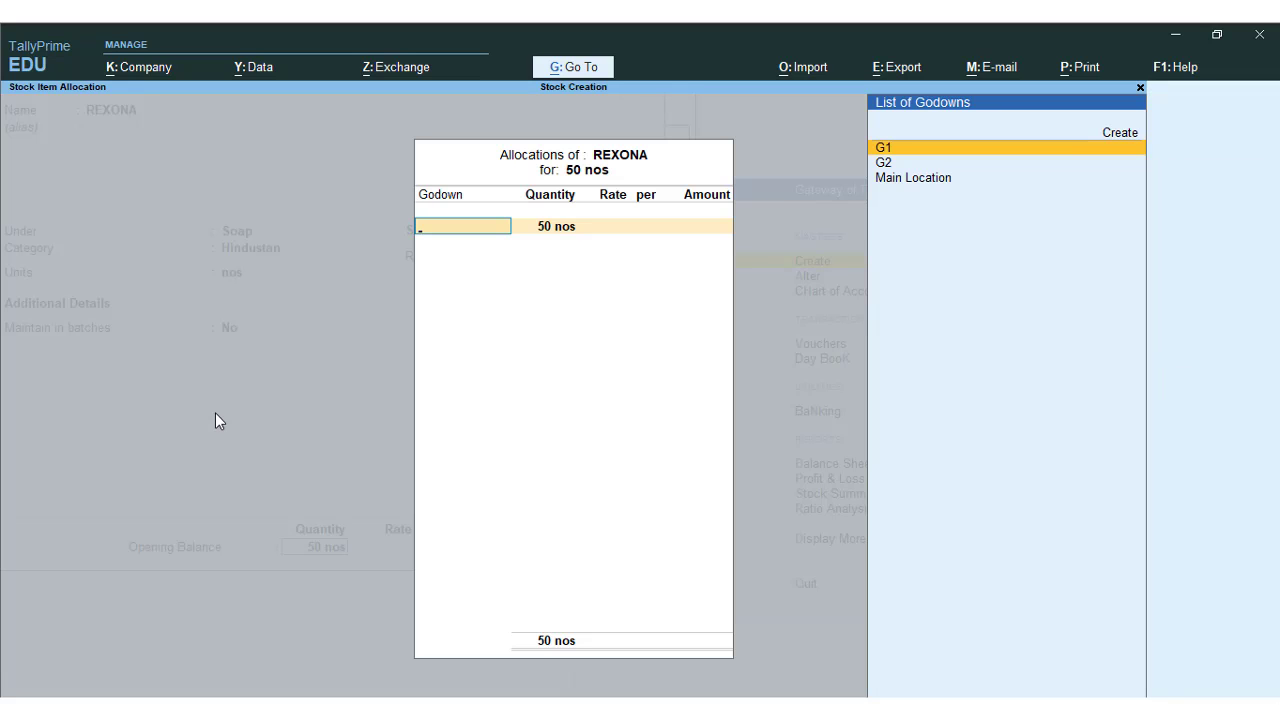
key(Return)
text(25)
key(Return)
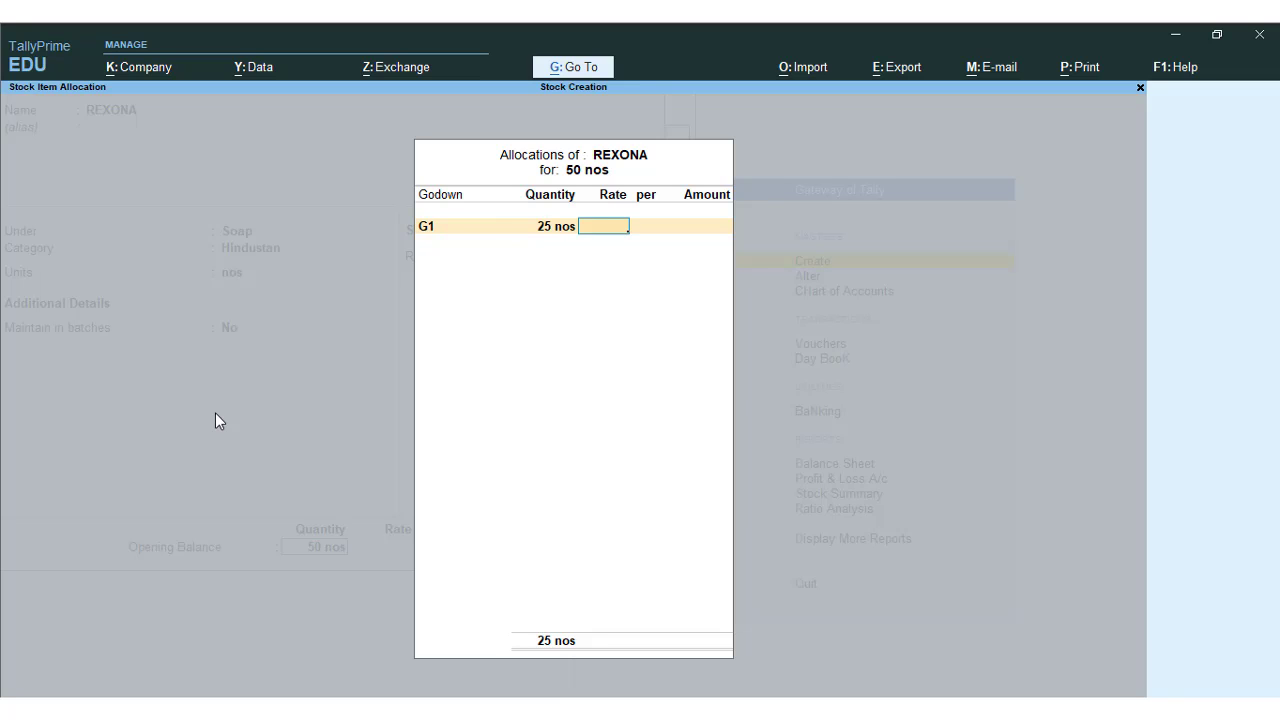
text(40)
key(Return)
key(Return)
key(Return)
Step: Allocate the remaining 25 nos of REXONA to godown G2 at a rate of 45 and close the allocation
text(G)
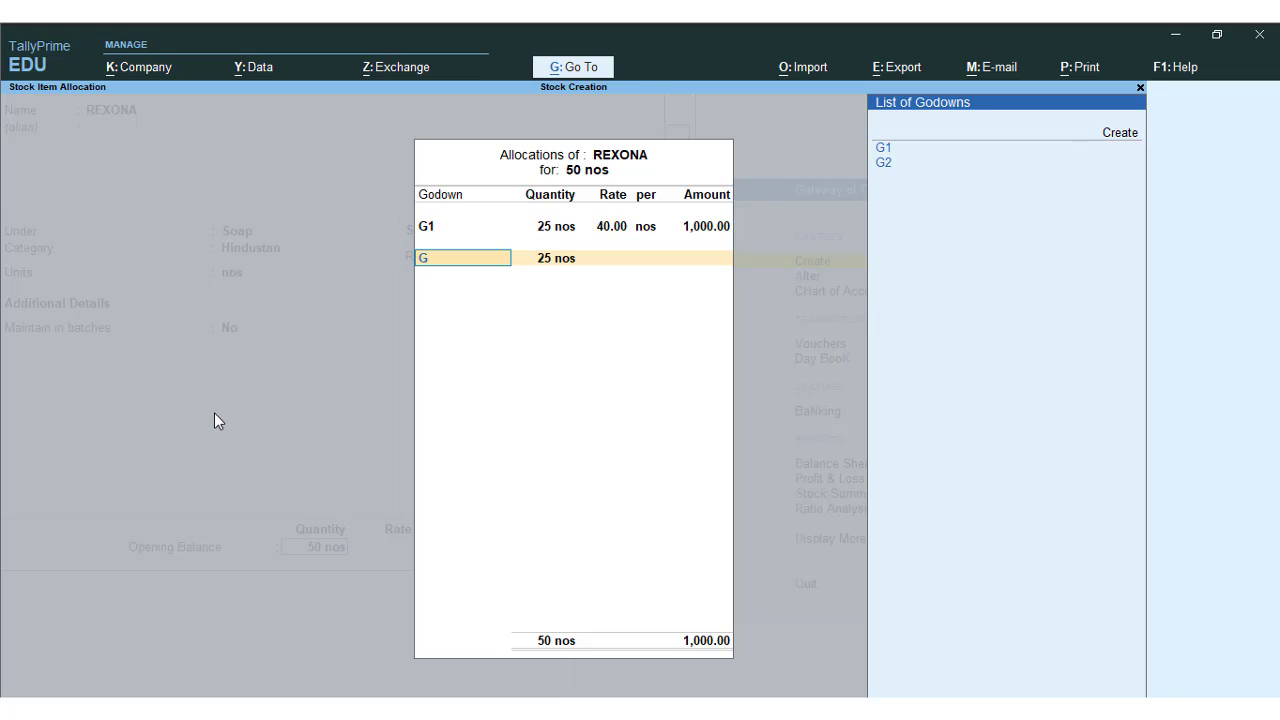
text(2)
key(Return)
key(Return)
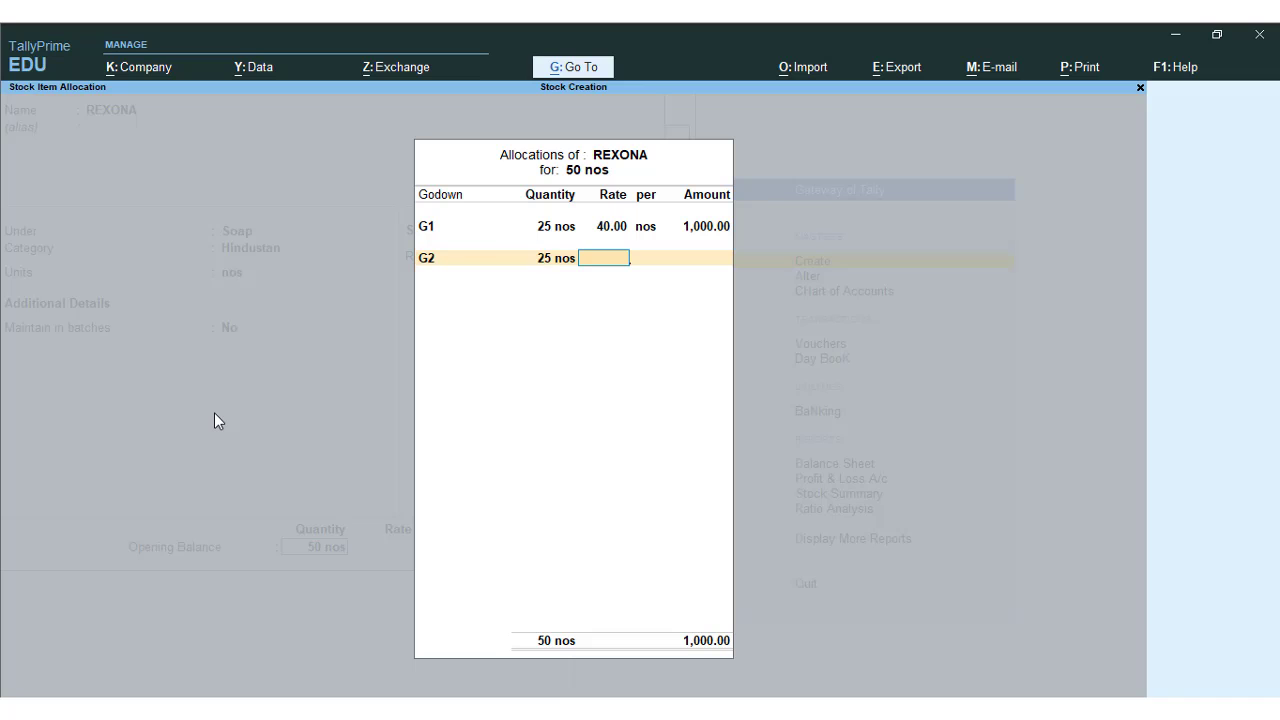
text(45)
key(Return)
key(Return)
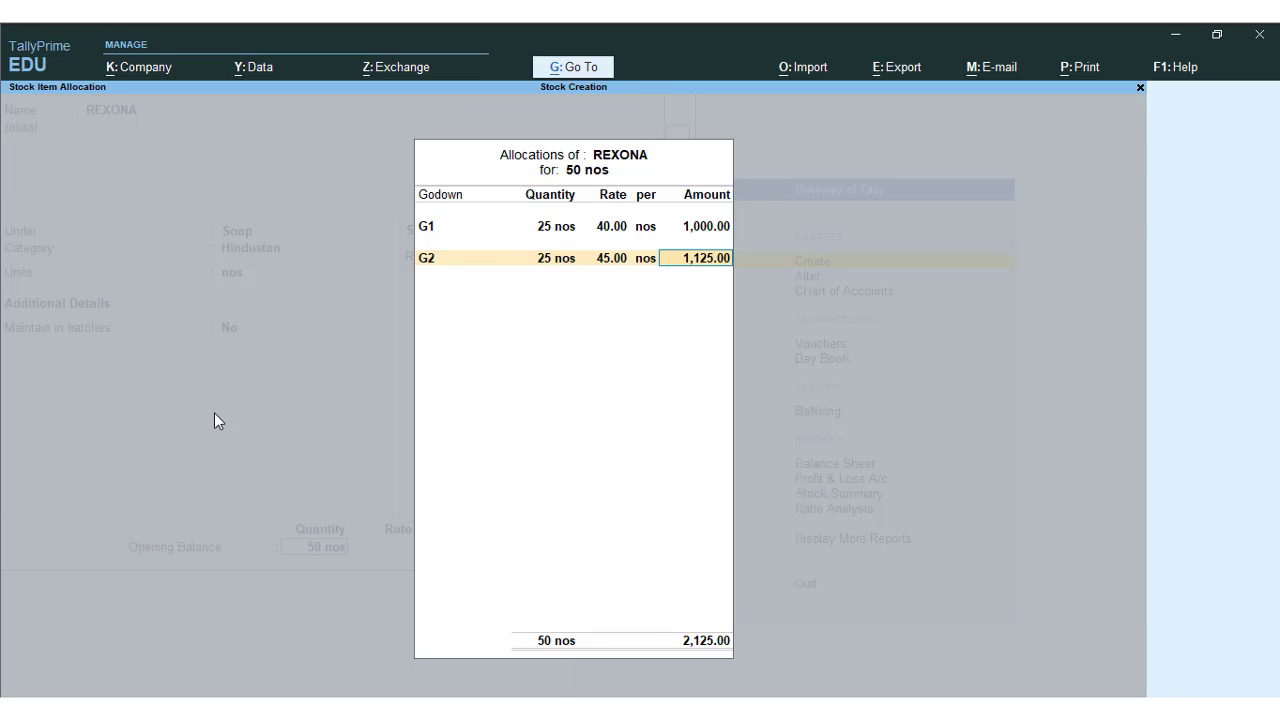
key(Return)
key(Return)
key(Escape)
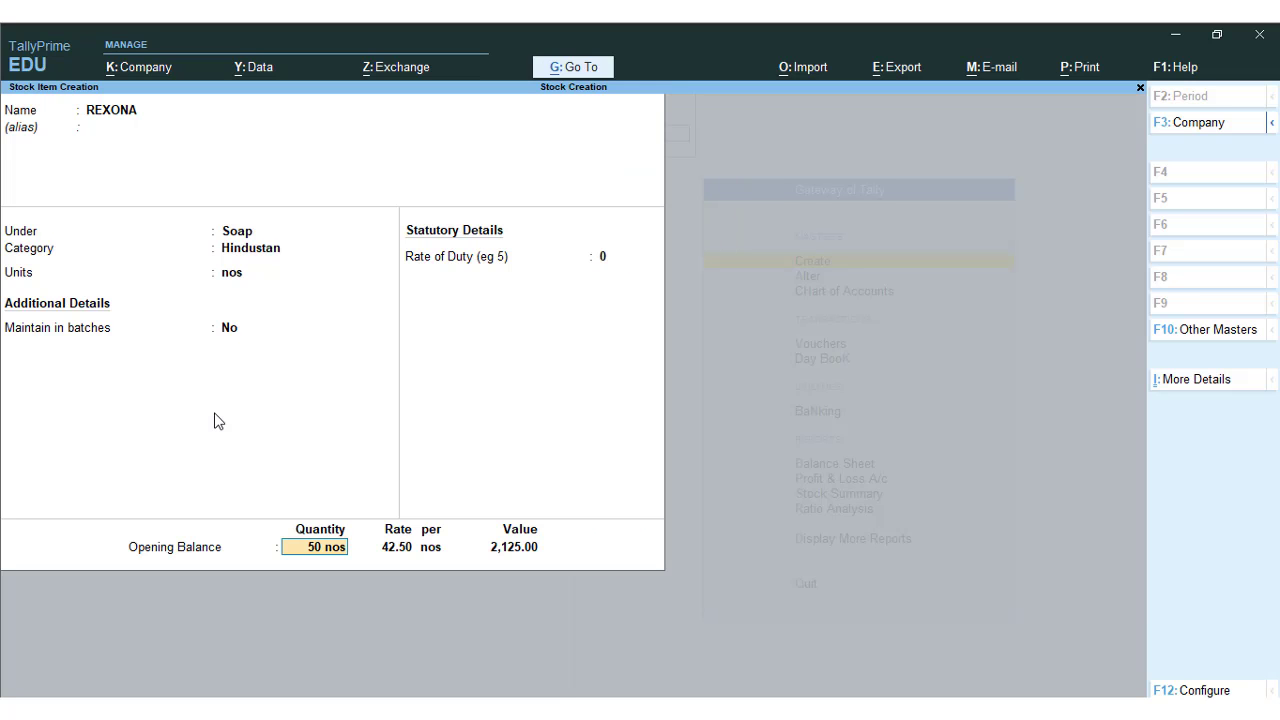
Step: Reopen REXONA's godown allocation, set the G2 rate to 40 and save the stock item
key(Return)
key(Return)
key(Return)
key(Return)
key(Return)
key(Return)
key(Return)
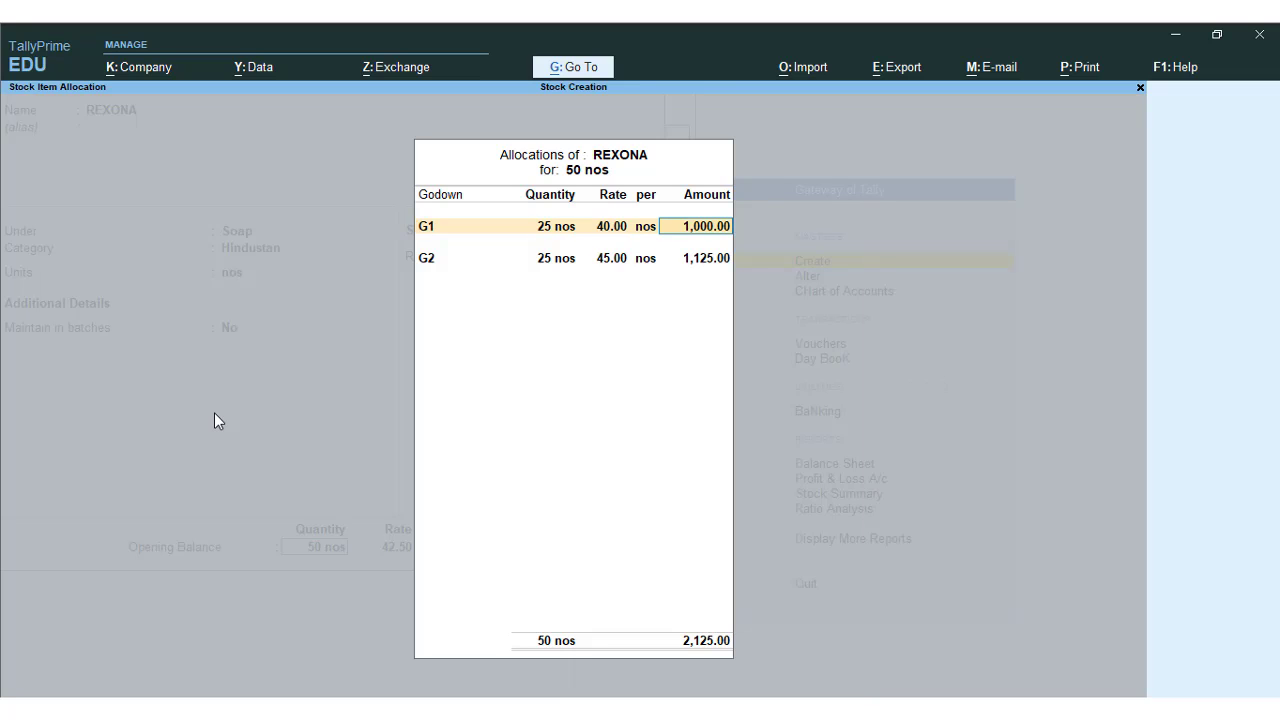
text(40)
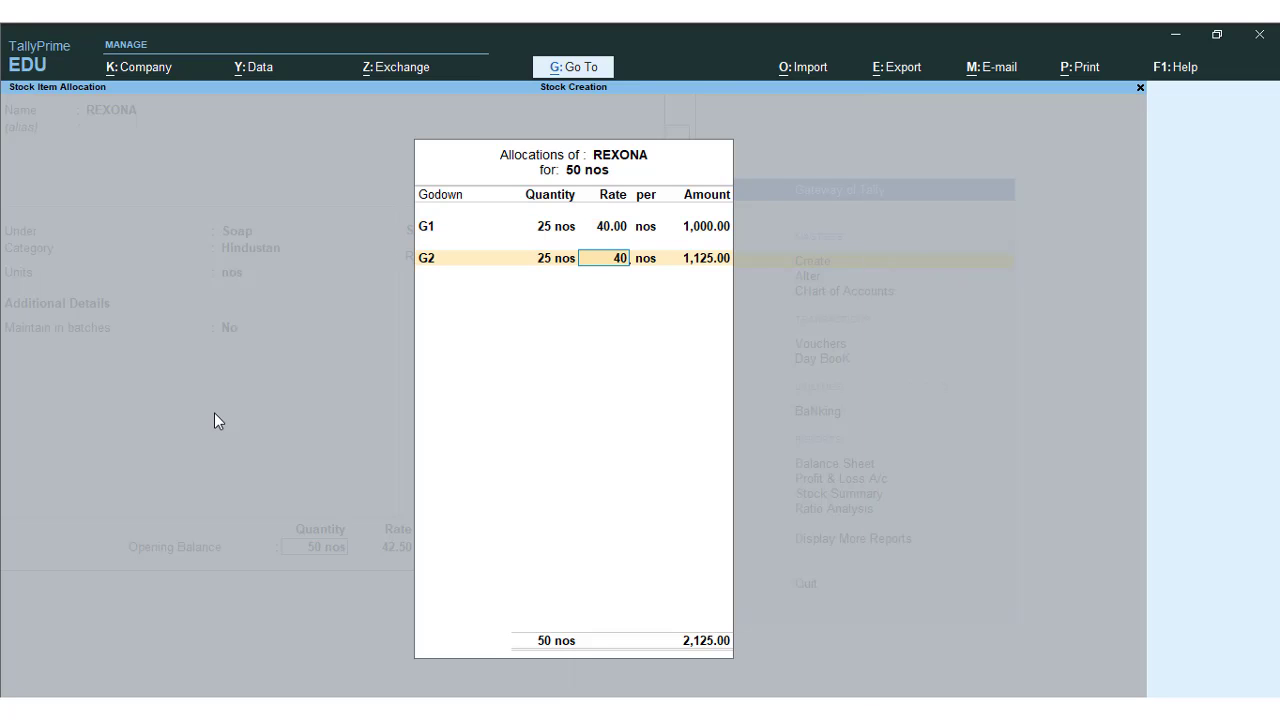
key(Return)
key(Return)
key(Return)
key(y)
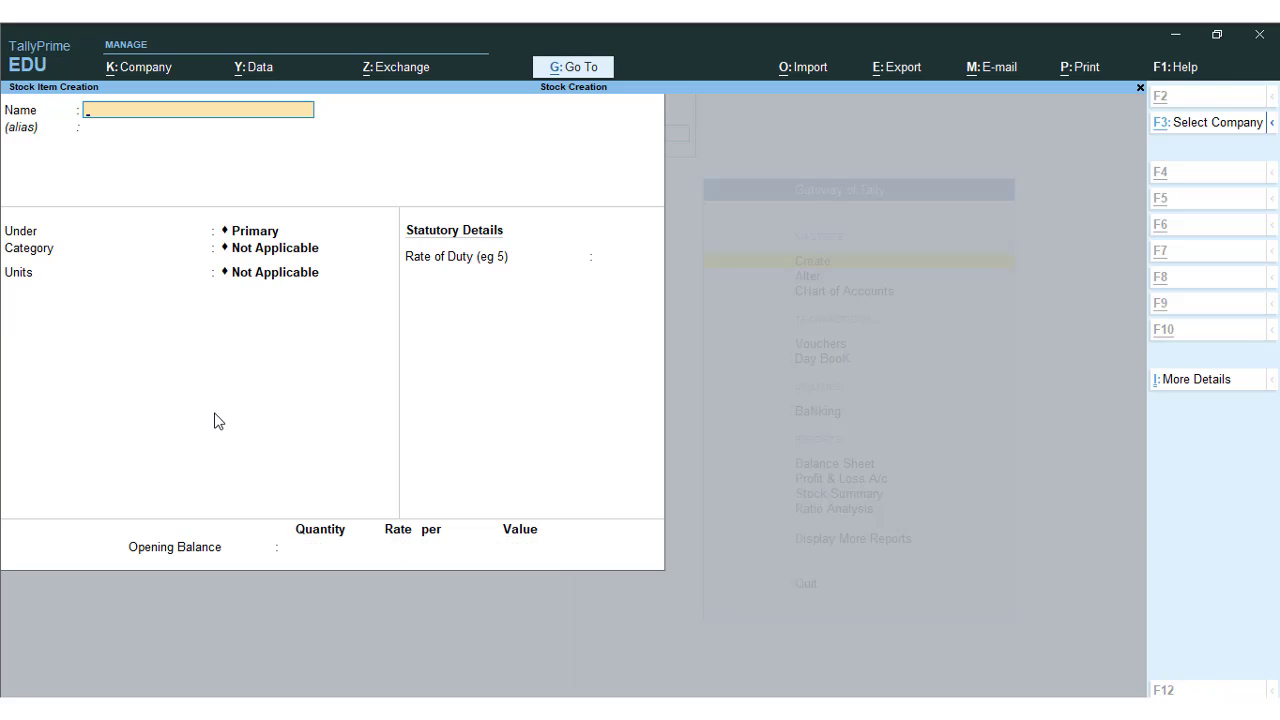
Step: Check the item list in the Word document and start a stock item named LUX under the Soap group in TallyPrime
key(alt+Tab)
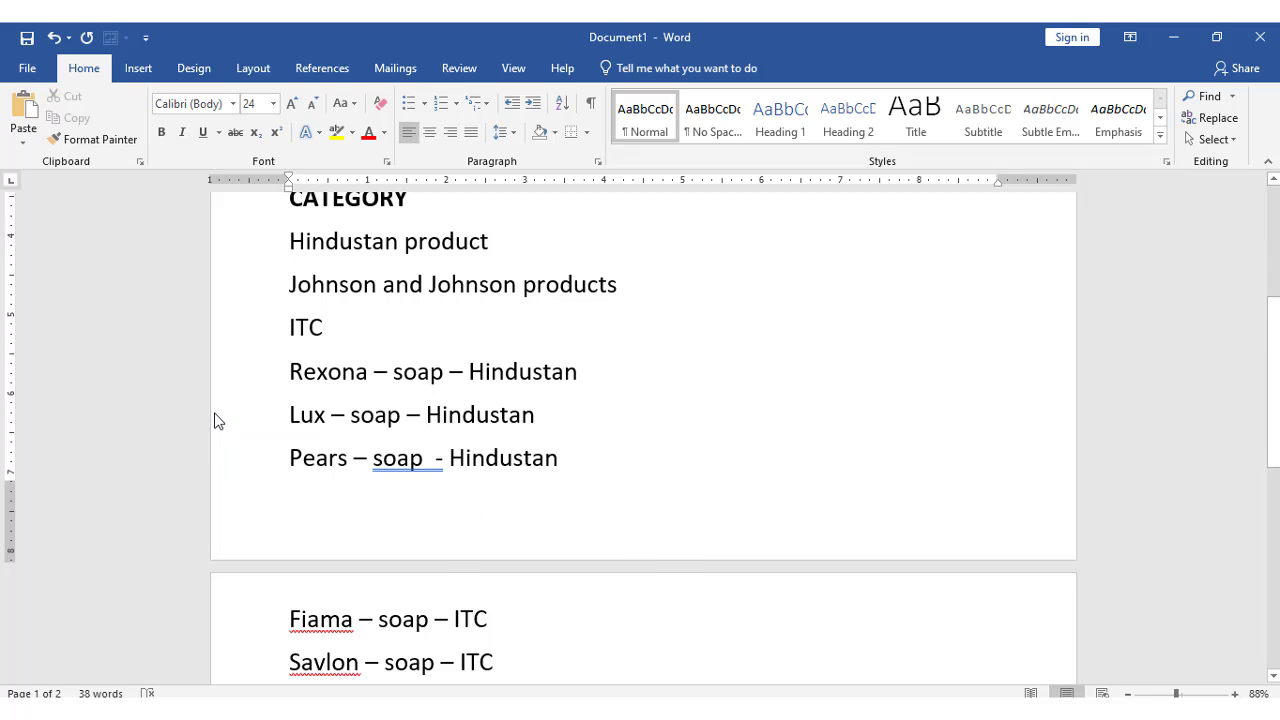
key(alt+Tab)
text(LUX)
key(Return)
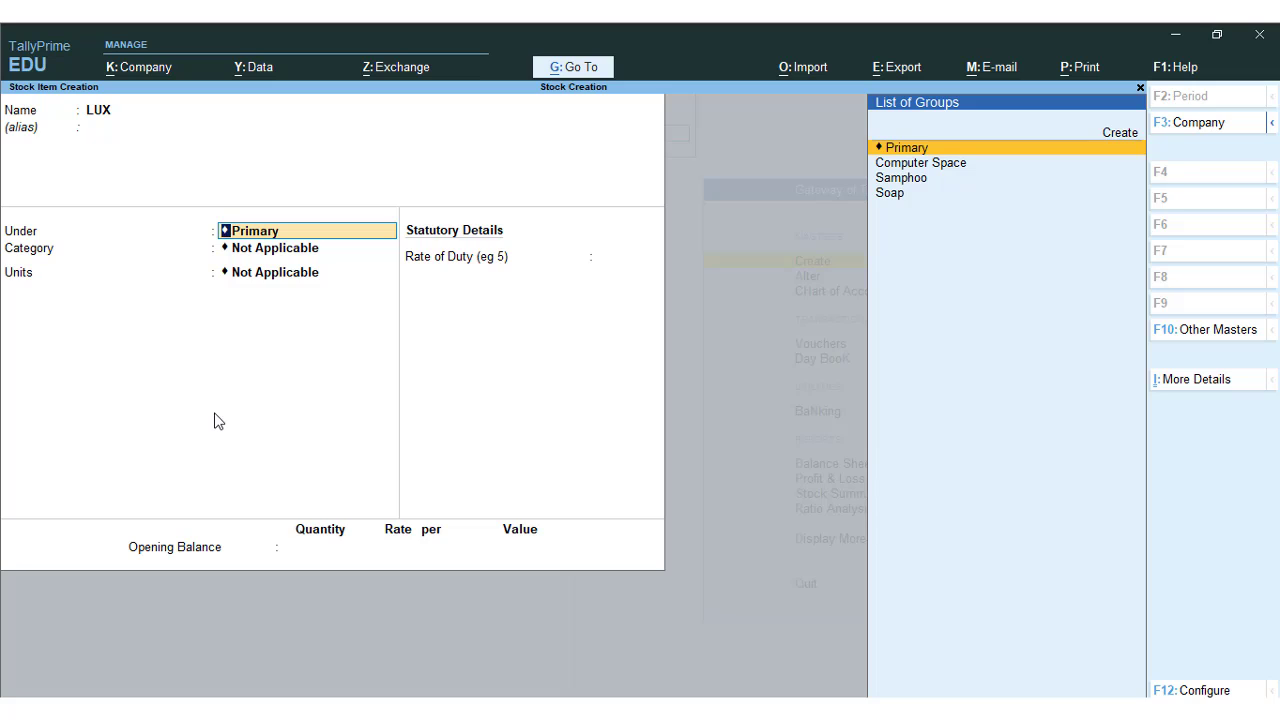
key(Down)
key(Down)
key(Down)
key(Return)
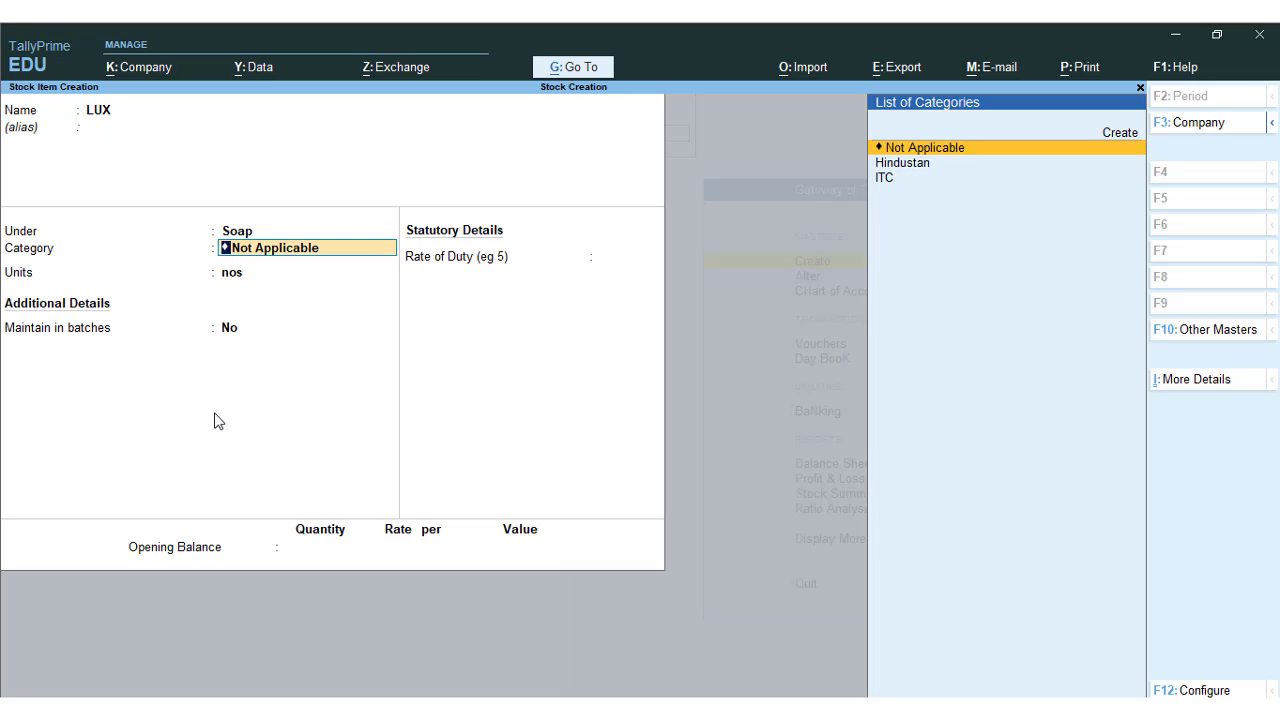
Step: Assign LUX to the Hindustan category with unit nos, leaving batches at No and the rate of duty at 0
key(Down)
key(Down)
key(Up)
key(Return)
key(Down)
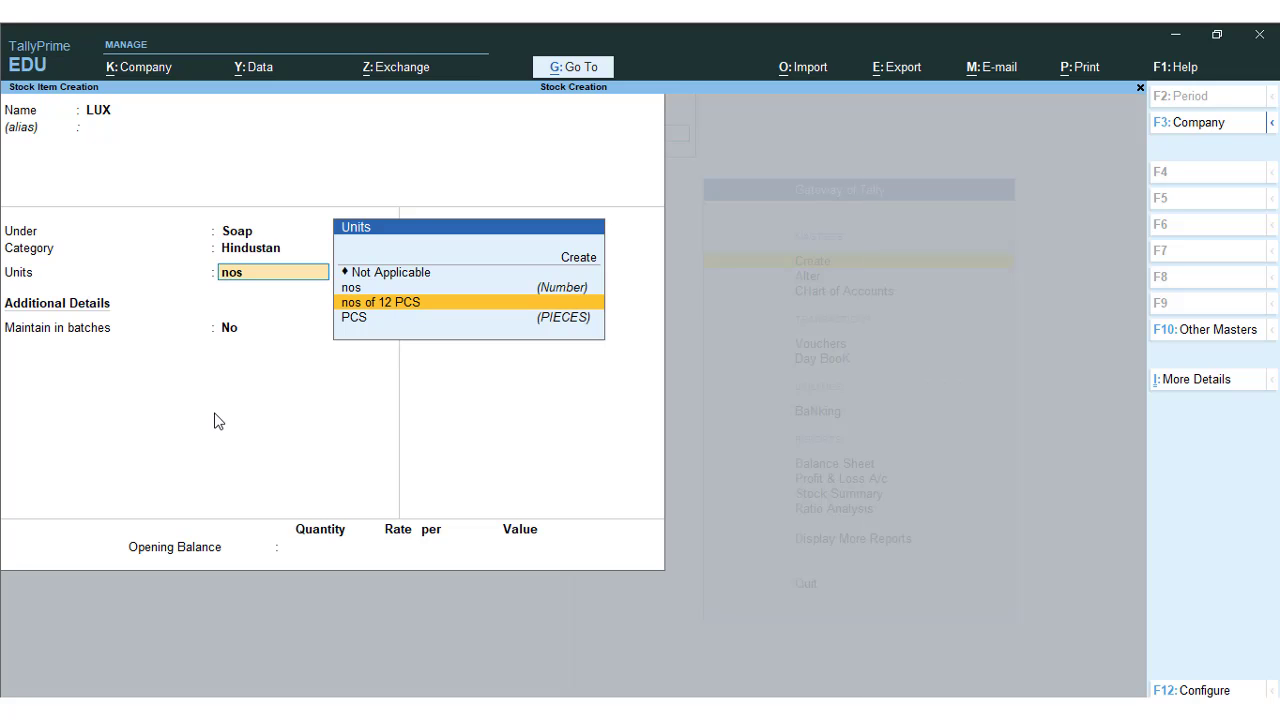
key(Up)
key(Return)
key(Return)
key(Return)
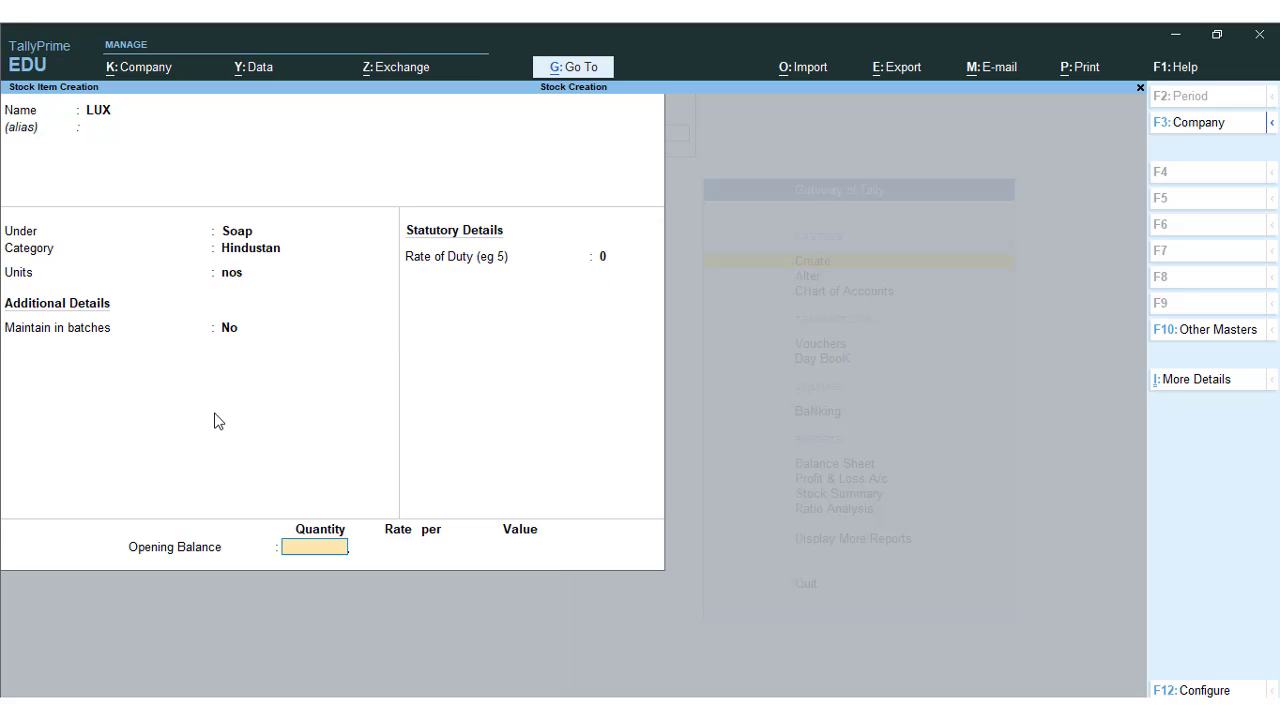
Step: Give LUX an opening quantity of 100 nos and allocate 25 nos to godown G1 at a rate of 30
text(100)
key(Return)
text(2)
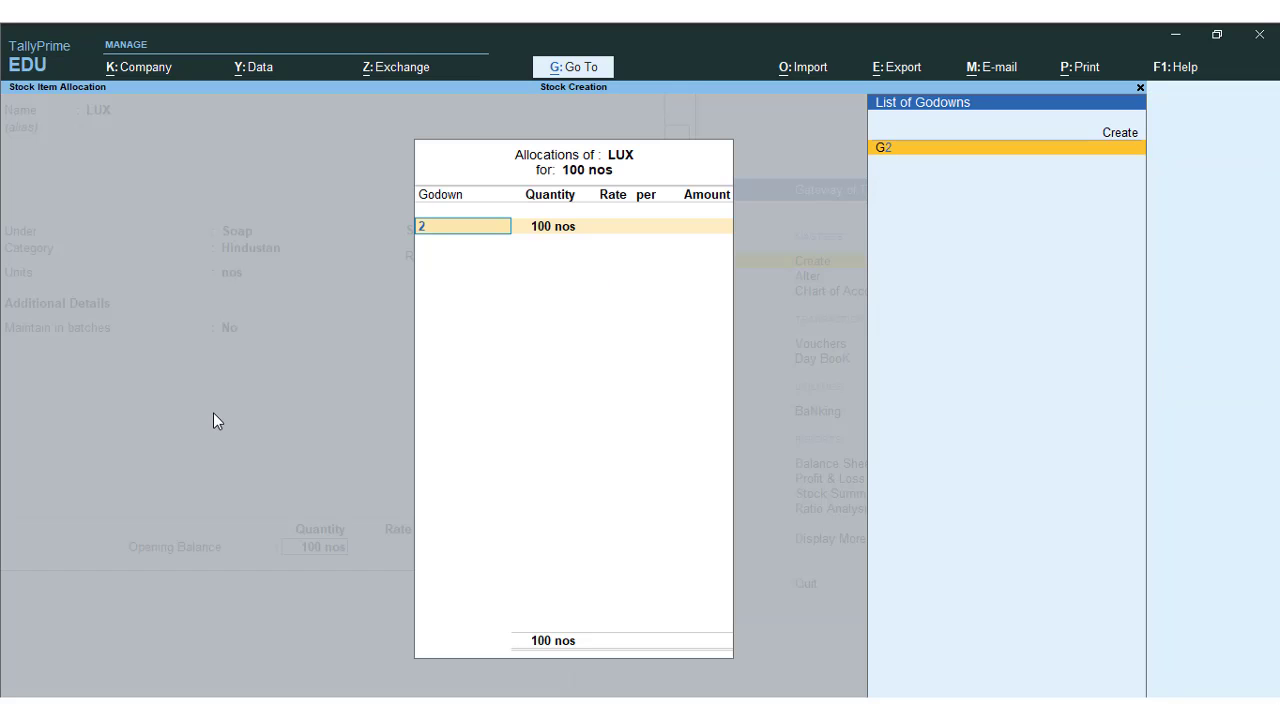
key(BackSpace)
key(Return)
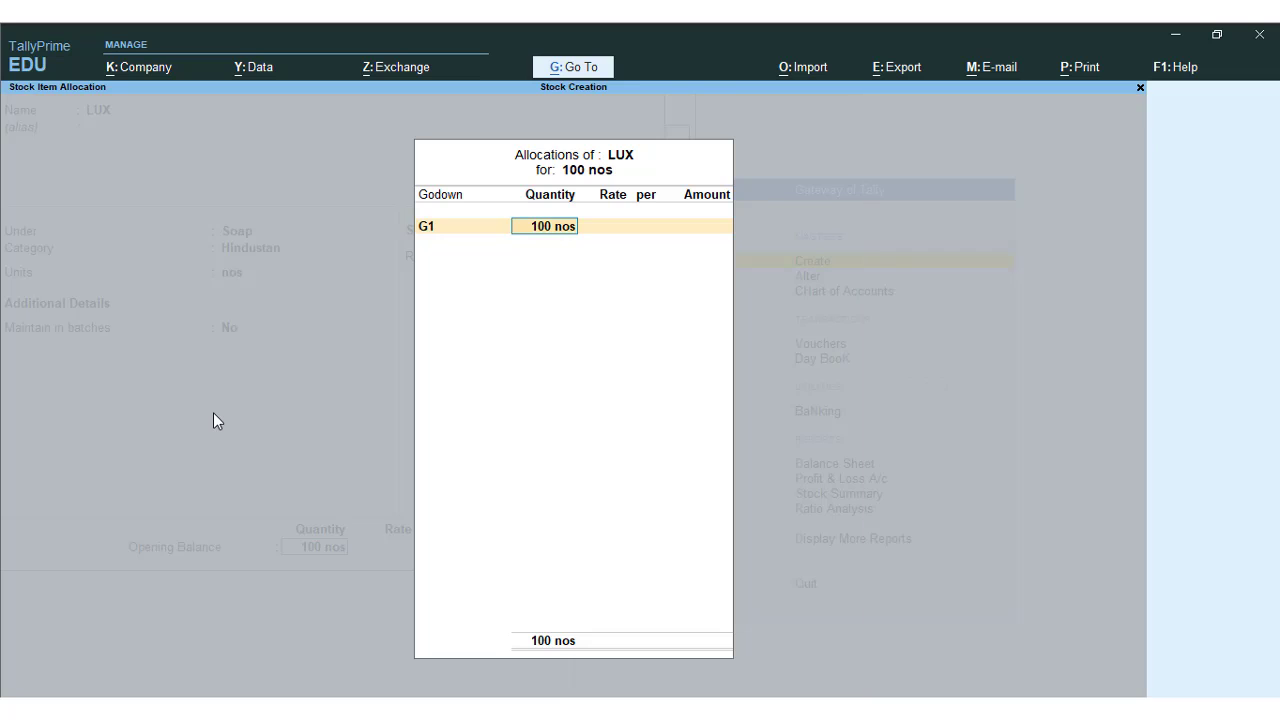
text(25)
key(Return)
text(30)
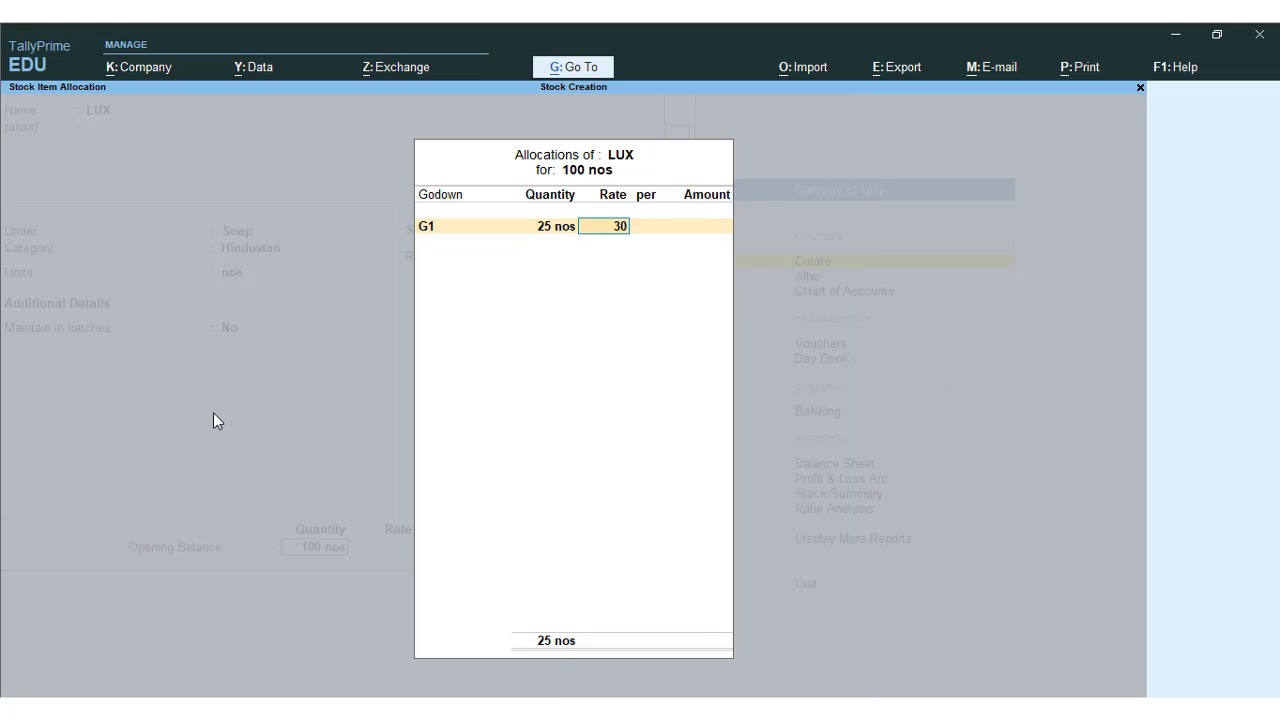
key(Return)
key(Return)
key(Return)
Step: Allocate the remaining 75 nos of LUX to godown G2 at a rate of 30 and save the stock item
text(2)
key(Return)
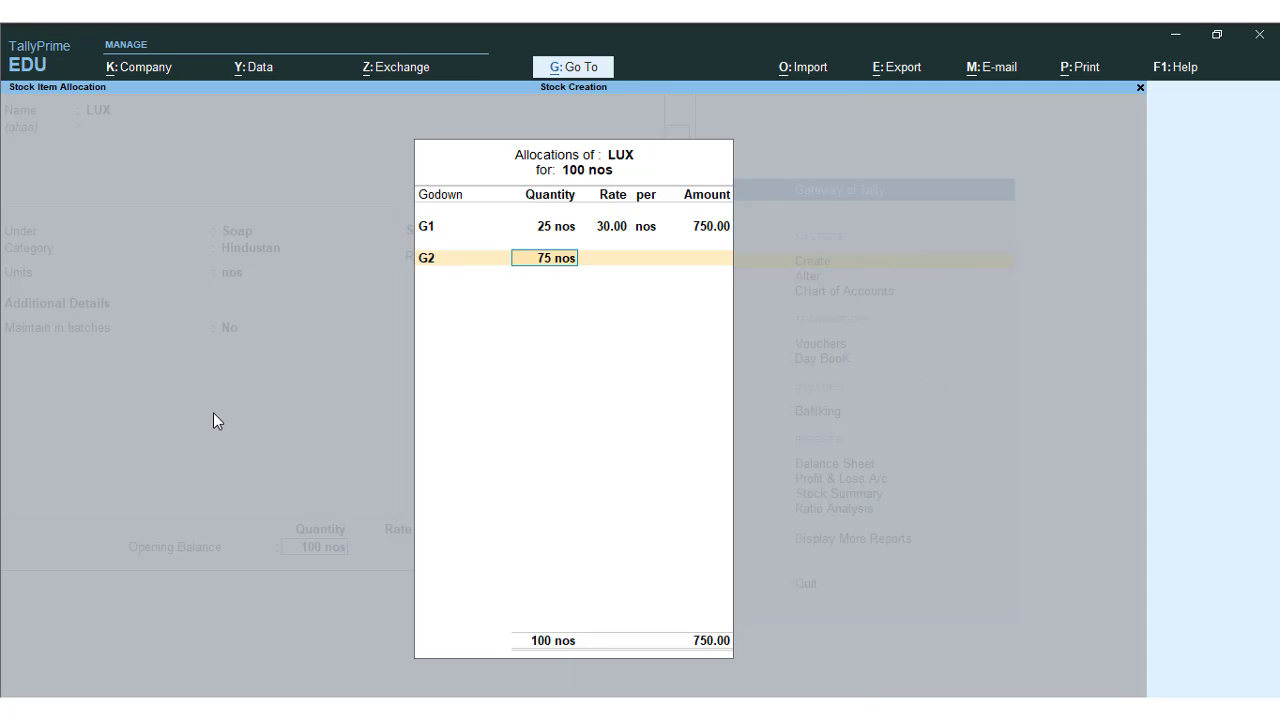
key(Return)
text(30)
key(Return)
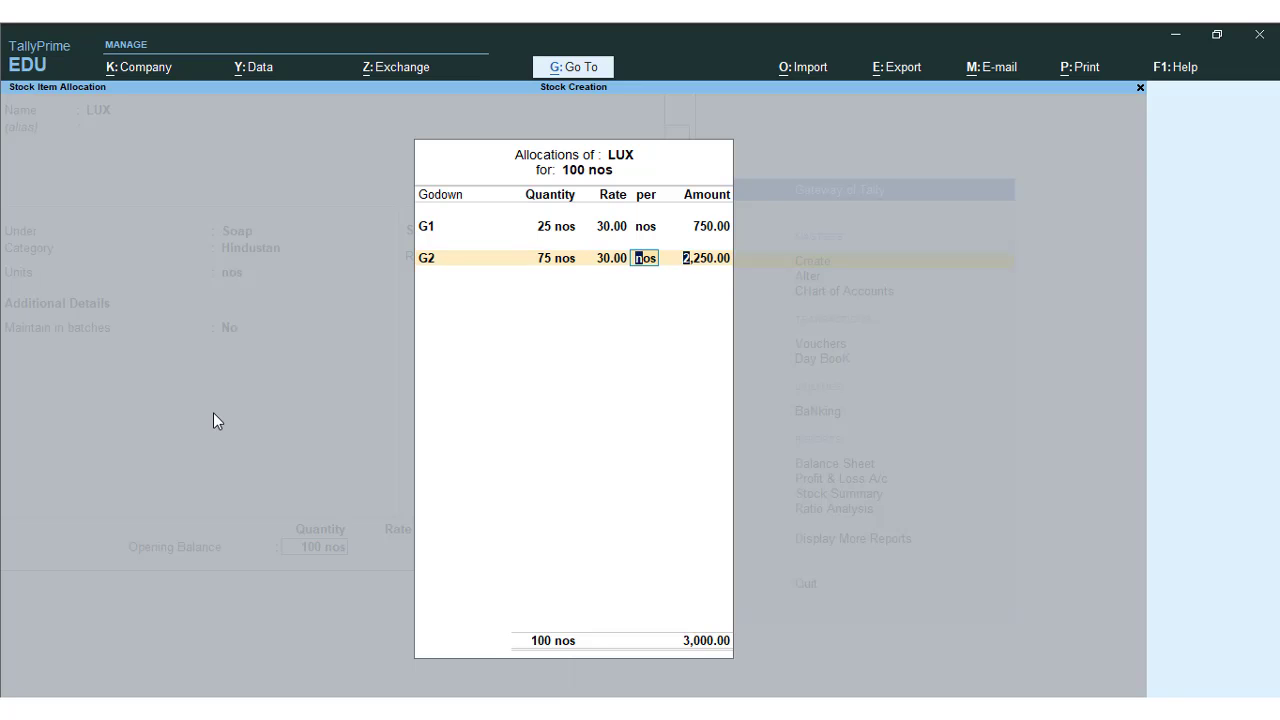
key(Return)
key(Return)
key(y)
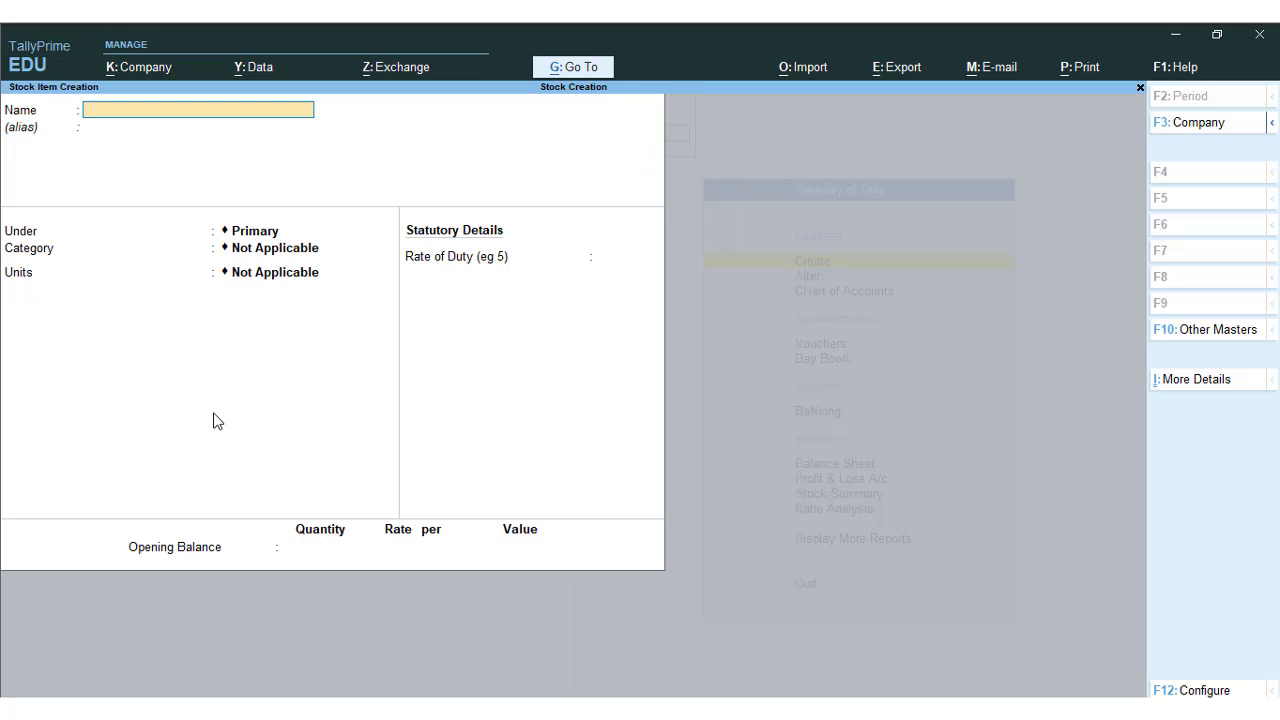
Step: Name the new stock item CLINIC ALL CLEAR, leaving its alias empty
text(CLEA)
text(NIC)
key(BackSpace)
key(BackSpace)
key(BackSpace)
key(BackSpace)
key(BackSpace)
key(BackSpace)
text(INIC ALL CLEAR SHA)
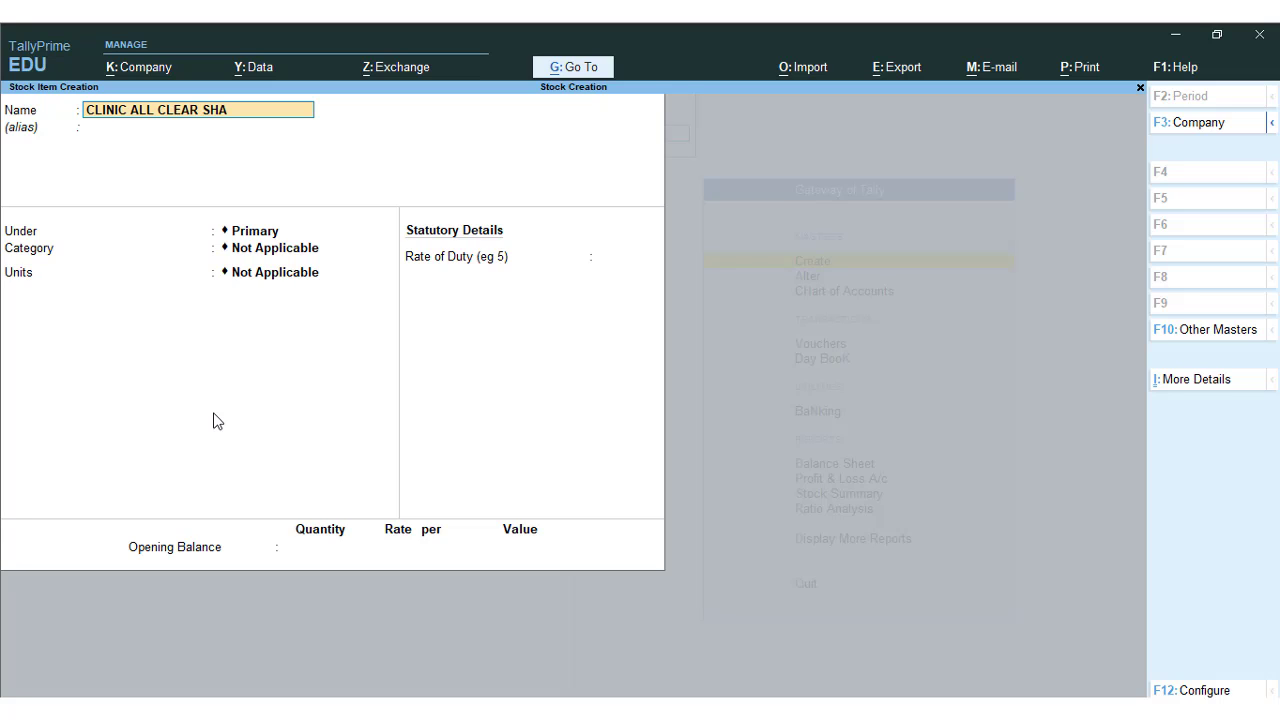
key(BackSpace)
key(BackSpace)
key(Return)
key(Return)
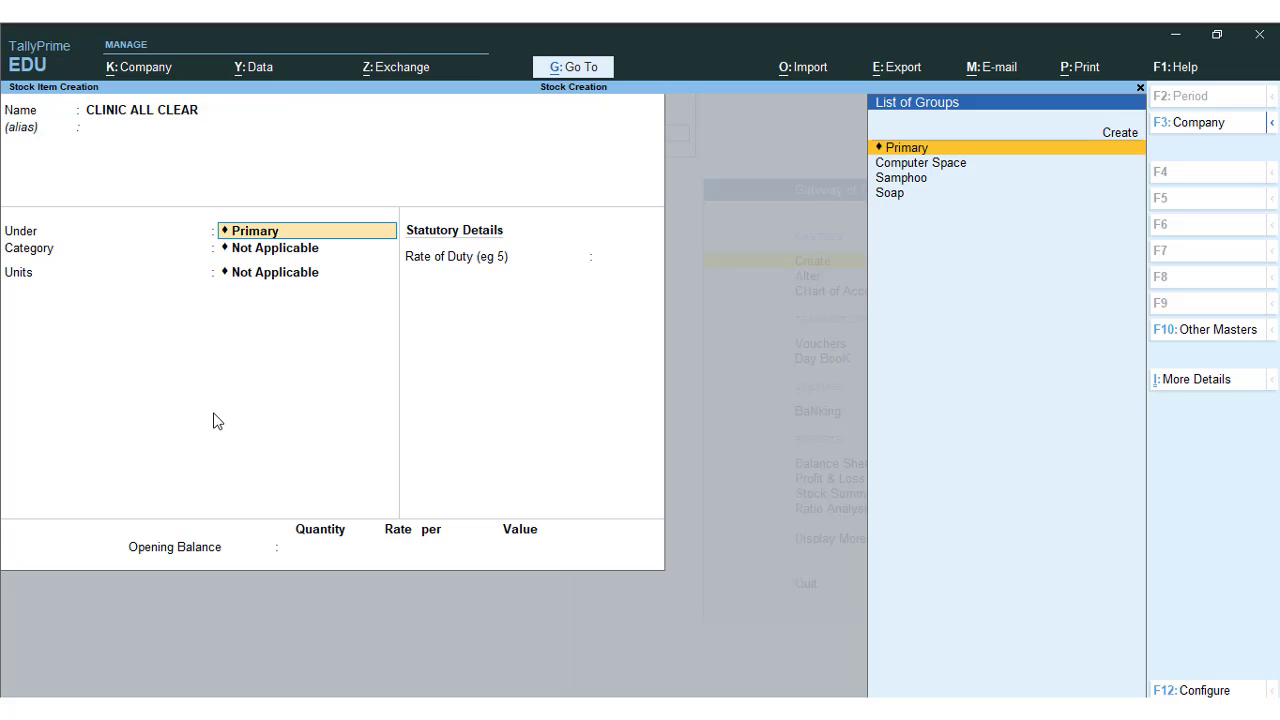
Step: Place CLINIC ALL CLEAR under the Samphoo group and assign it to the Hindustan category
key(Down)
key(Down)
key(Return)
key(Down)
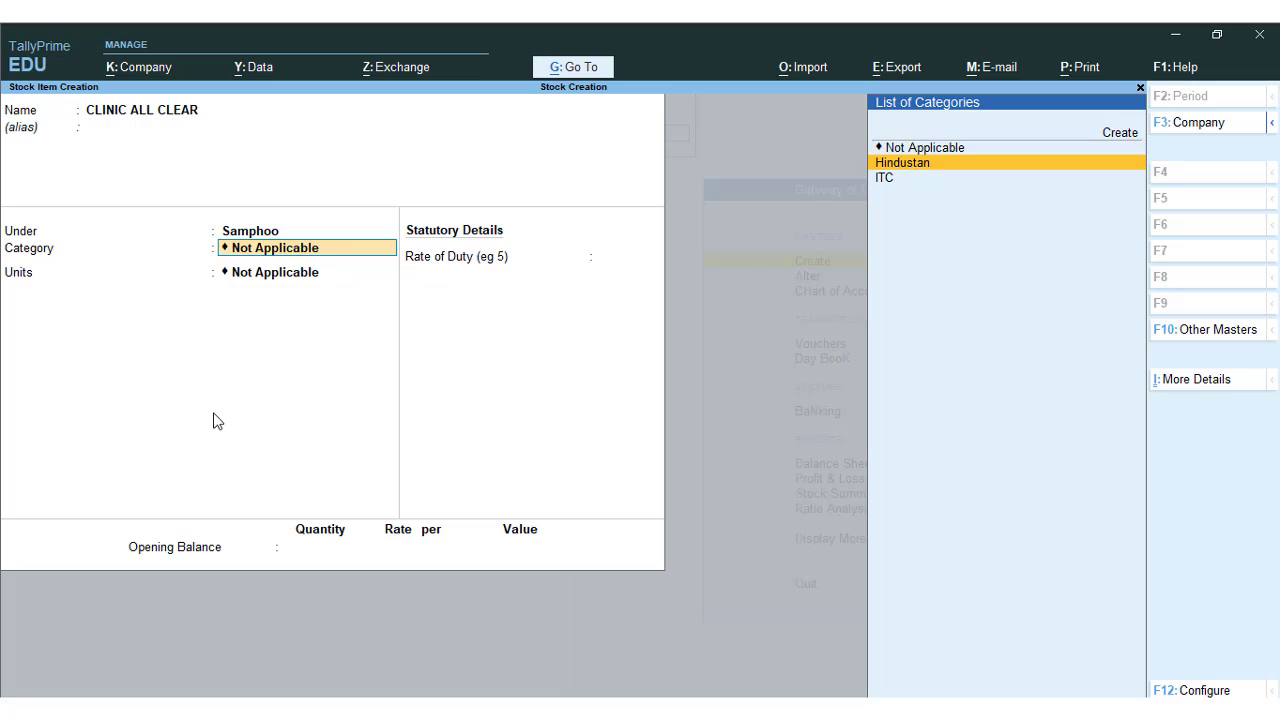
key(Return)
Step: Set the unit of CLINIC ALL CLEAR to nos of 12 PCS, leaving batches at No and the rate of duty at 0
key(Down)
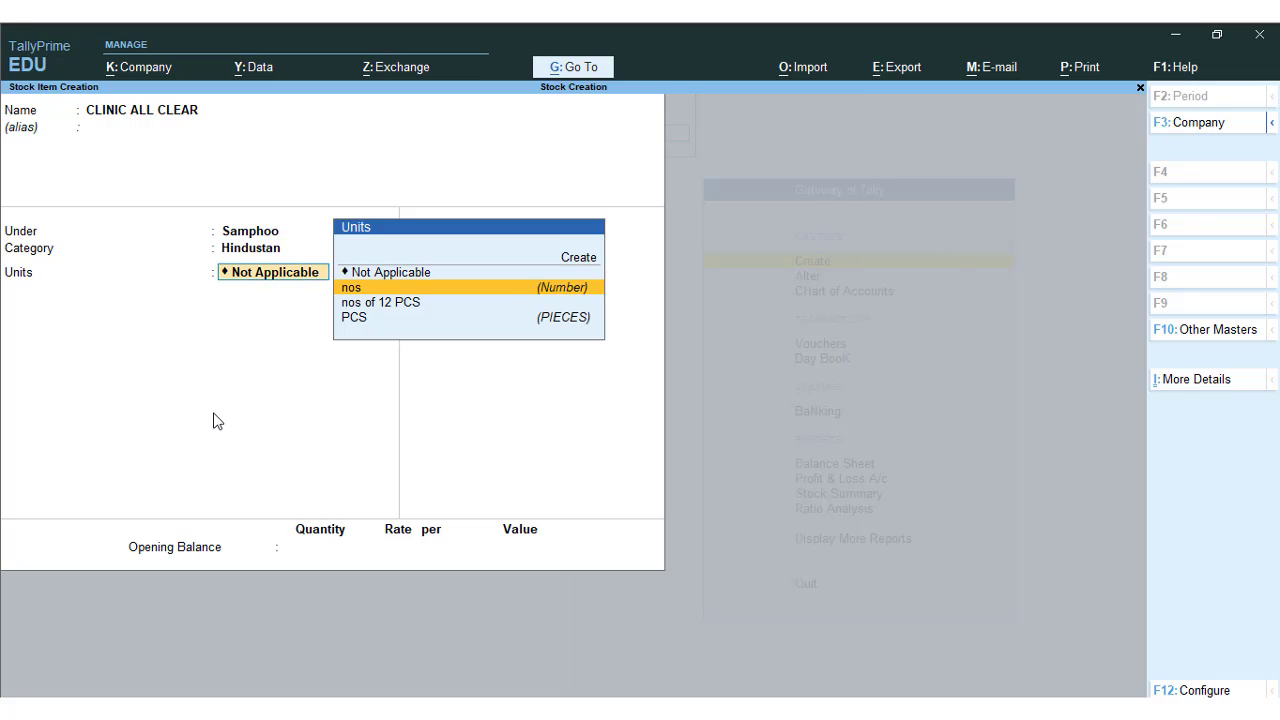
key(Return)
key(BackSpace)
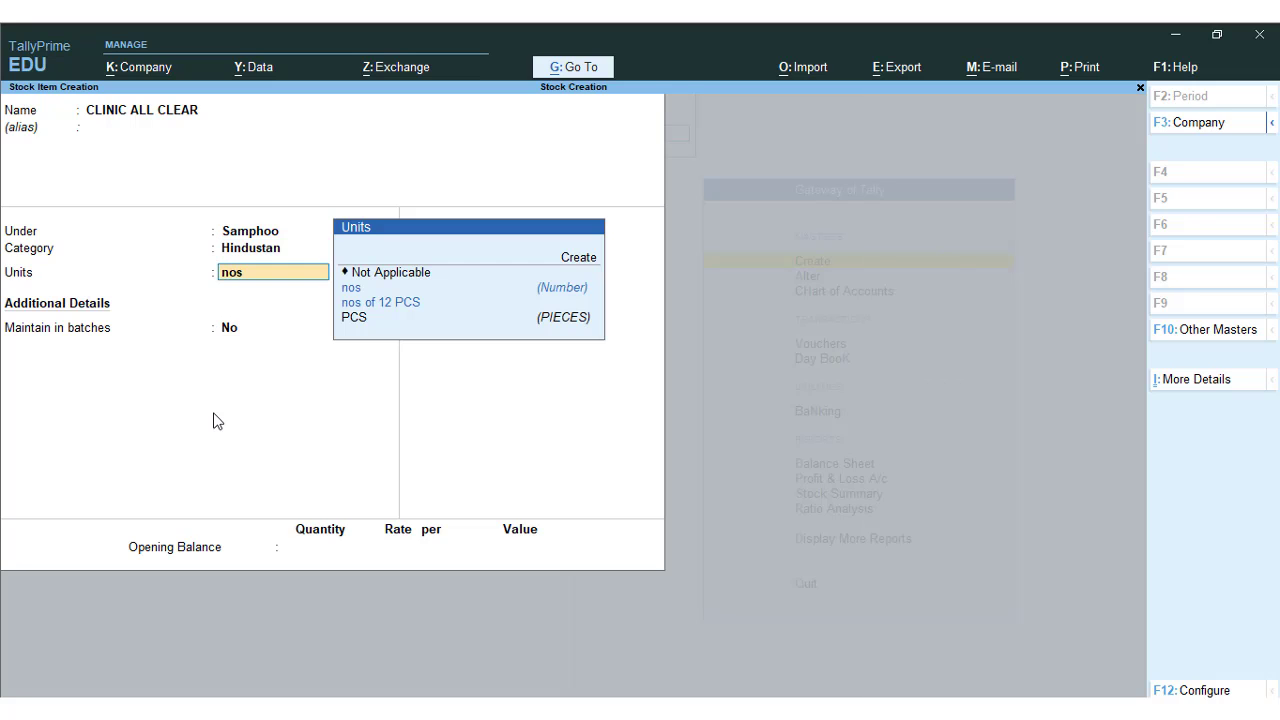
key(Down)
key(Down)
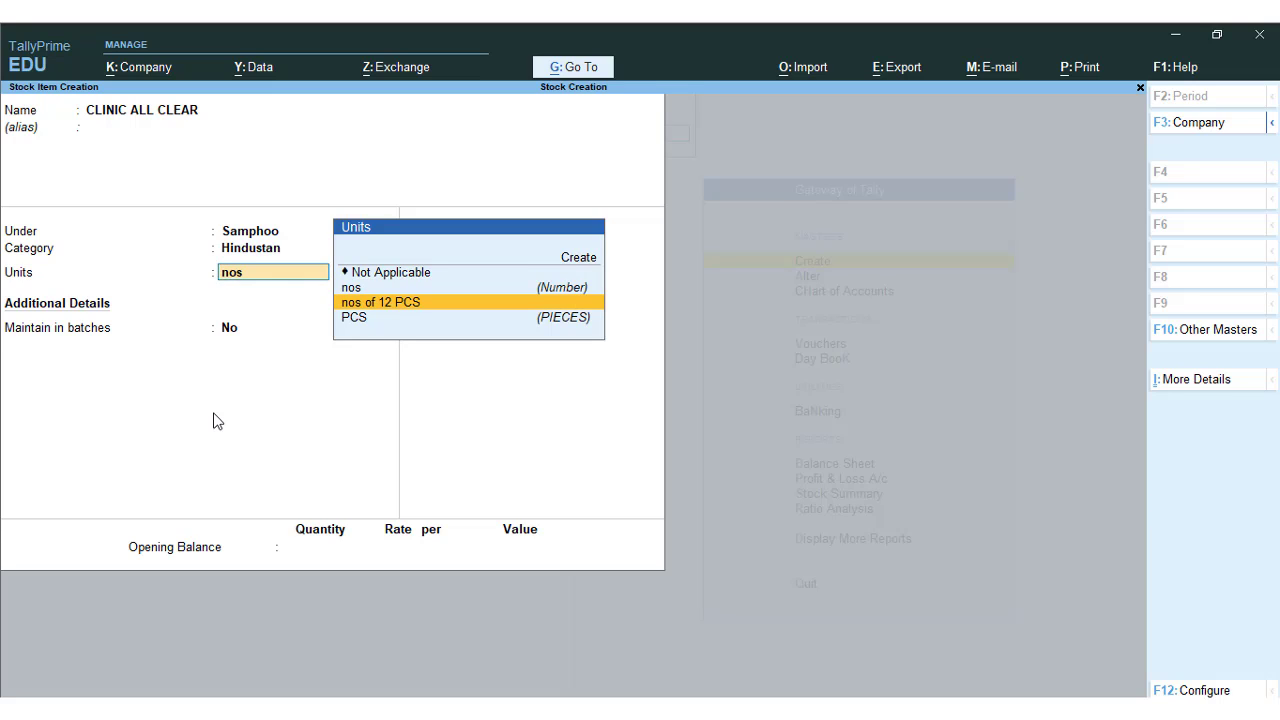
key(Return)
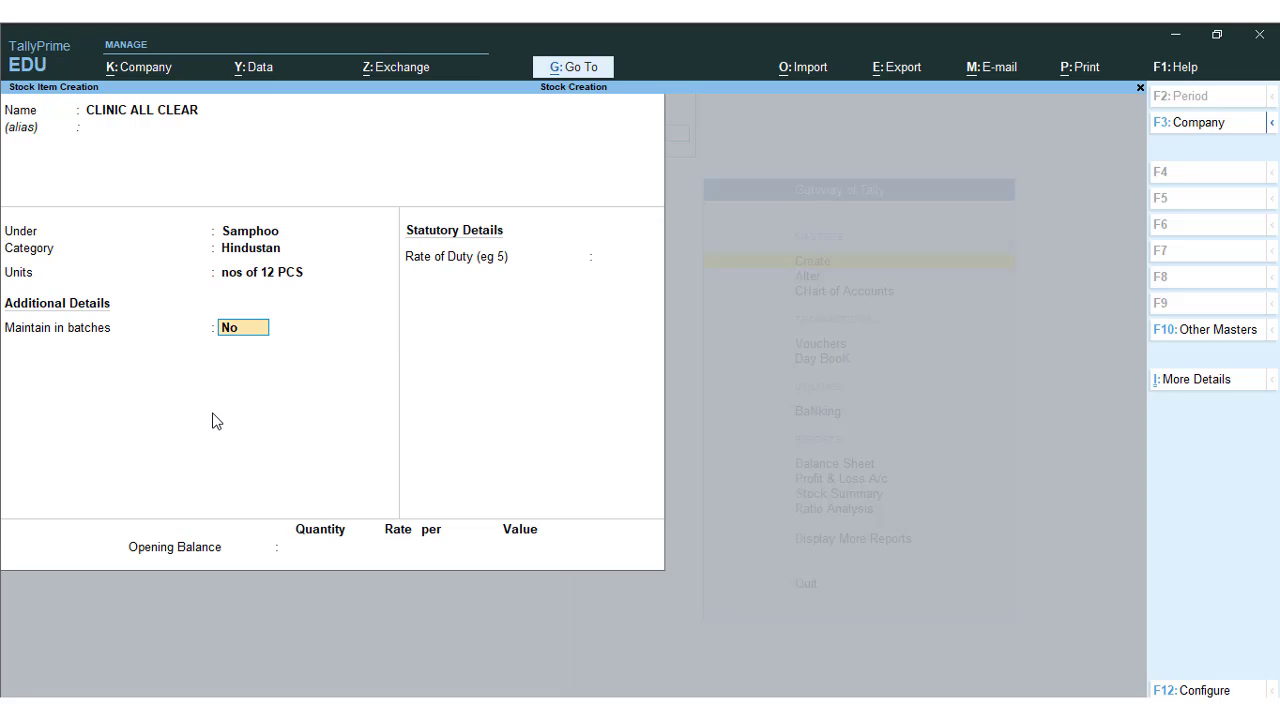
key(Return)
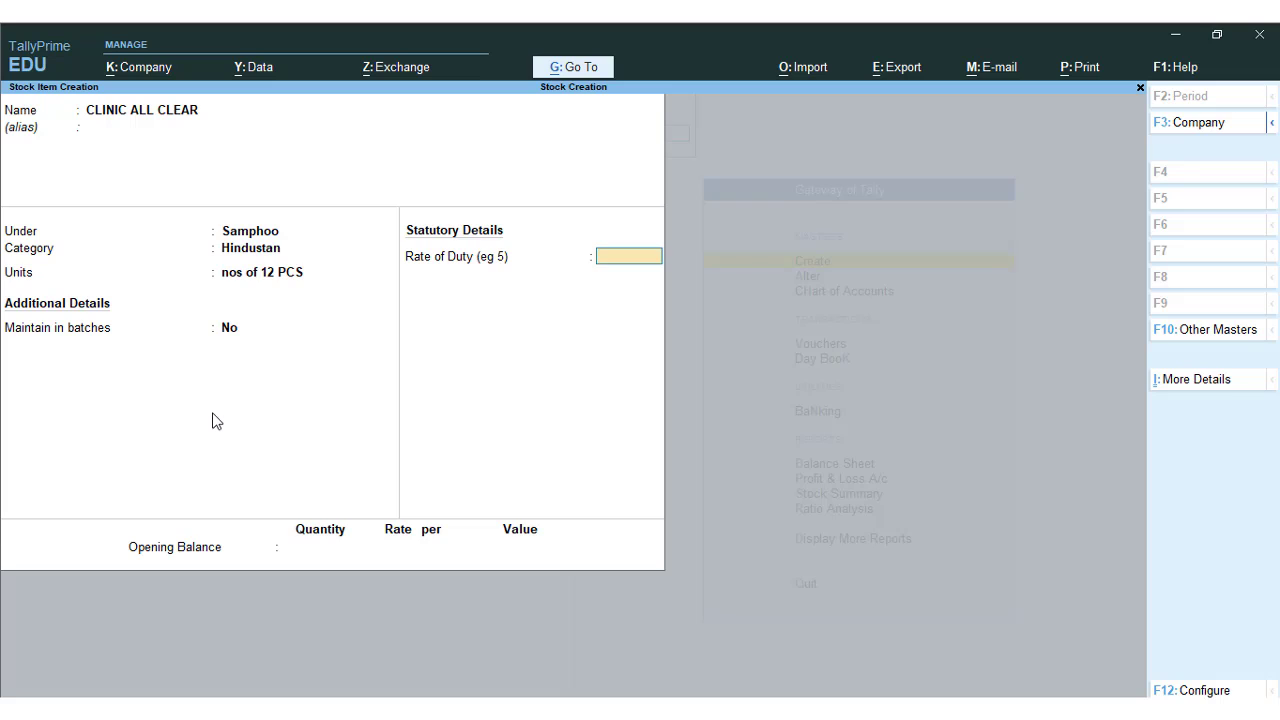
key(Return)
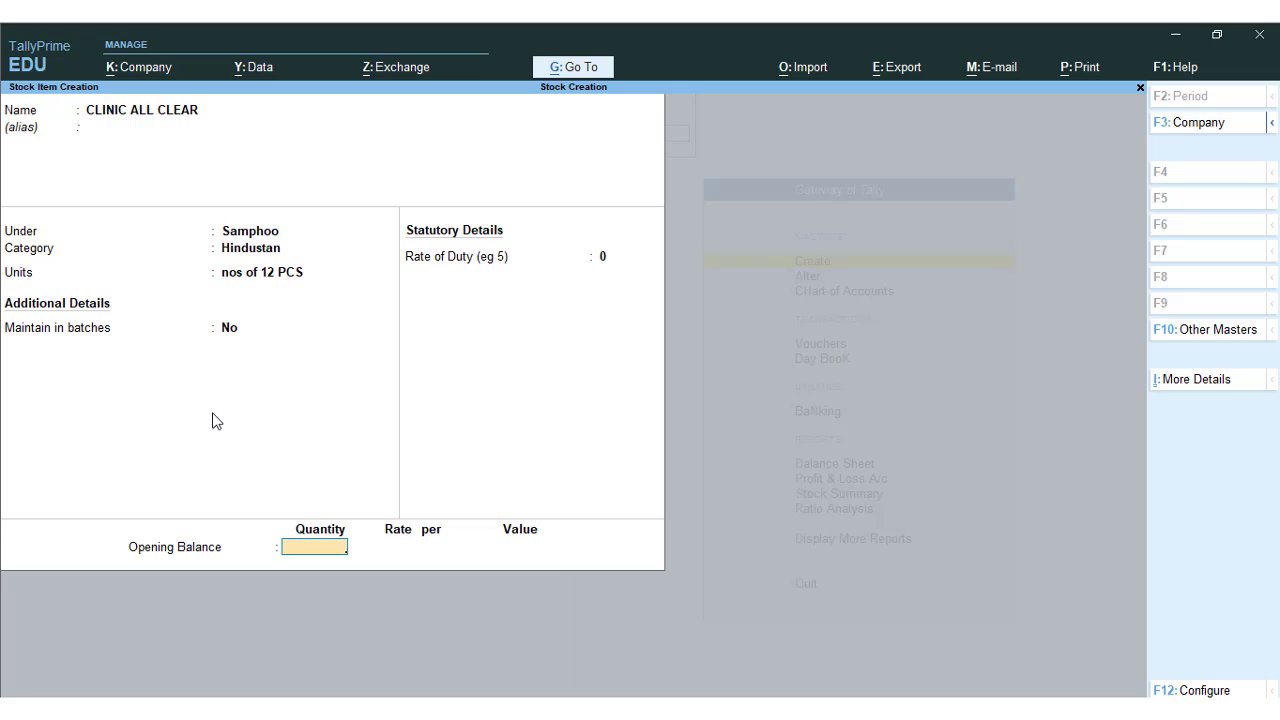
Step: Give CLINIC ALL CLEAR an opening quantity of 100 nos, all allocated to godown G1 at a rate of 5 per PCS
text(100)
key(Return)
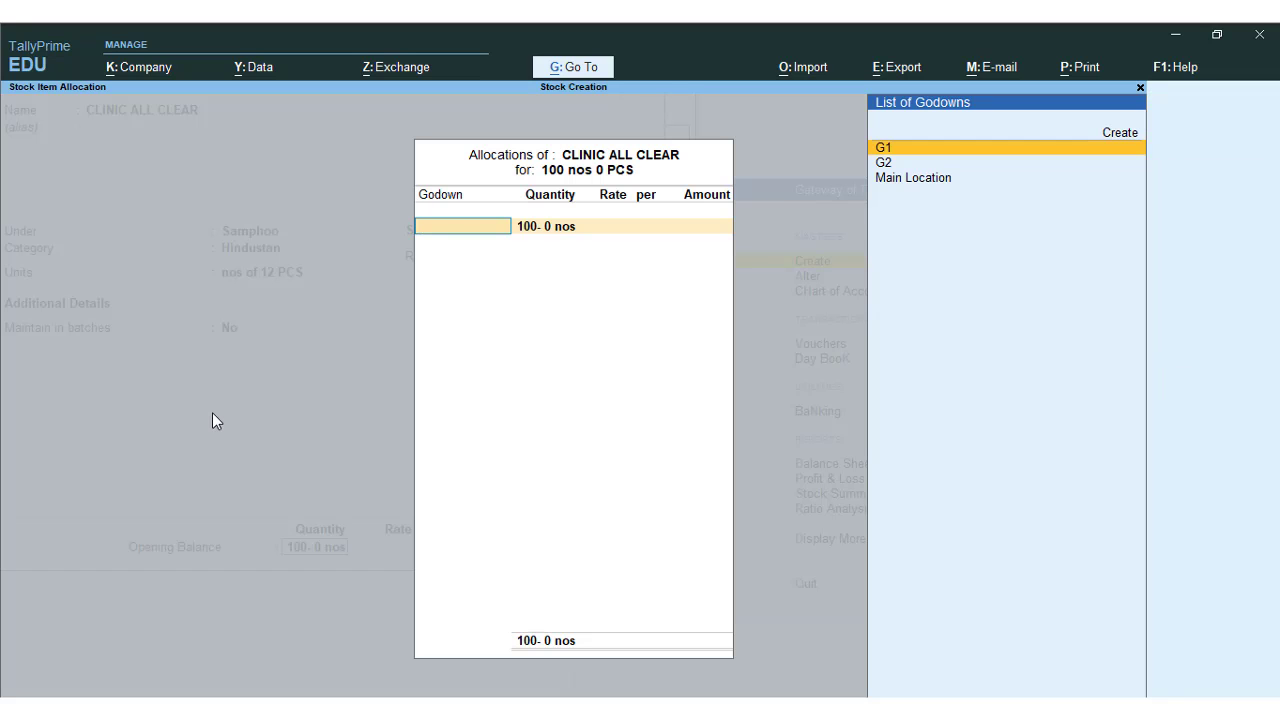
key(Return)
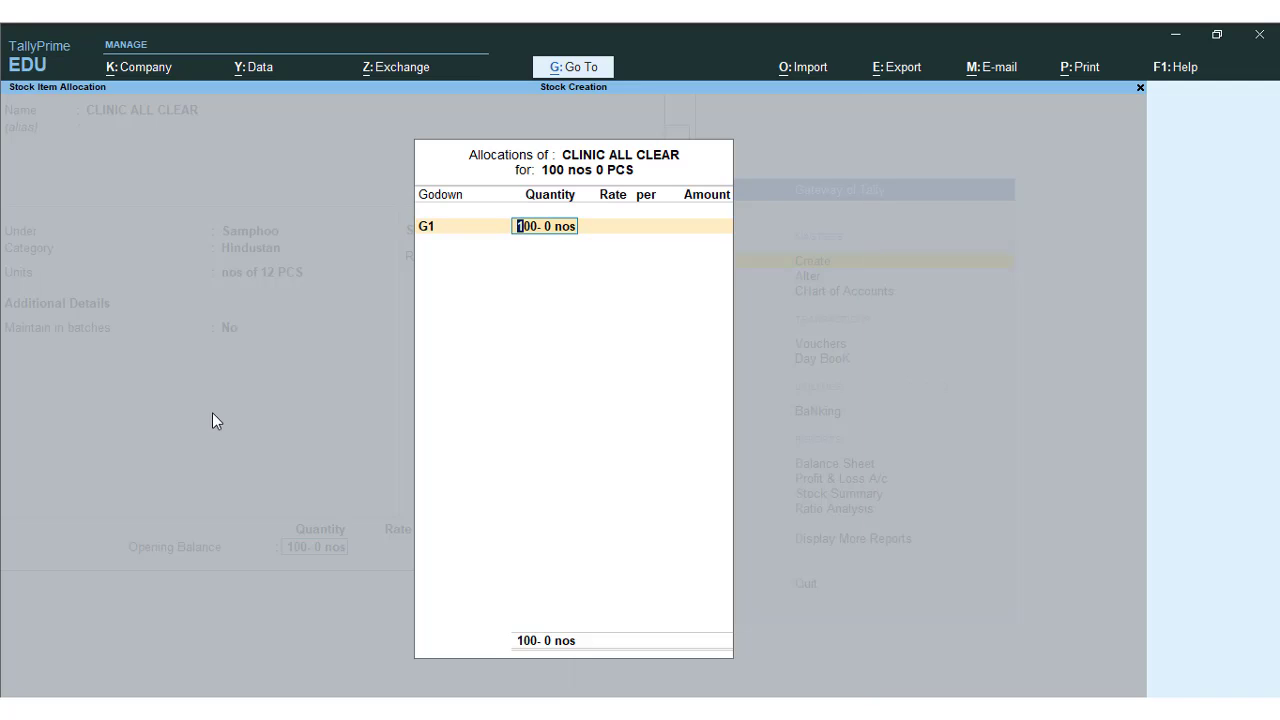
key(Return)
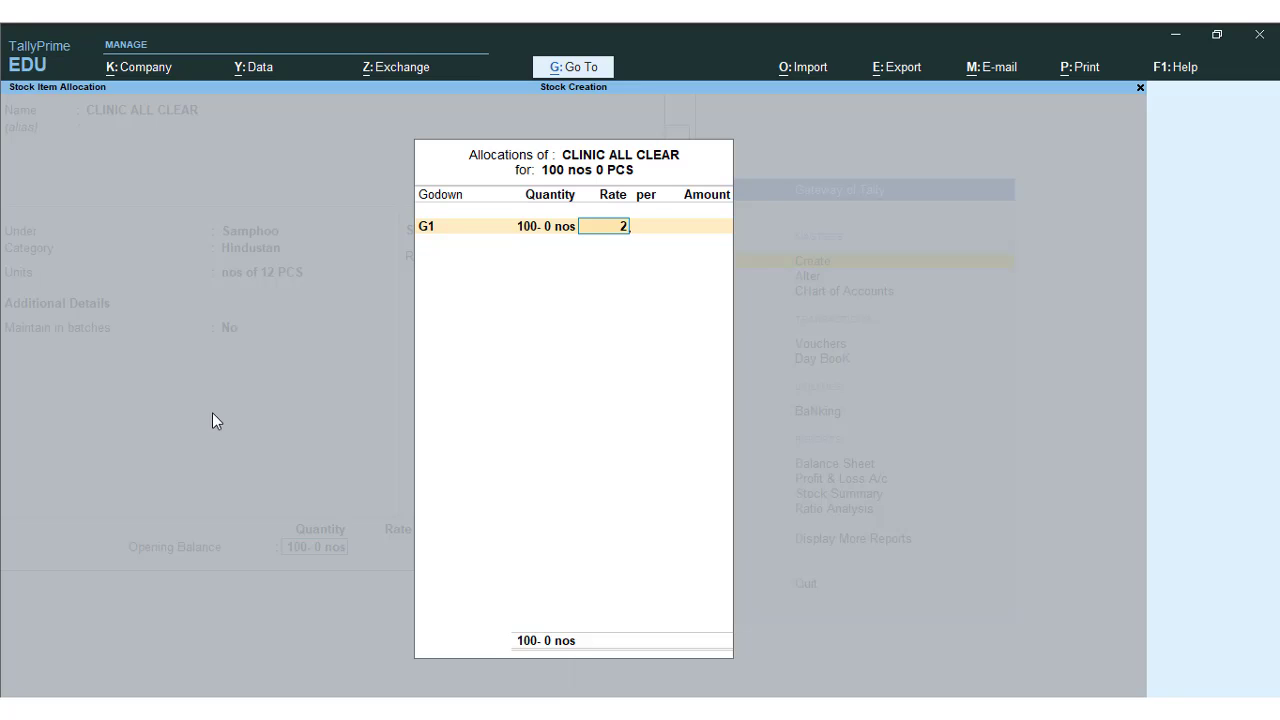
text(5)
key(Return)
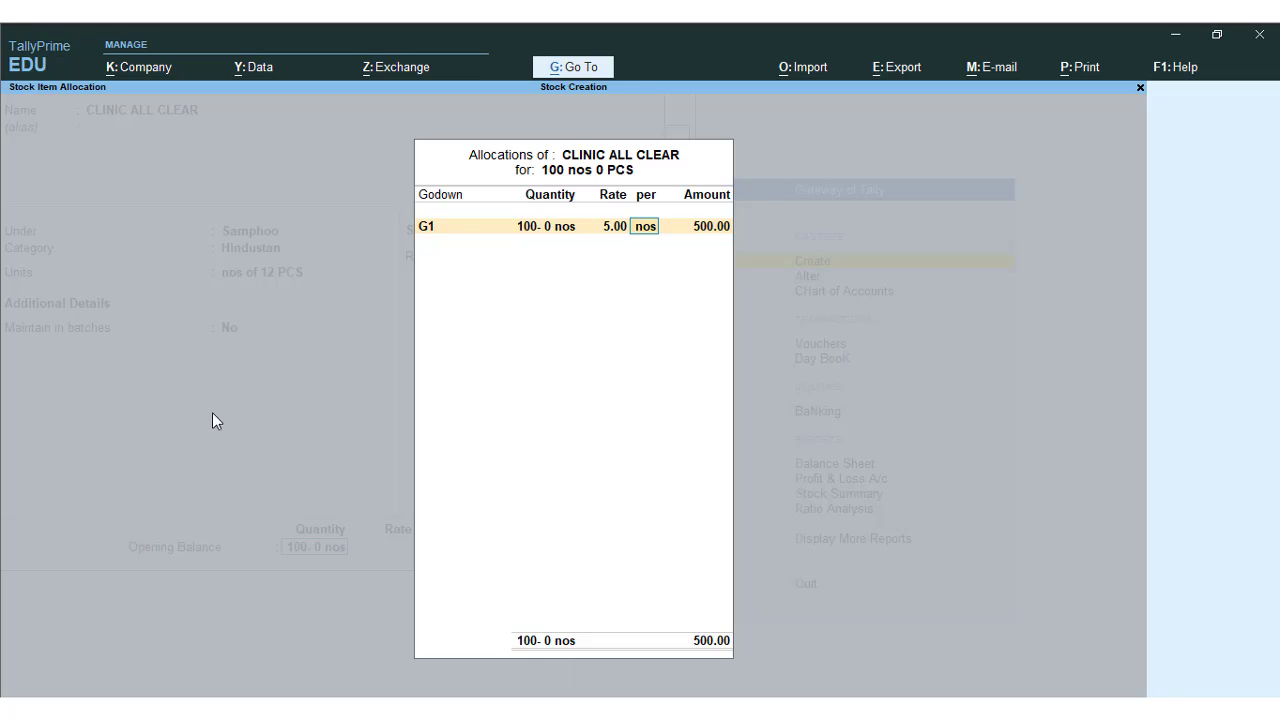
text(PCS)
key(Return)
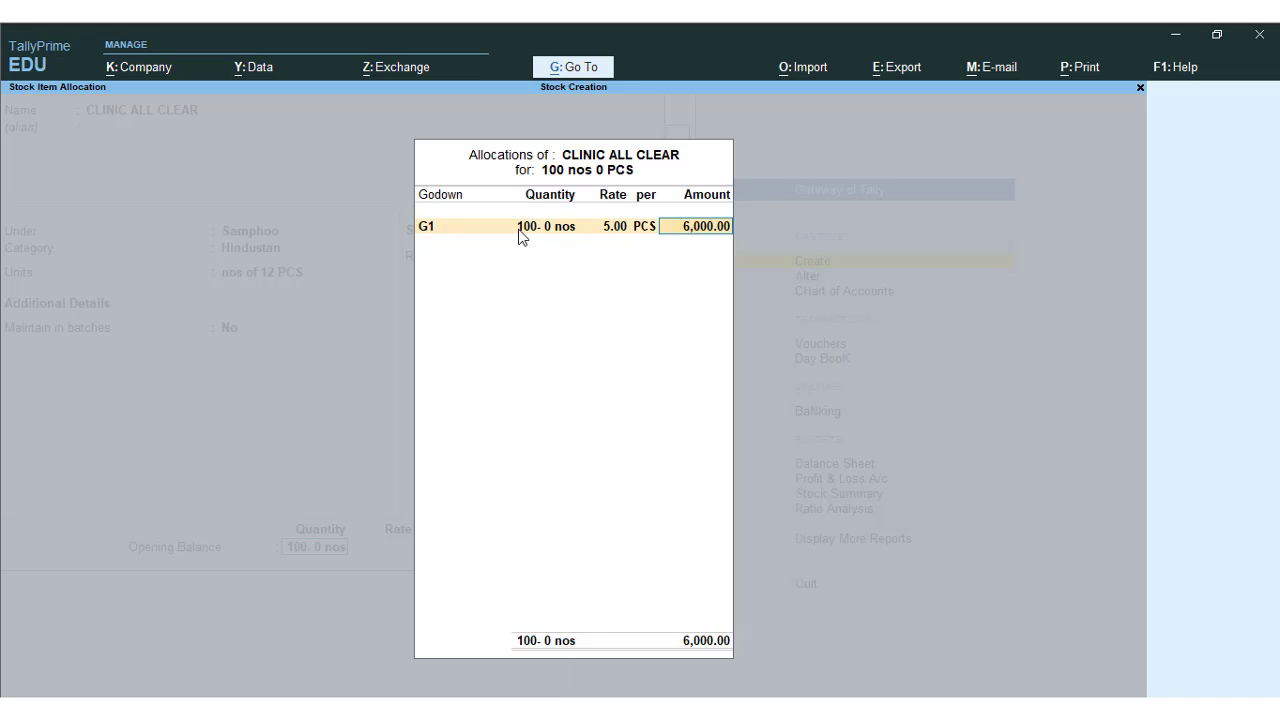
Step: Verify the allocation amount in the built-in calculator by computing 100*12 and 1200*5
key(ctrl)
key(ctrl+n)
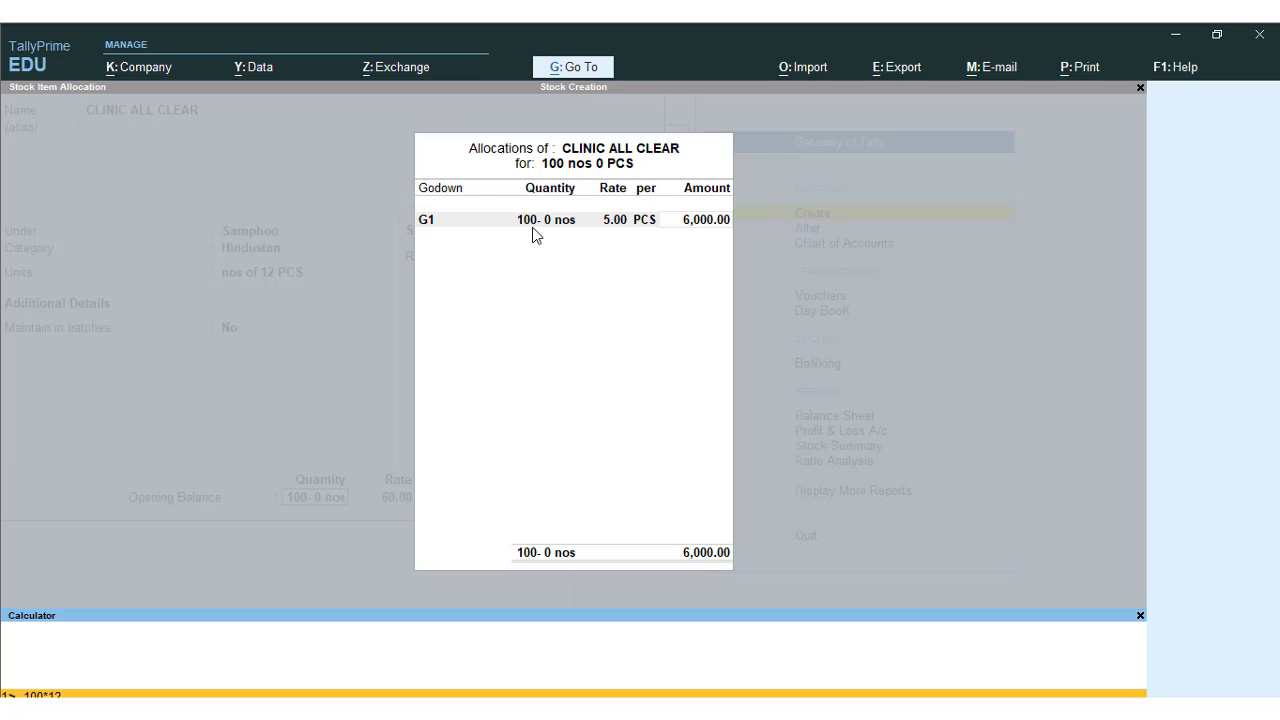
key(Return)
text(1200*5)
key(Return)
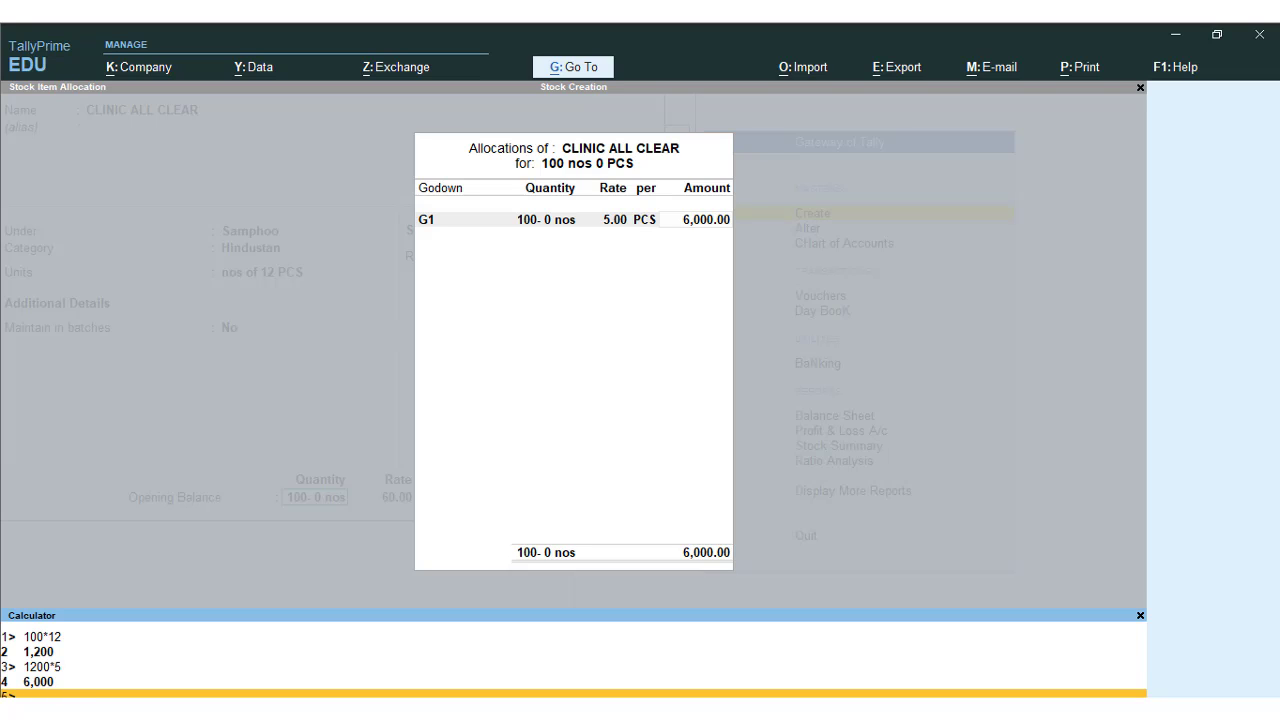
Step: Save CLINIC ALL CLEAR with its godown allocation and return to the Gateway of Tally
click(668, 252)
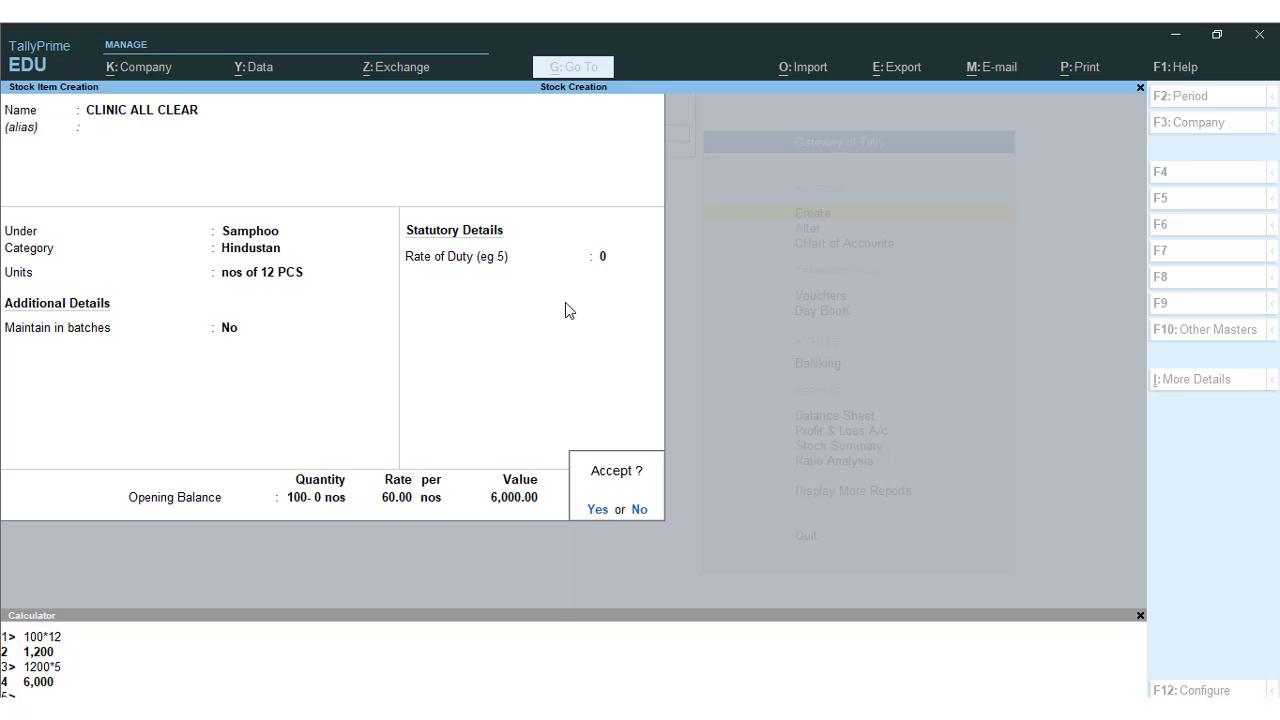
key(y)
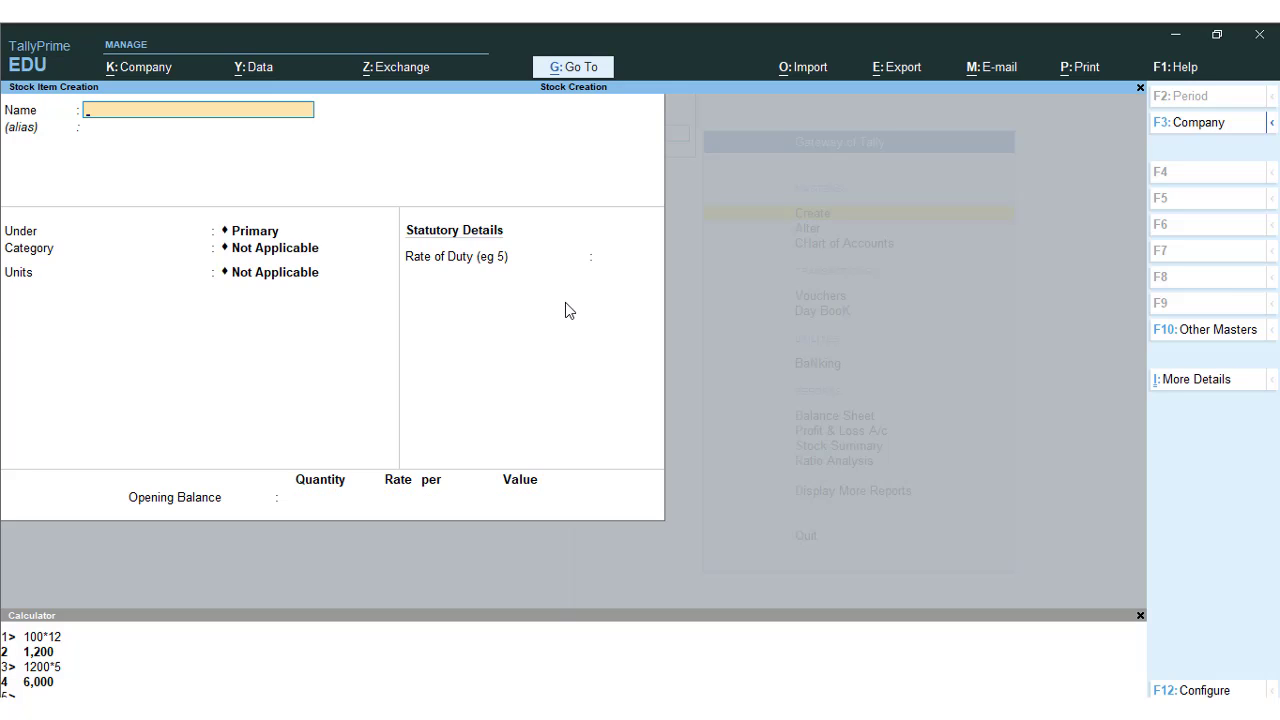
key(Escape)
key(y)
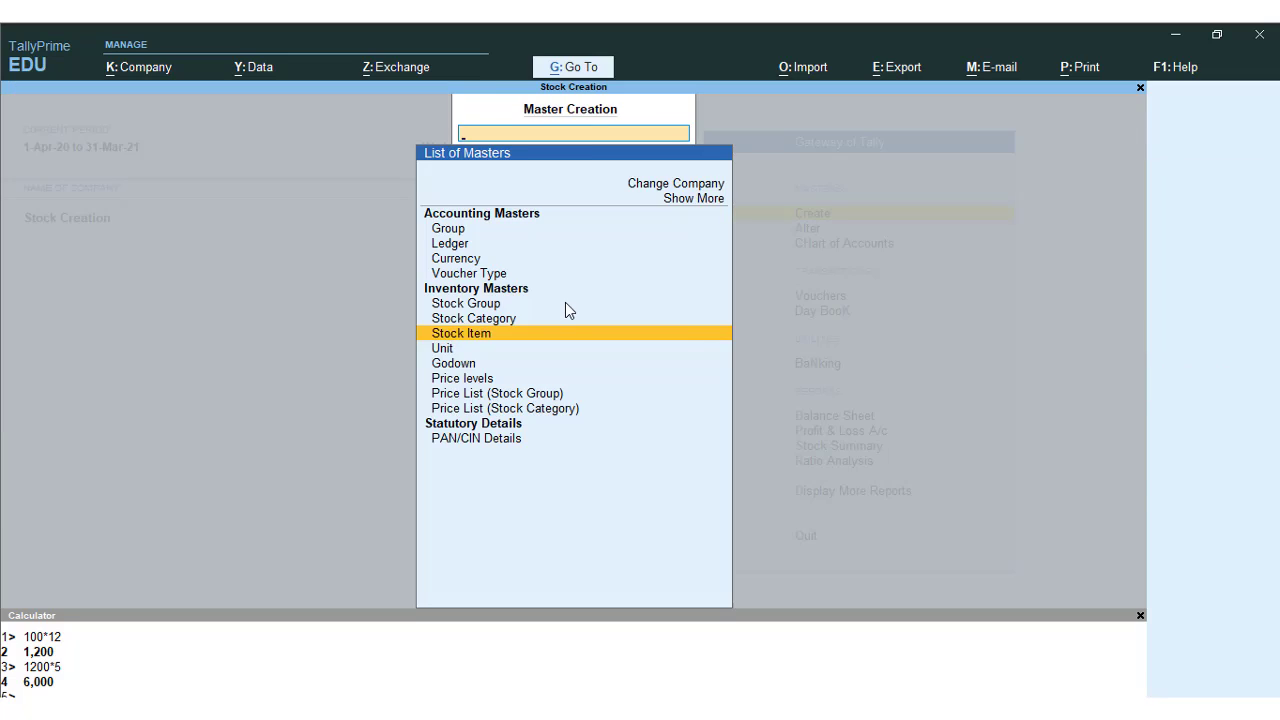
key(Escape)
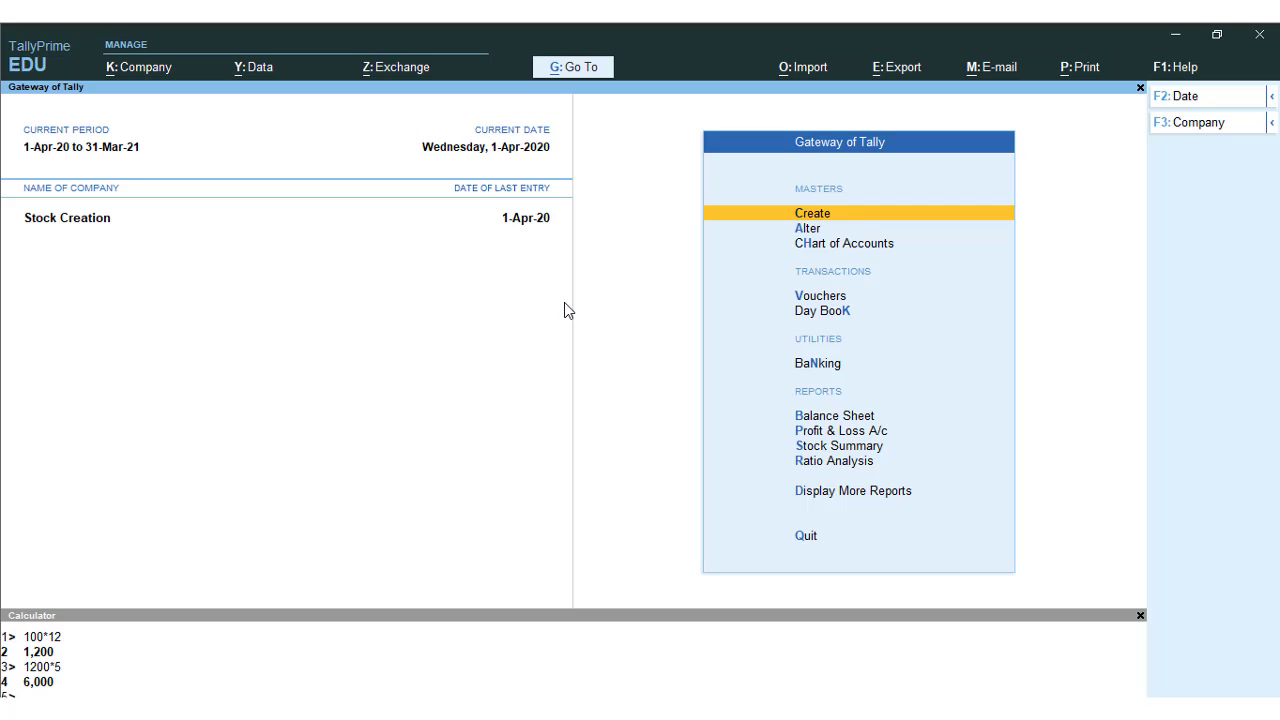
Step: Open the Stock Summary report from the Gateway of Tally
key(Down)
key(Down)
key(Down)
key(Down)
key(Down)
key(Down)
key(Down)
key(Down)
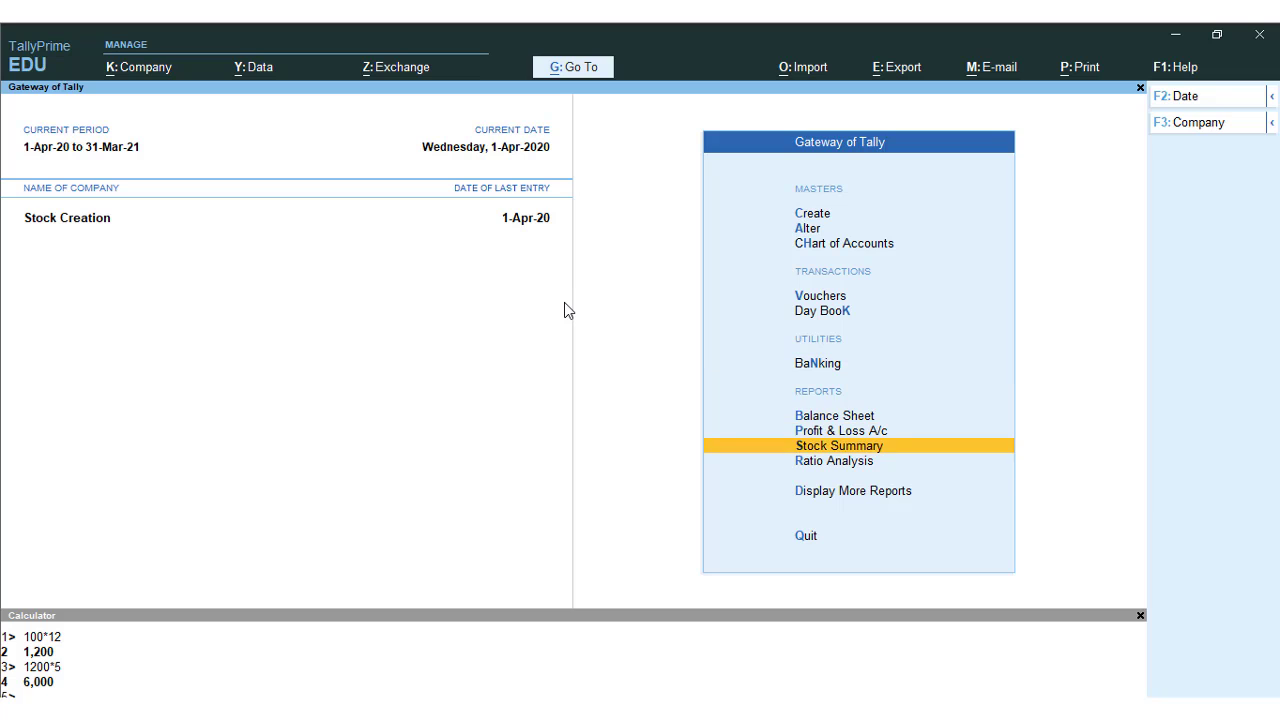
key(Return)
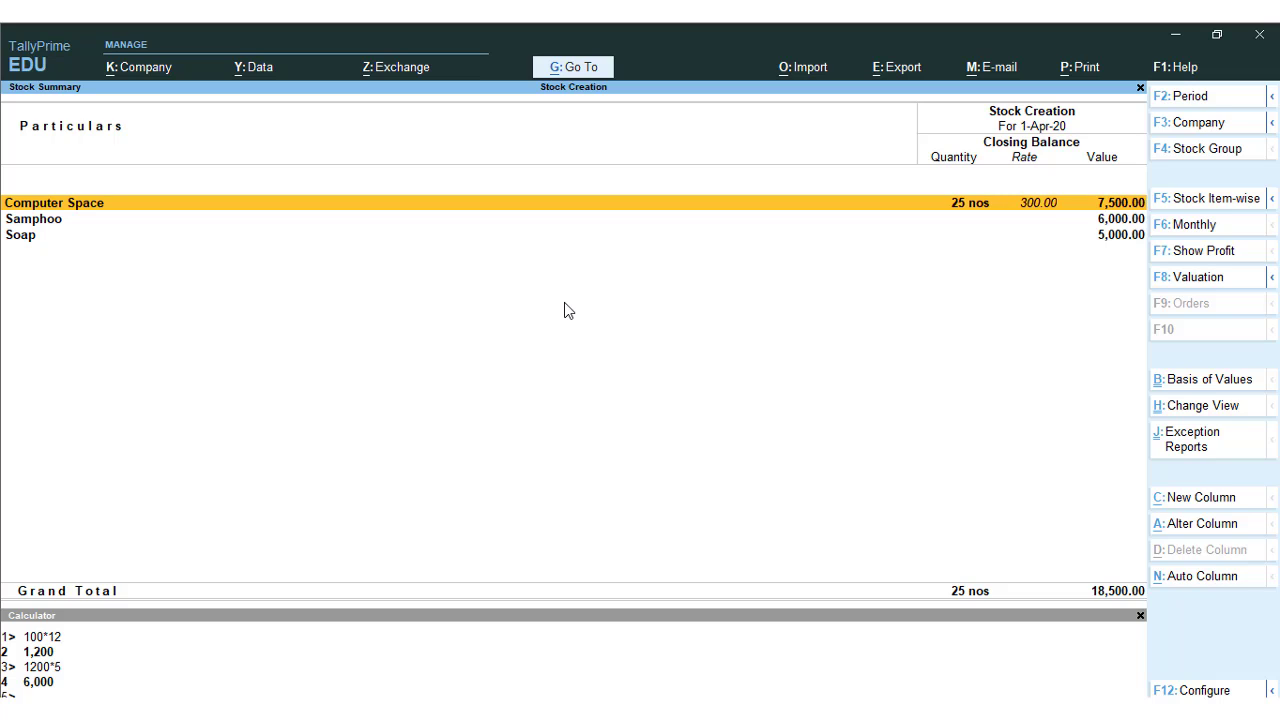
Step: Examine the items within the Computer Space and Samphoo groups in the Stock Summary and move on to Soap
key(Down)
key(Up)
key(Down)
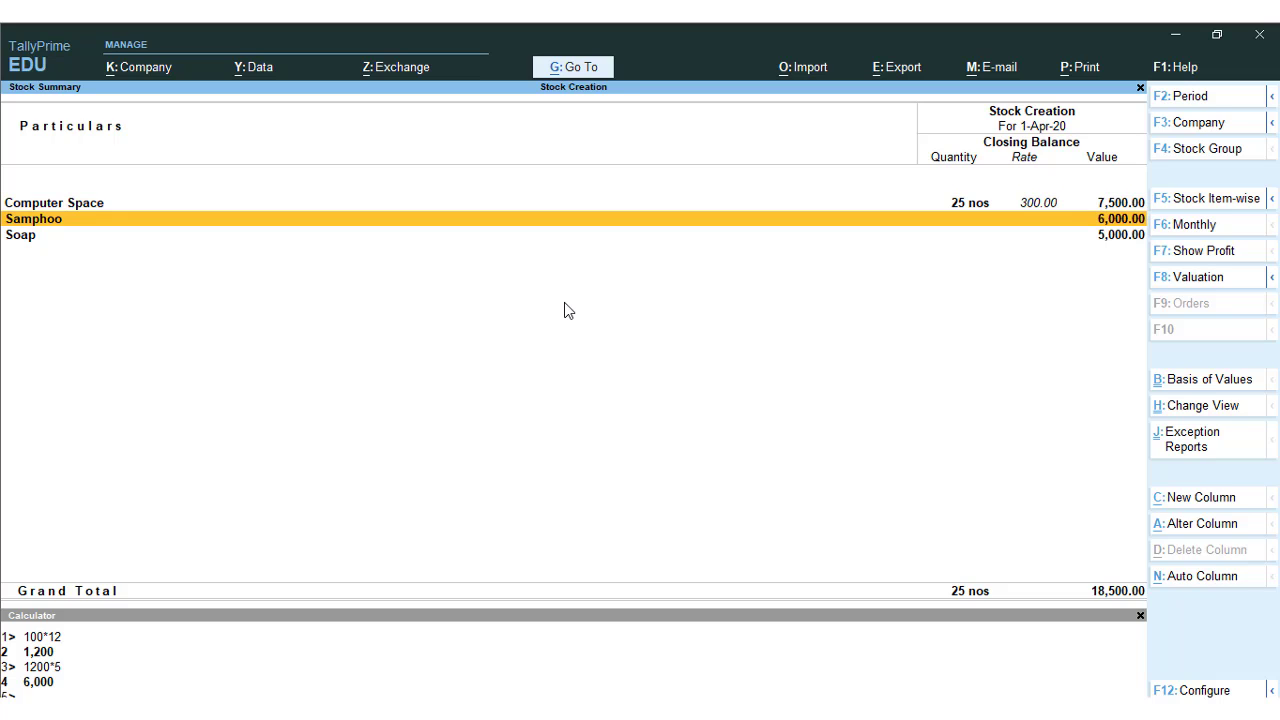
key(Up)
key(Return)
key(Escape)
key(Down)
key(Return)
key(Escape)
key(Down)
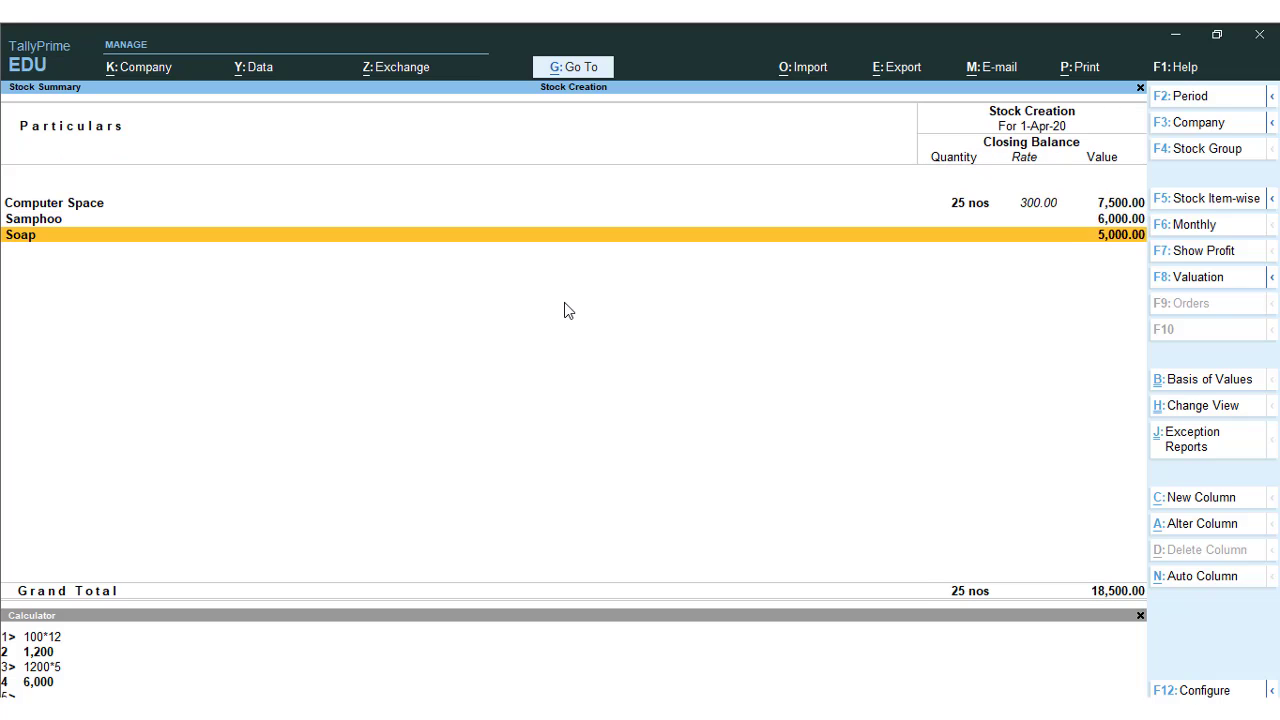
Step: Examine the LUX and REXONA items within the Soap group of the Stock Summary
key(Return)
key(Down)
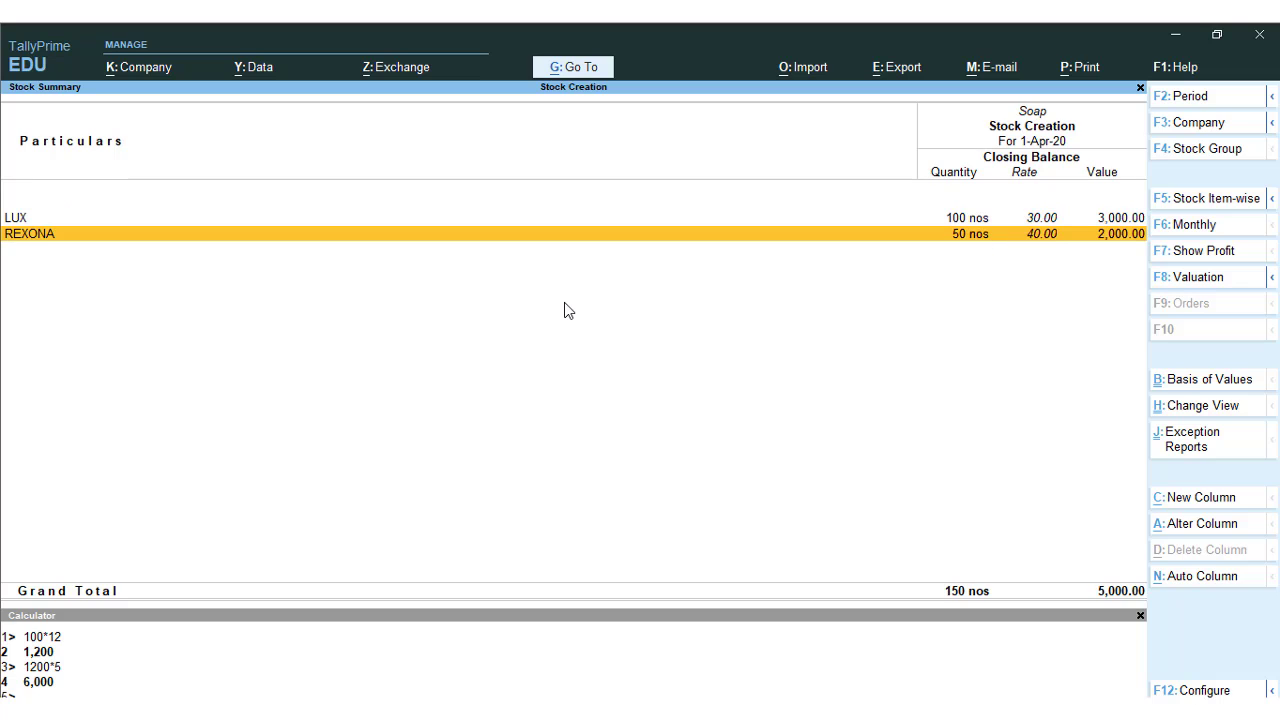
key(Up)
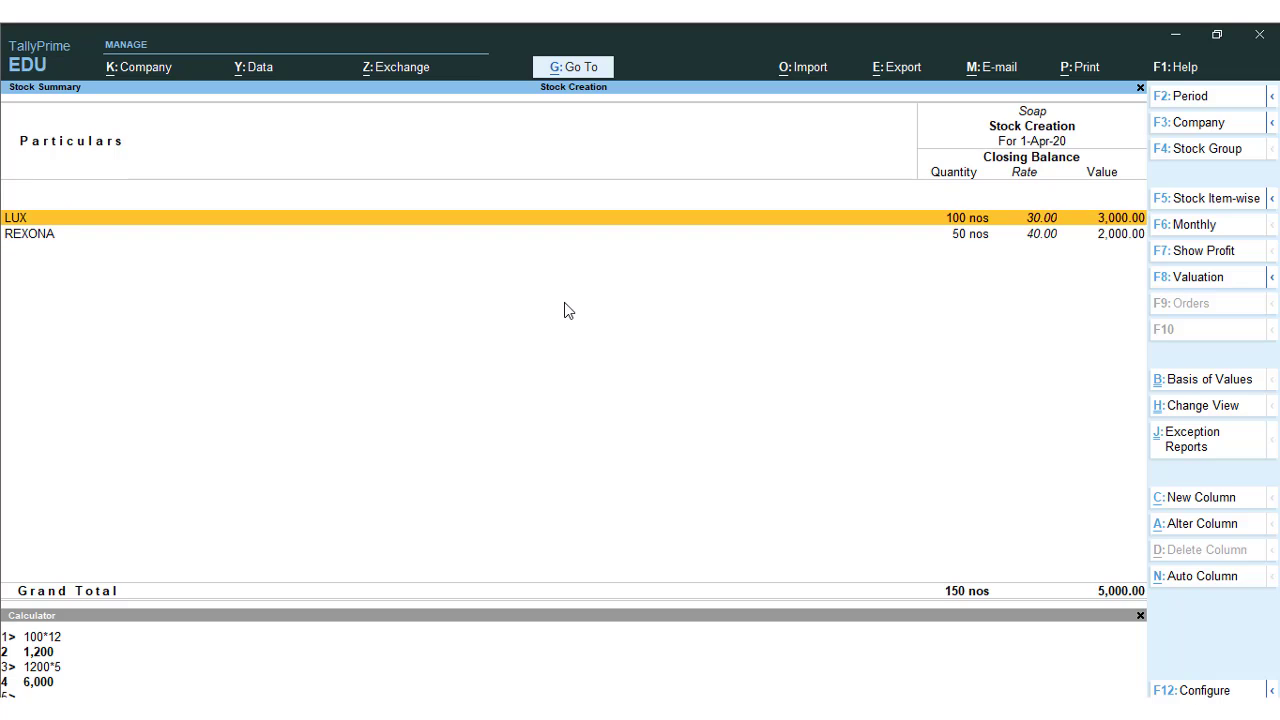
key(Down)
key(Up)
Step: Switch the Soap summary to stock item-wise, view it monthly, and return to the Gateway of Tally
click(1216, 203)
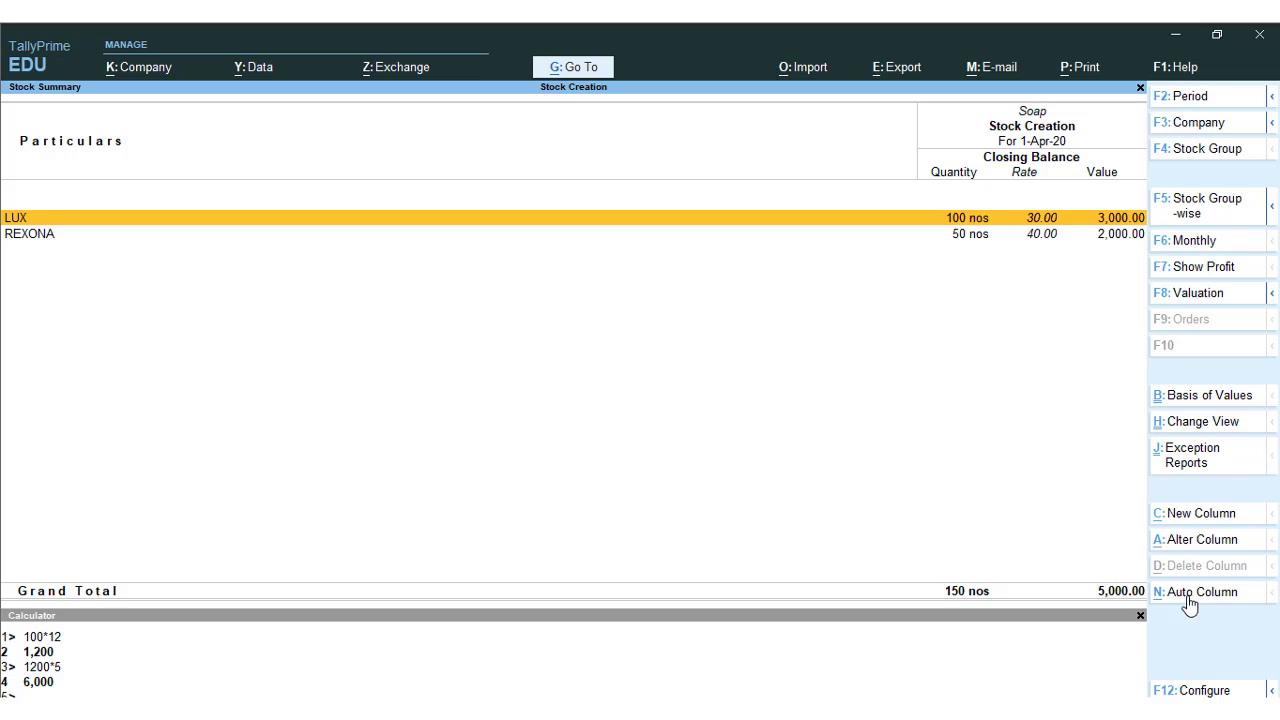
click(1197, 245)
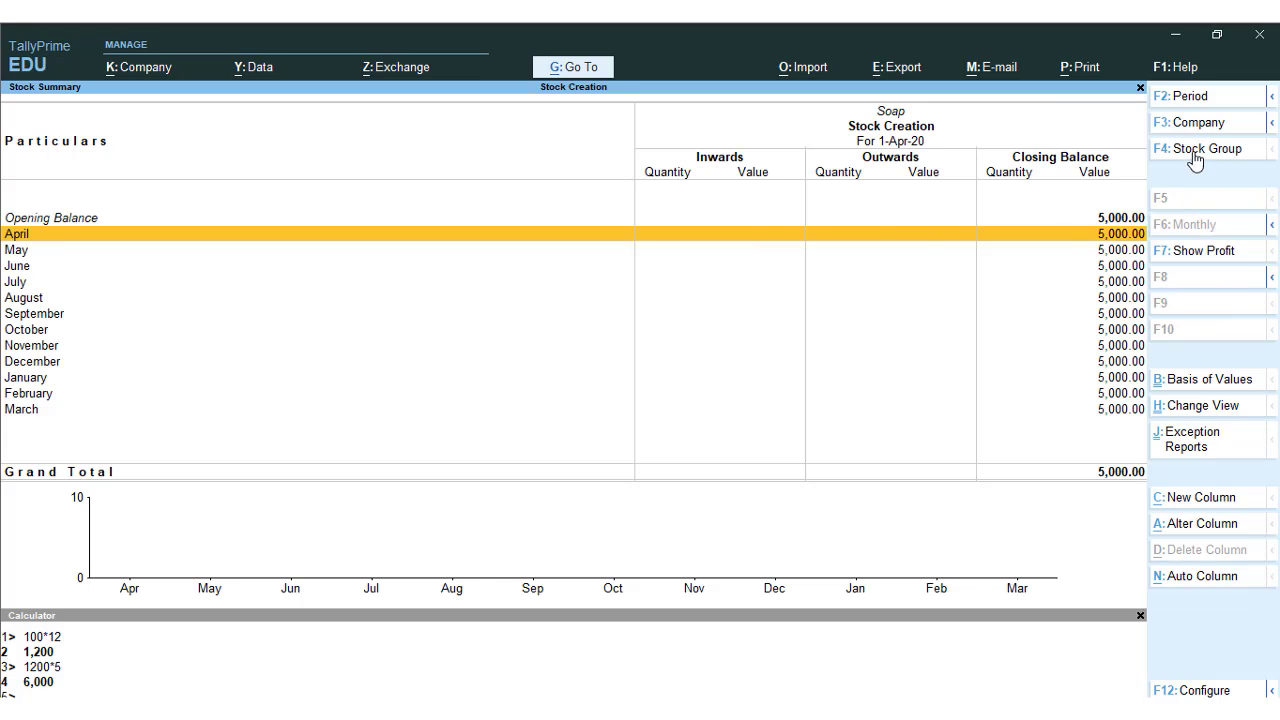
key(Escape)
key(Escape)
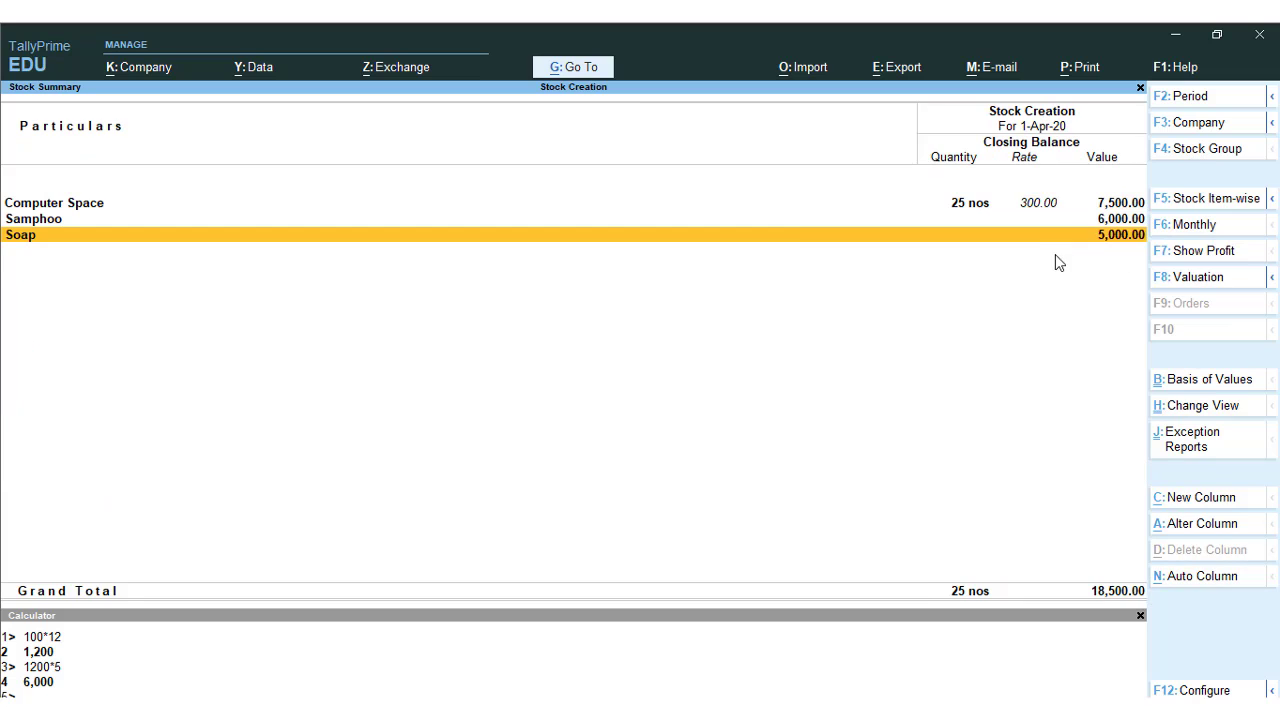
key(Escape)
key(Escape)
key(Escape)
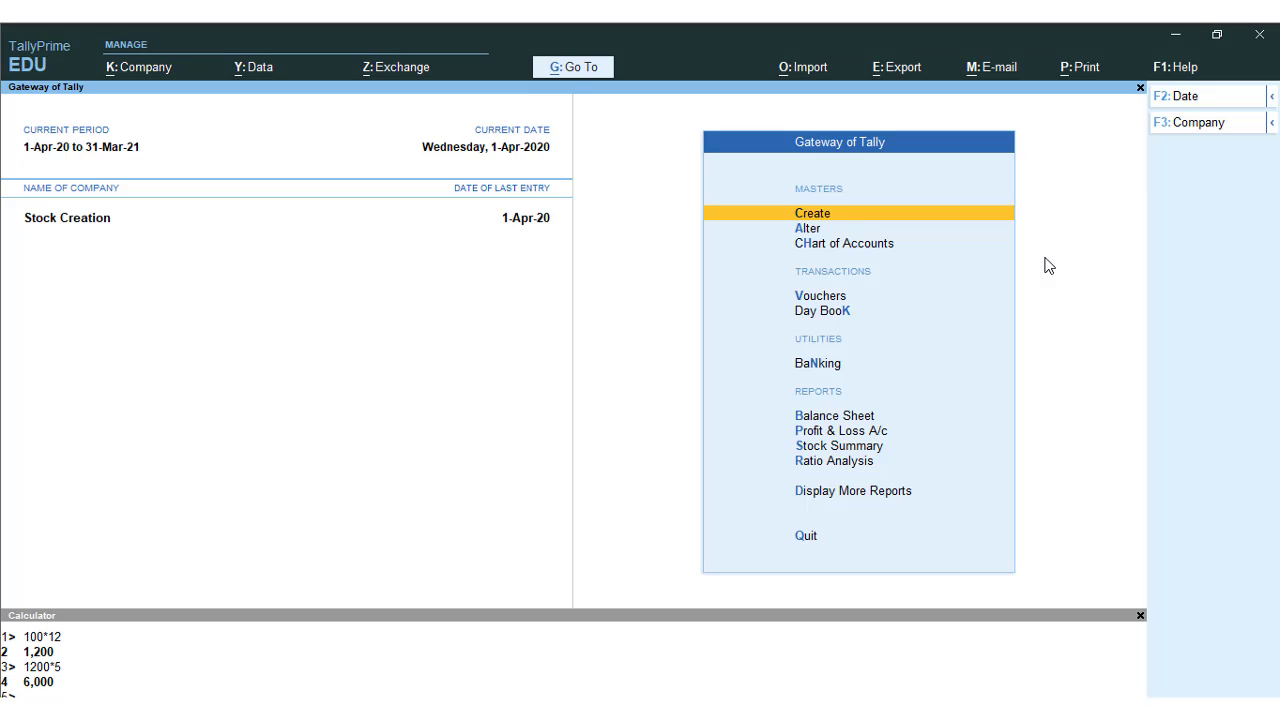
Step: Open Display More Reports from the Gateway of Tally
key(Down)
key(Down)
key(Down)
key(Down)
key(Down)
key(Down)
key(Down)
key(Down)
key(Down)
key(Down)
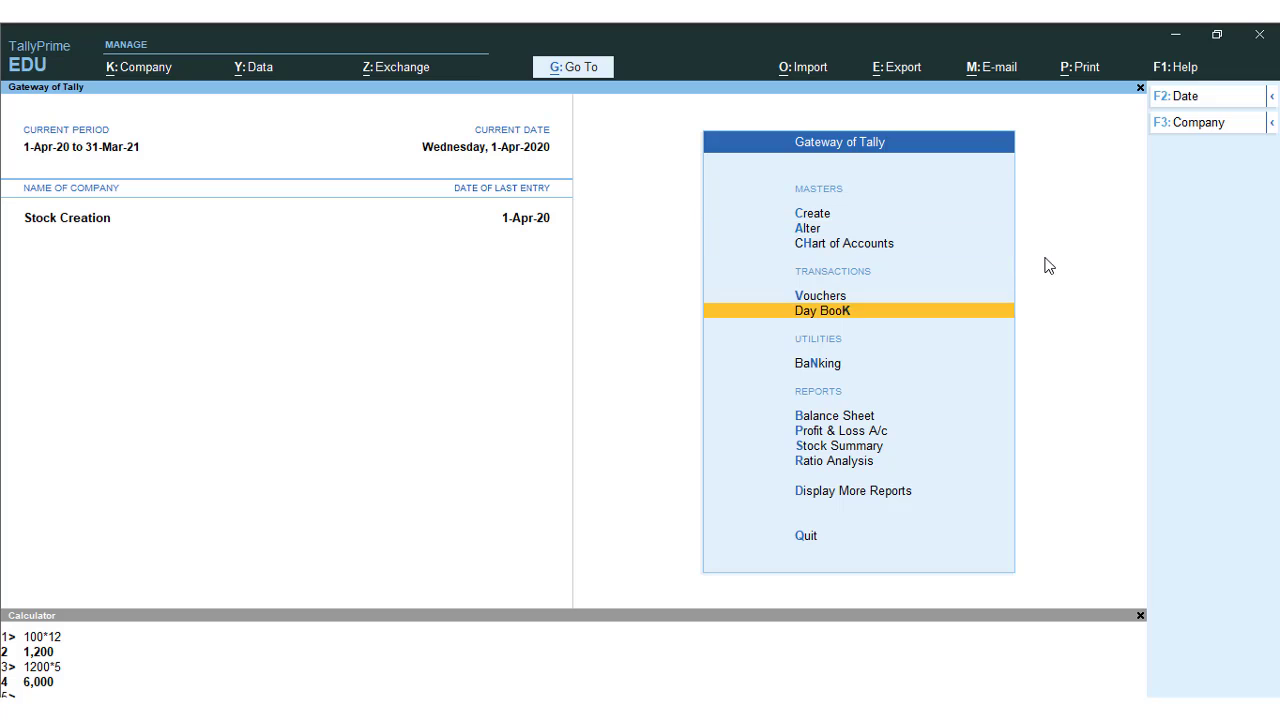
key(Return)
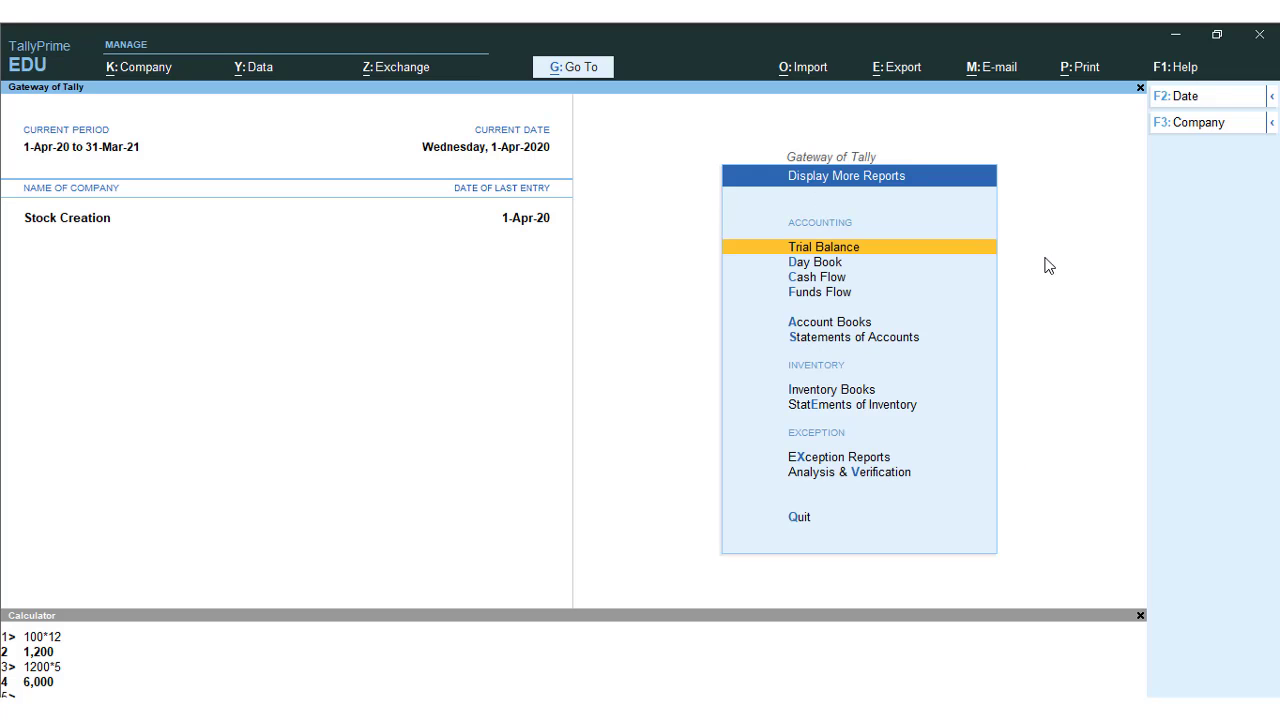
Step: Open the Stock Query report from the Statements of Inventory
key(Down)
key(Down)
key(Down)
key(Down)
key(Down)
key(Down)
key(Down)
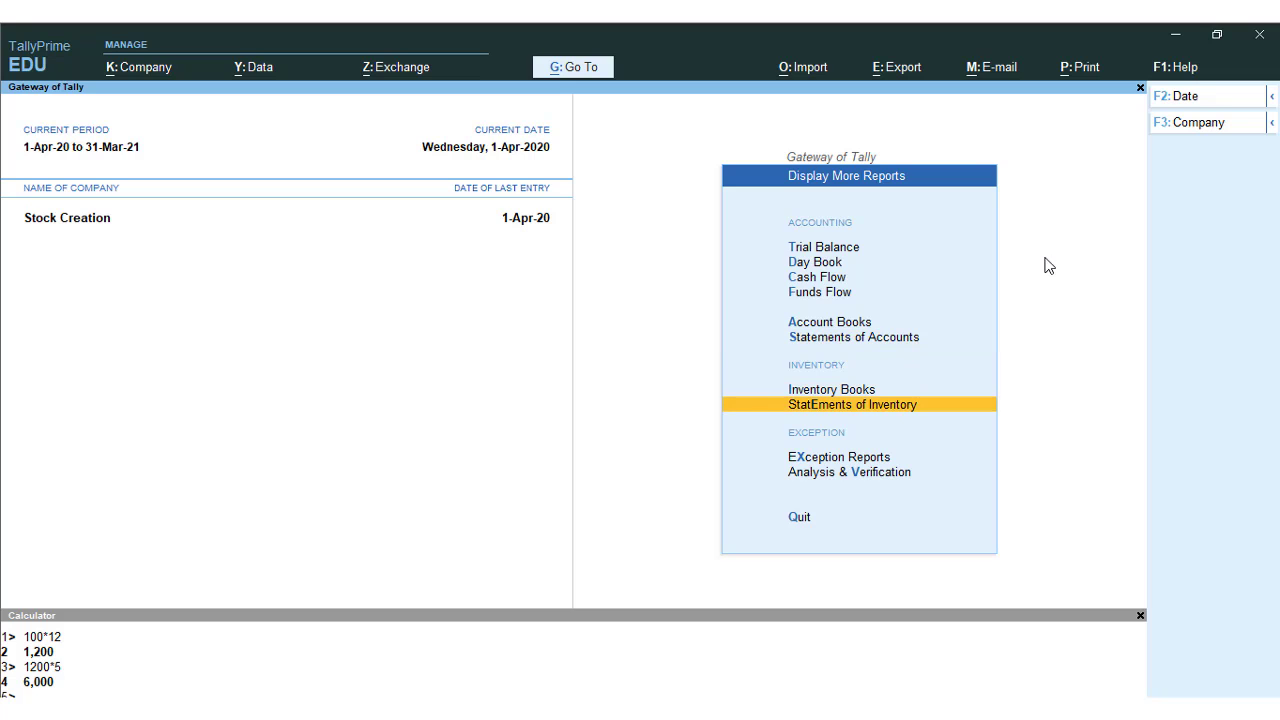
key(Return)
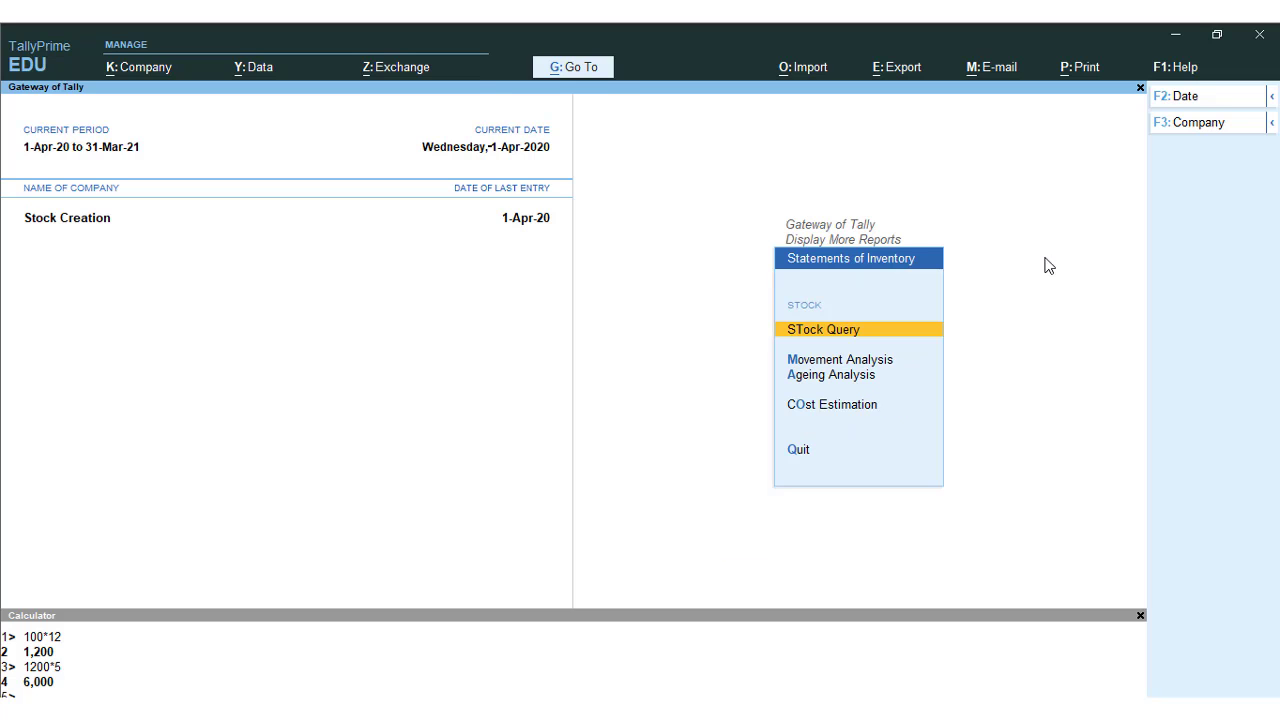
key(Return)
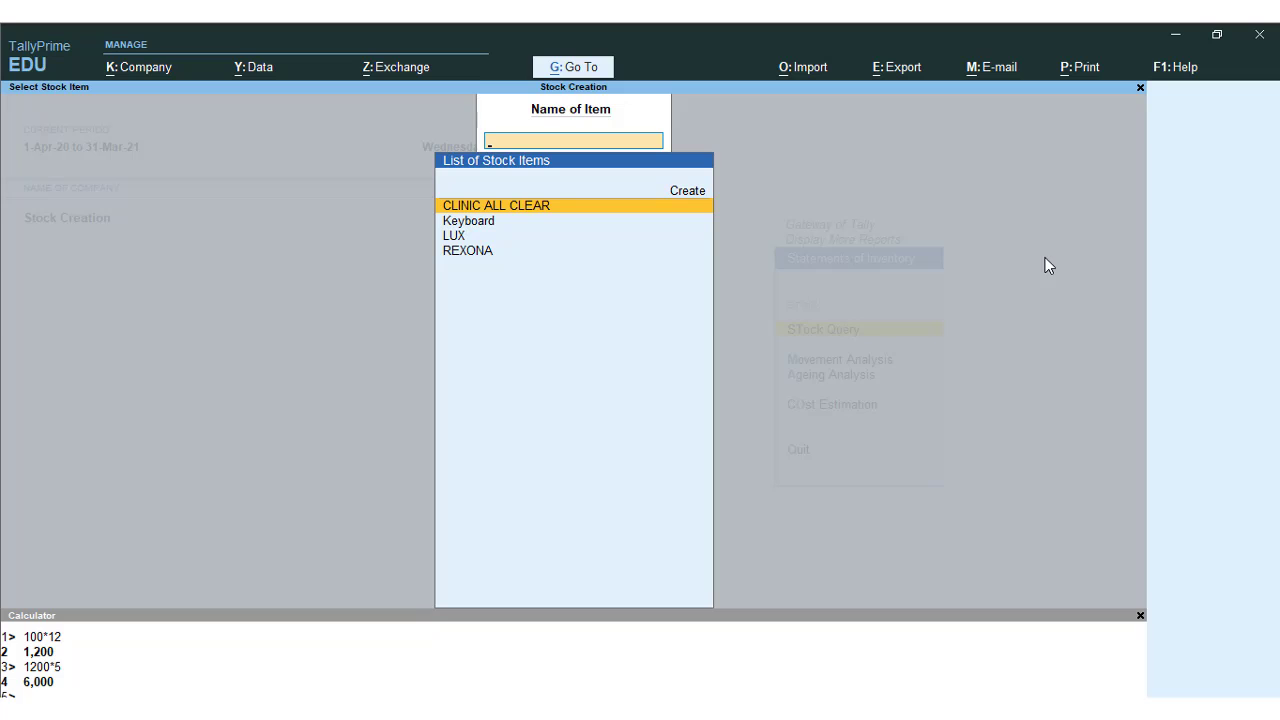
Step: Examine the Stock Query for LUX with its godown details and return to Display More Reports
key(Down)
key(Down)
key(Return)
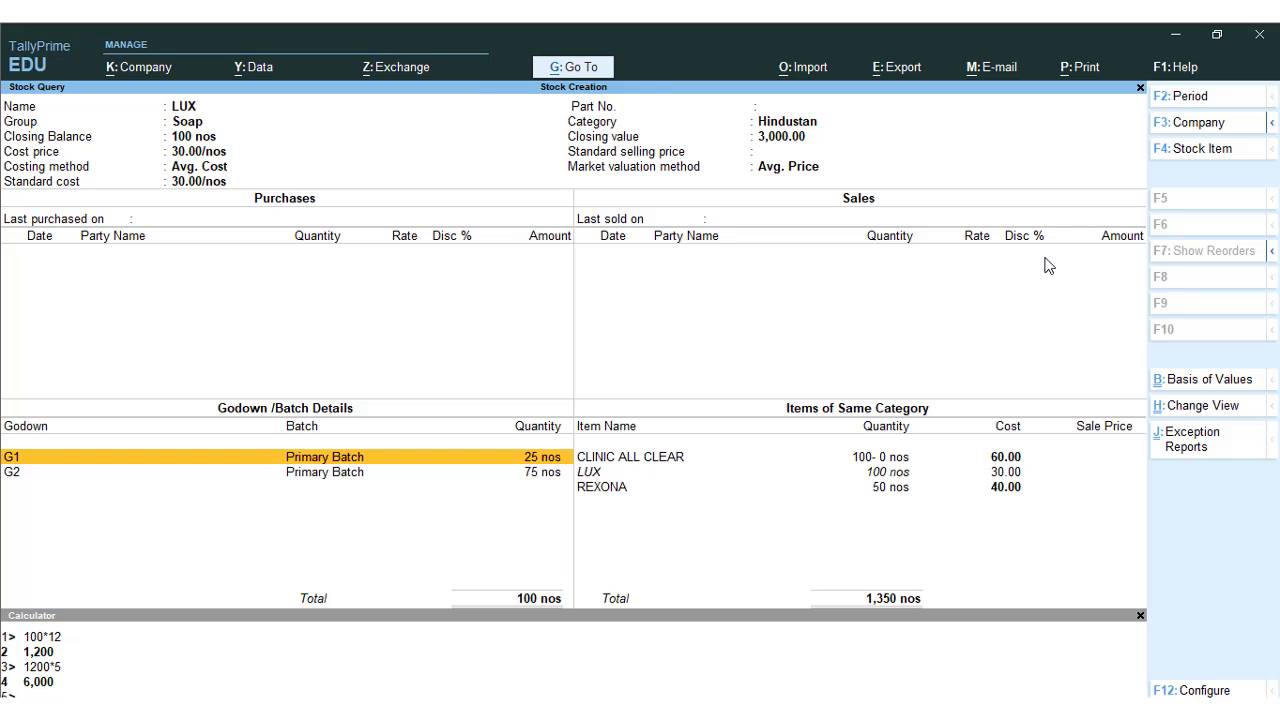
key(Down)
key(Up)
key(Escape)
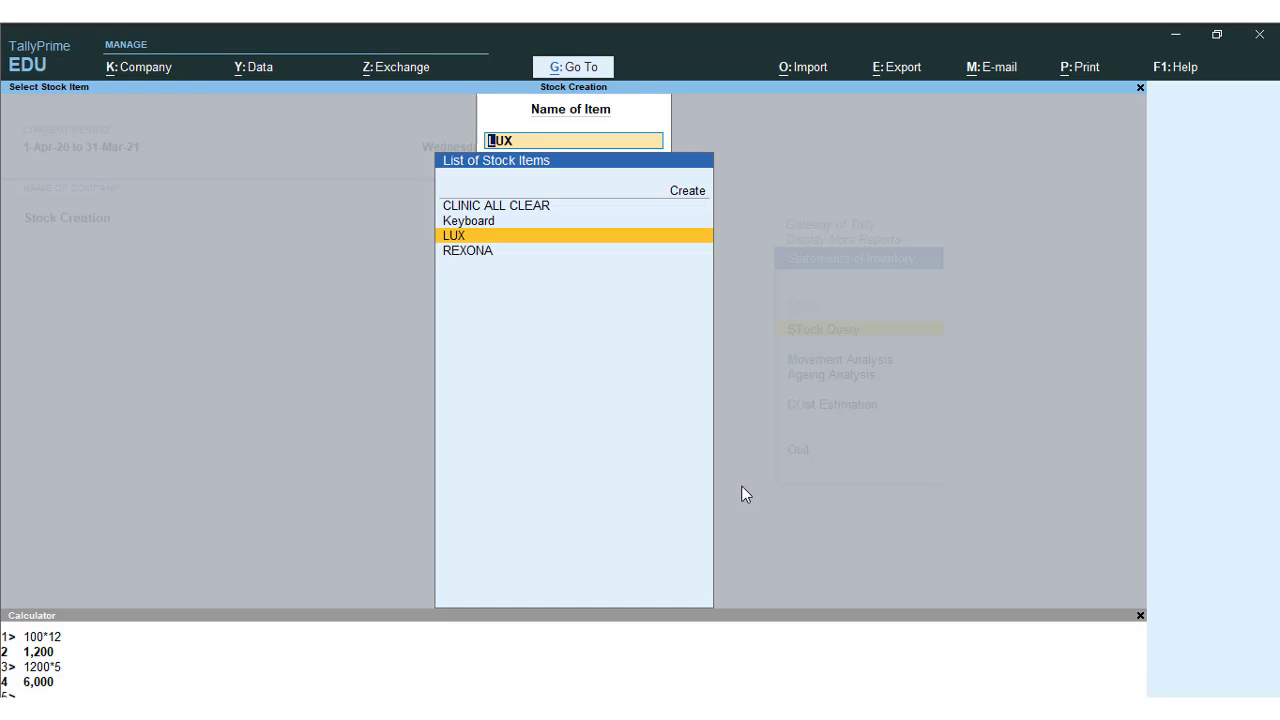
key(BackSpace)
key(Escape)
key(Escape)
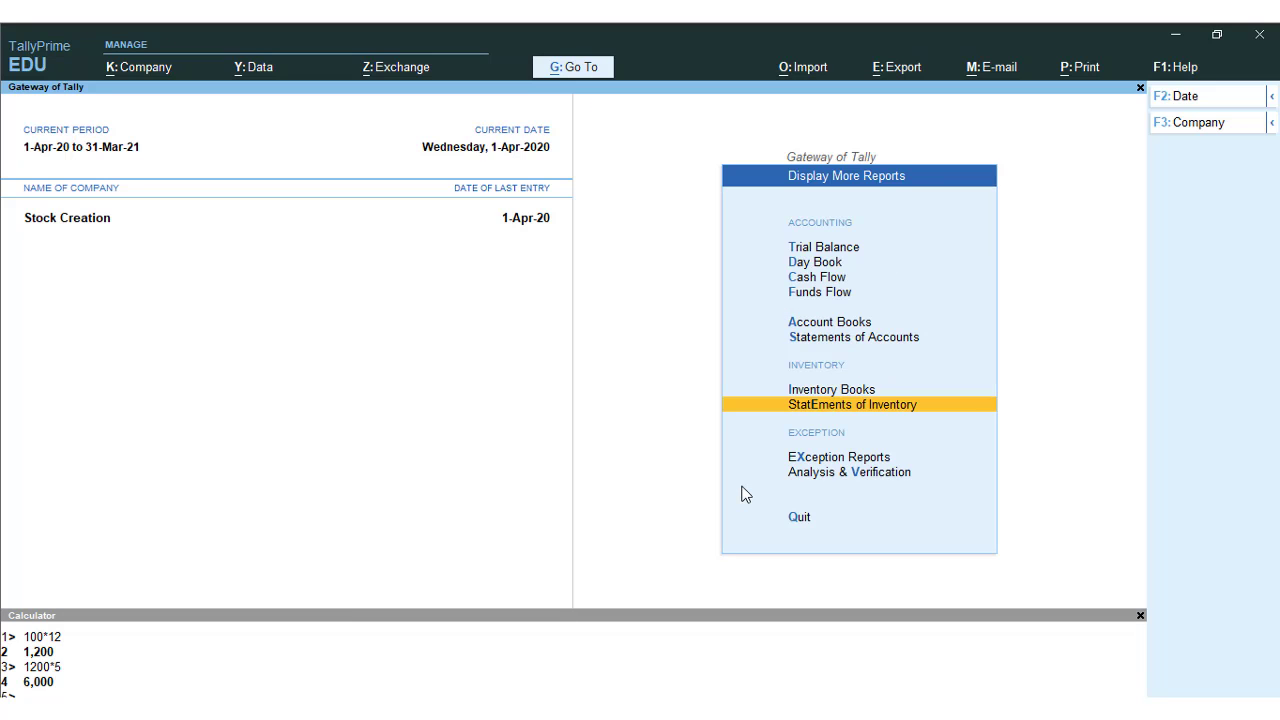
Step: Open the Stock Category Summary from the Inventory Books
key(Up)
key(Return)
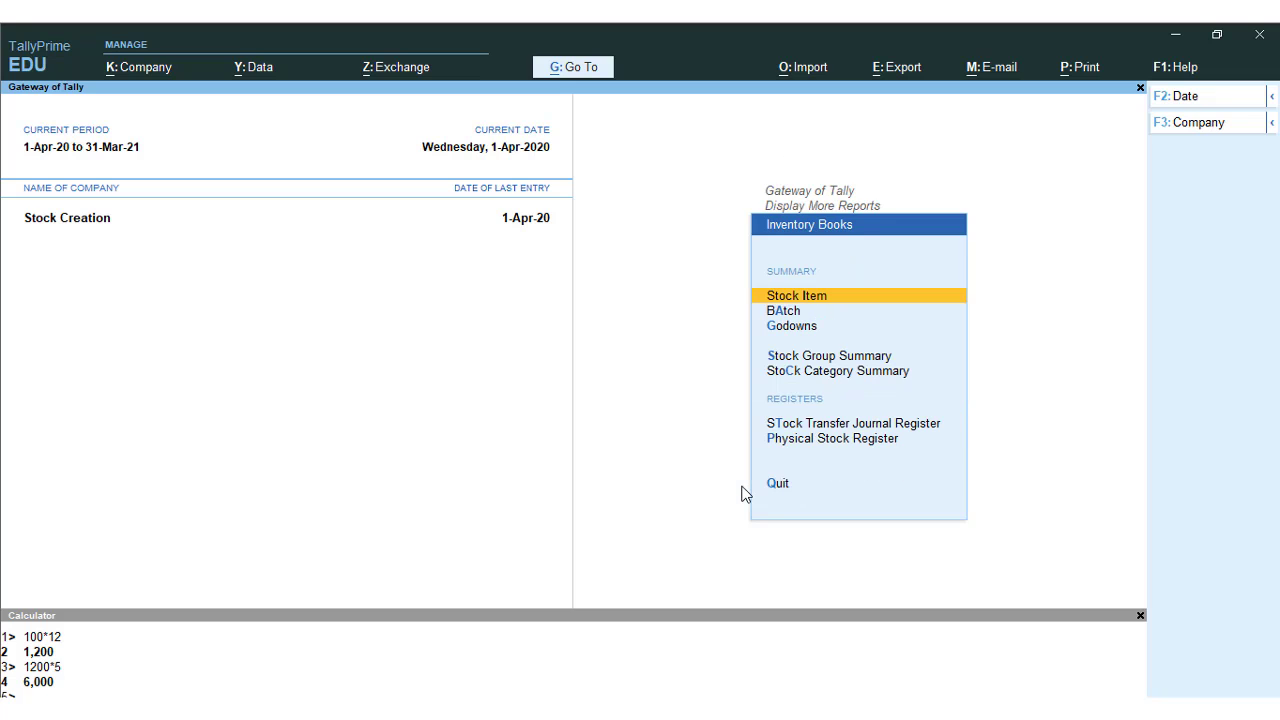
key(Down)
key(Down)
key(Down)
key(Down)
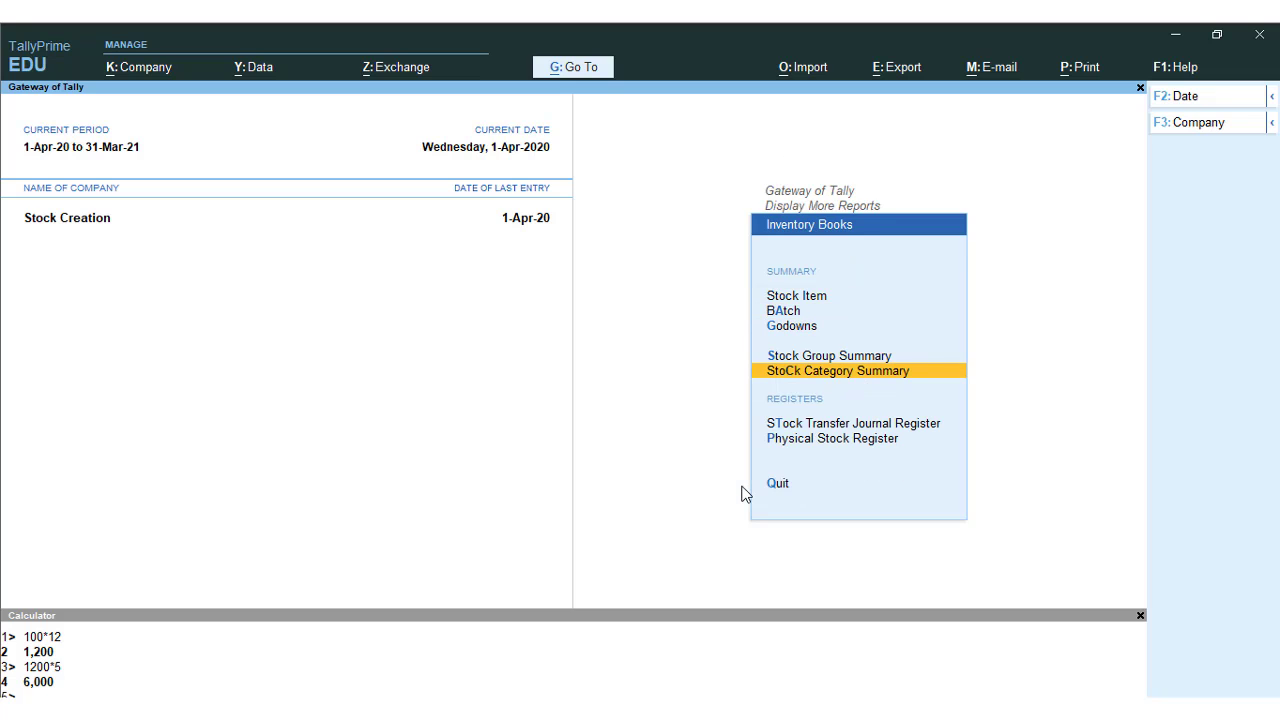
key(Return)
Step: Examine the stock items in the Hindustan category and return to the category list
key(Down)
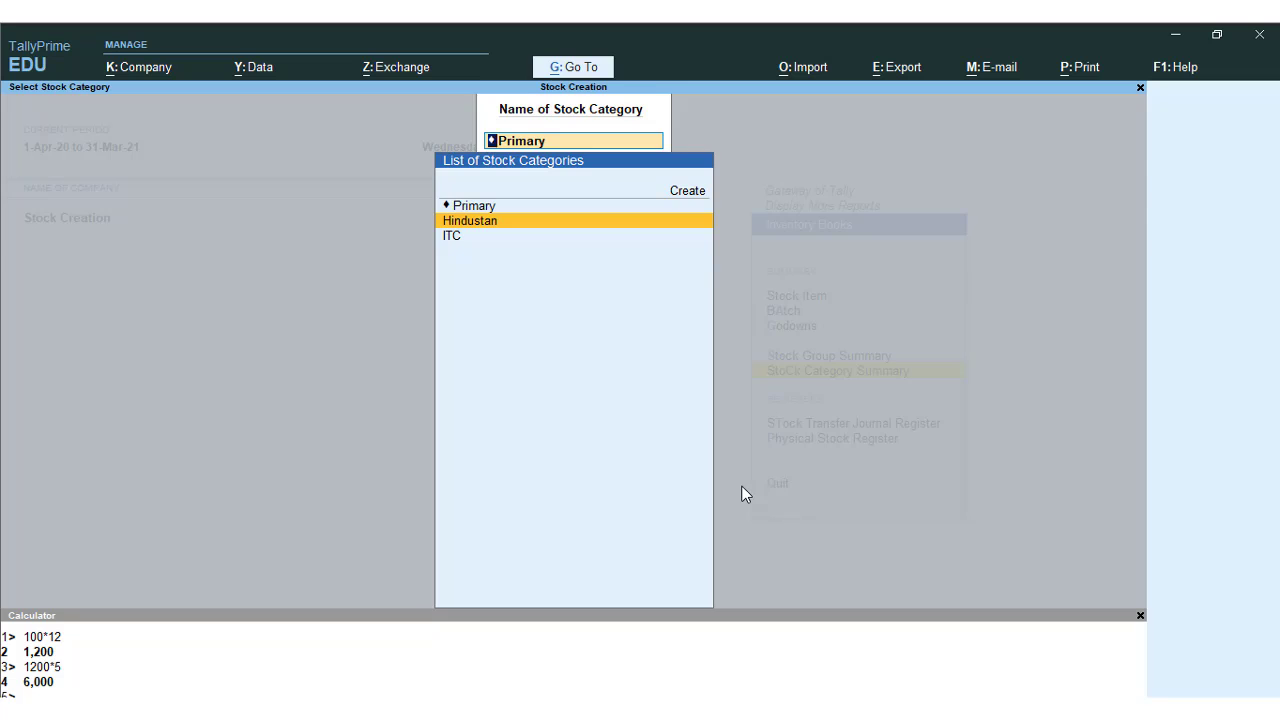
key(Return)
key(Return)
key(Escape)
key(Down)
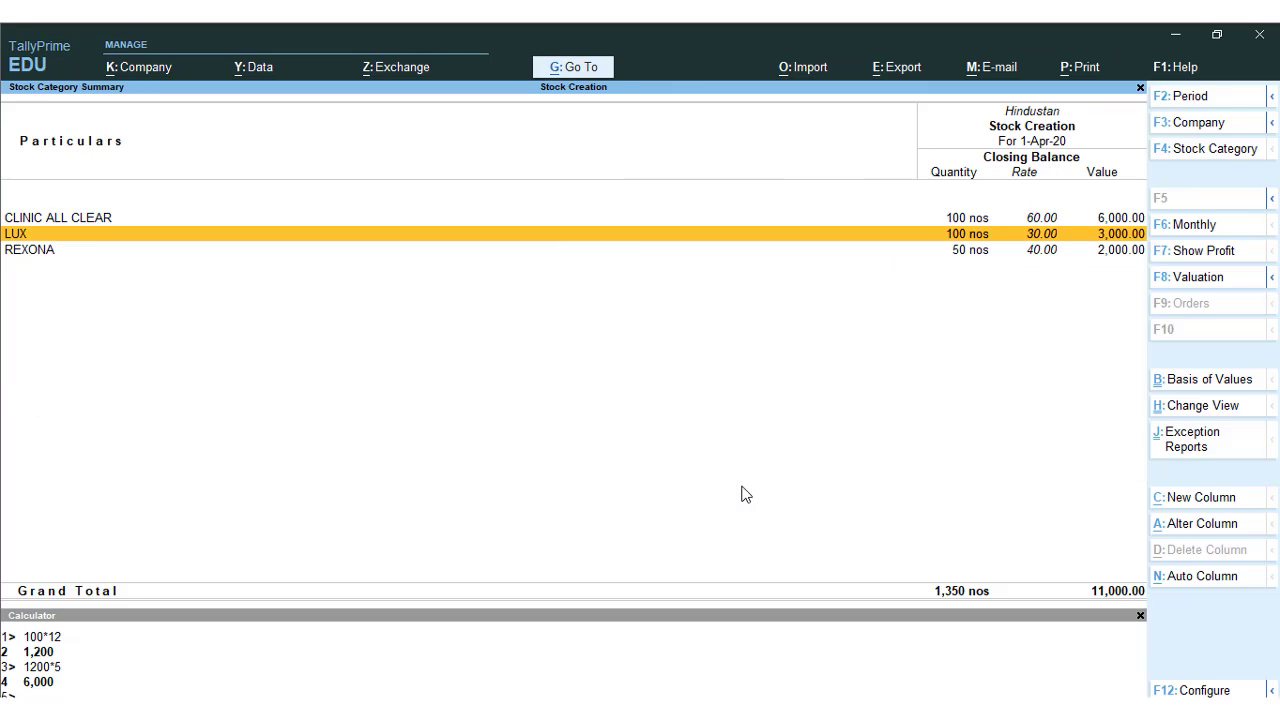
key(Escape)
Step: View the Stock Category Summary for ITC and return to the Inventory Books
key(Down)
key(Return)
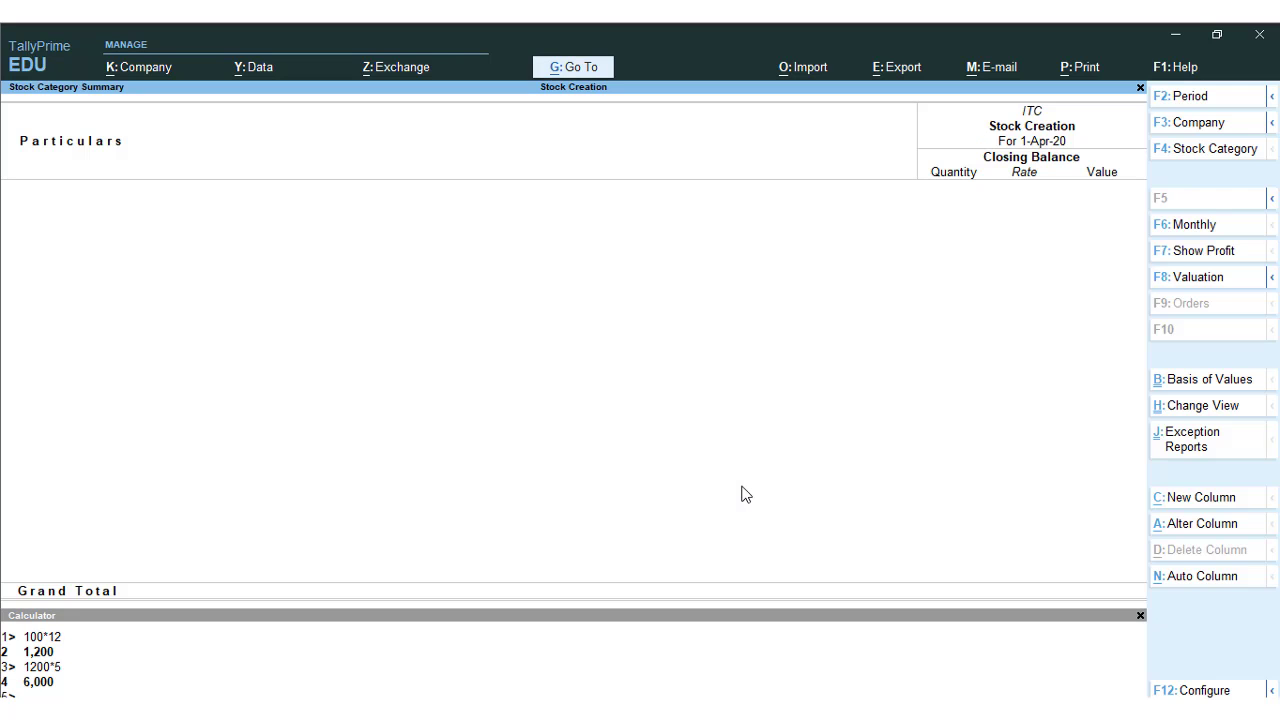
key(Escape)
key(Escape)
key(Escape)
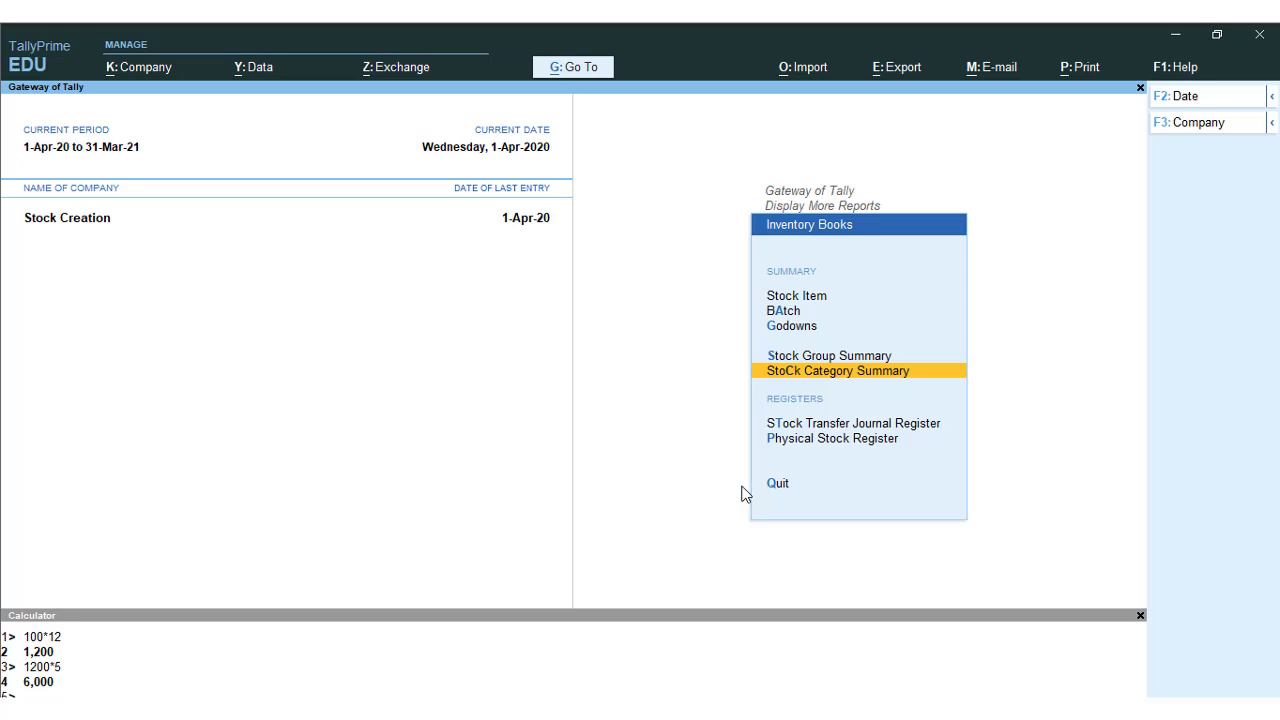
Step: Look over the Stock Item, Batch and Godowns summaries offered in Inventory Books and return to the Gateway of Tally
key(Up)
key(Up)
key(Up)
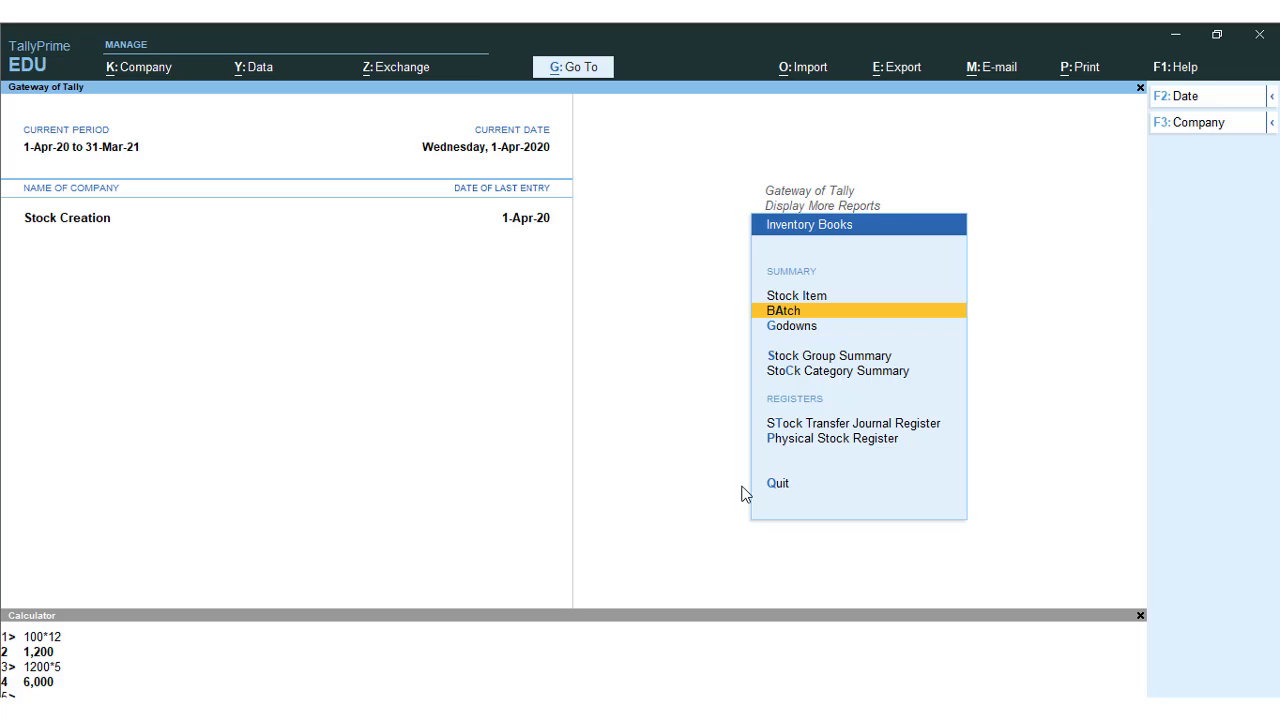
key(Down)
key(Up)
key(Down)
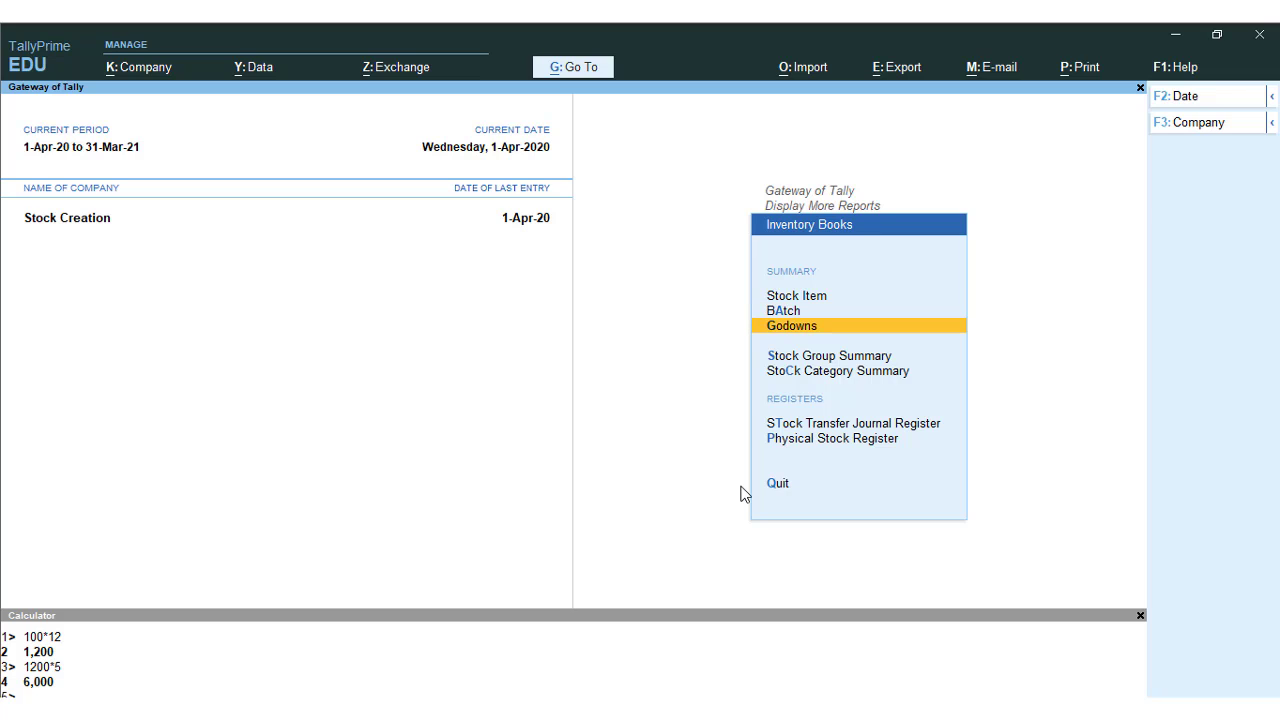
key(Up)
key(Up)
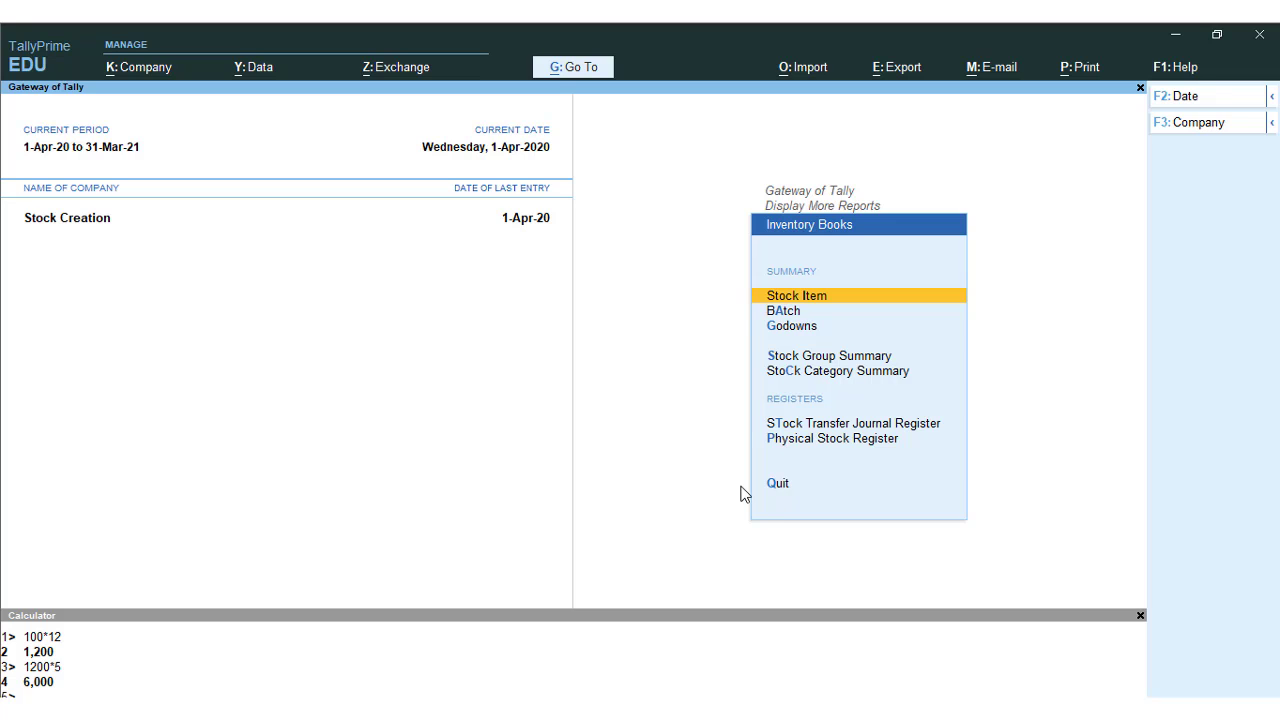
key(Down)
key(Down)
key(Escape)
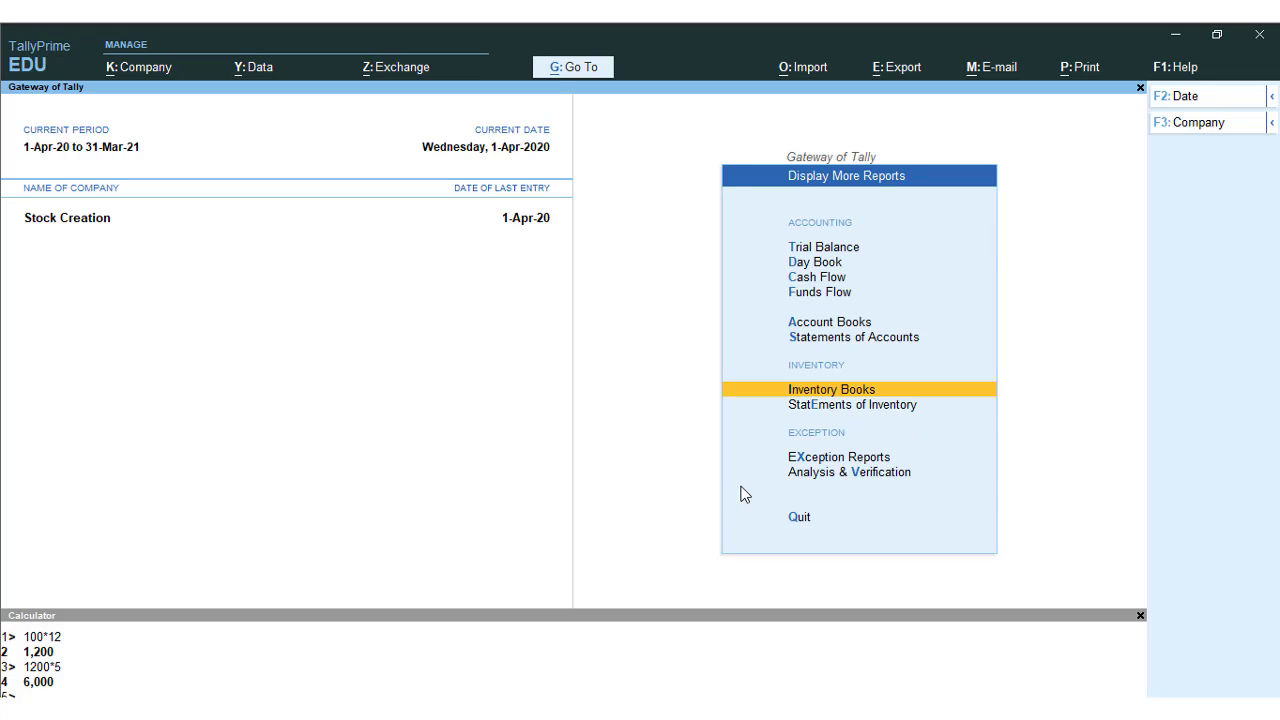
key(Escape)
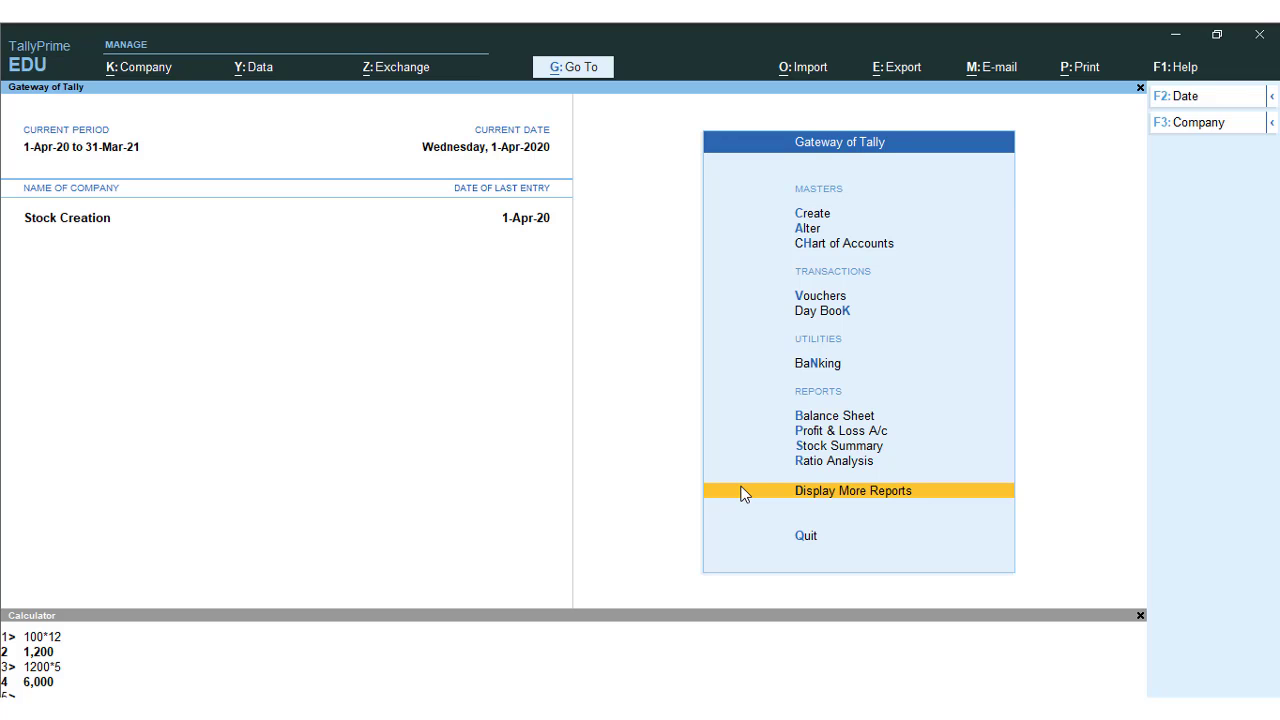
key(Up)
key(Up)
key(Up)
key(Up)
key(Up)
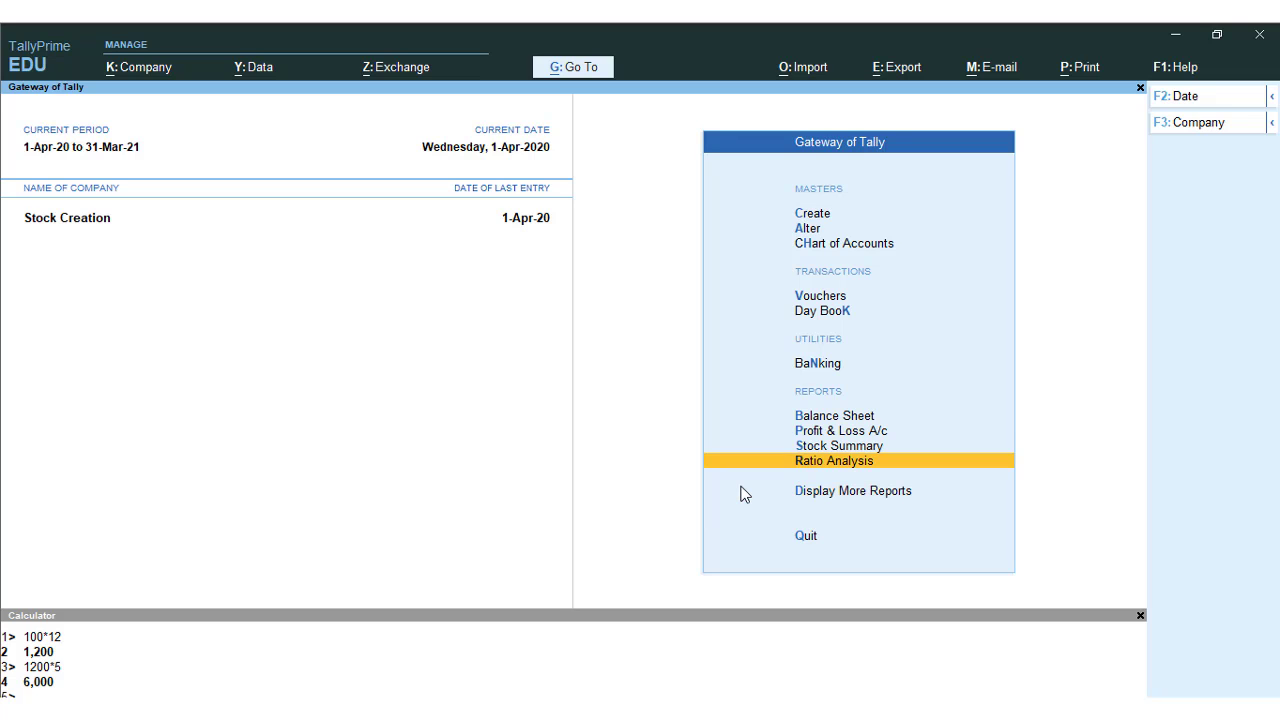